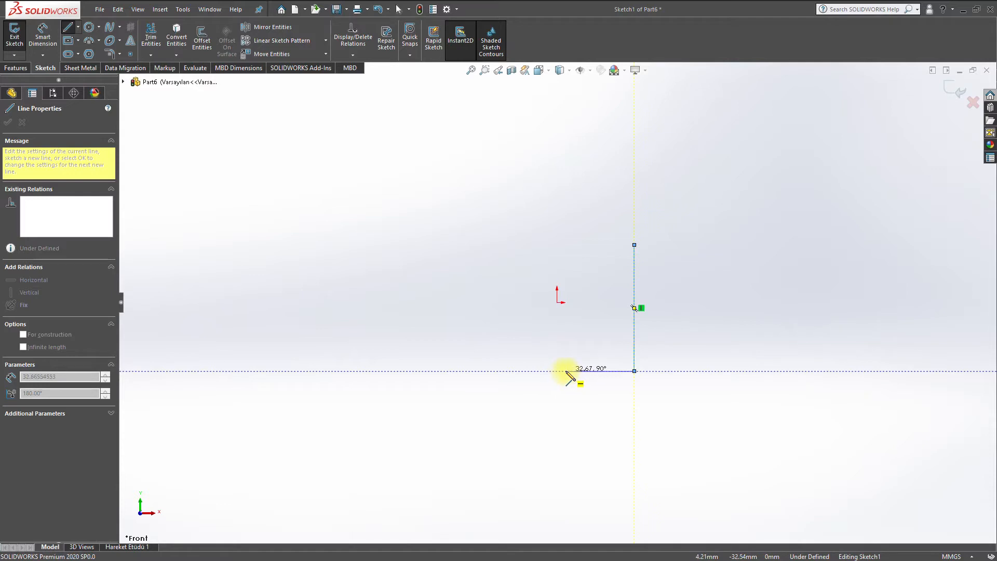
- Complete the closed stepped profile from the vertical line: base about 33 mm, short edge, ledge, riser, slanted edge and about 12 mm top edge
click(566, 371)
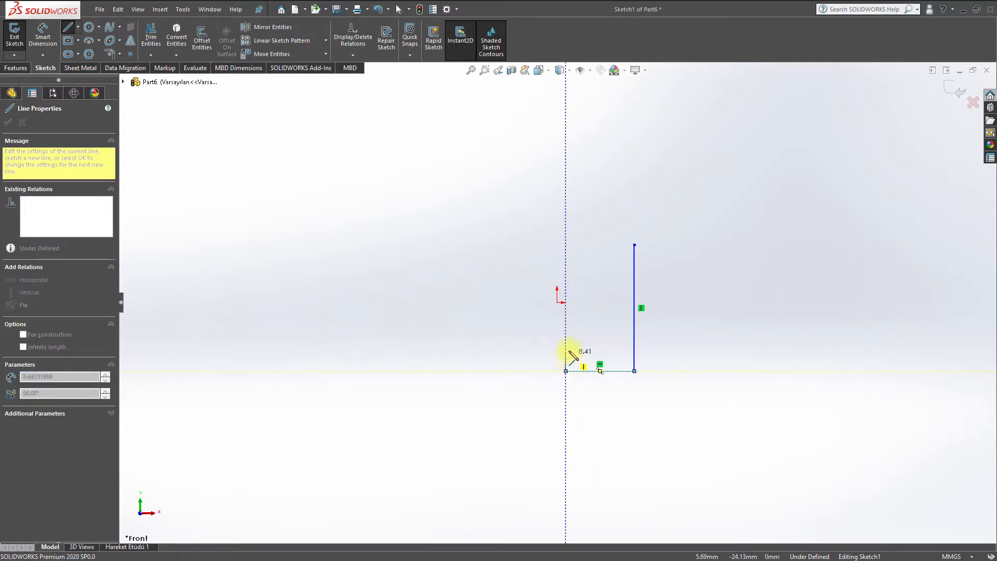
click(566, 336)
click(590, 335)
click(591, 309)
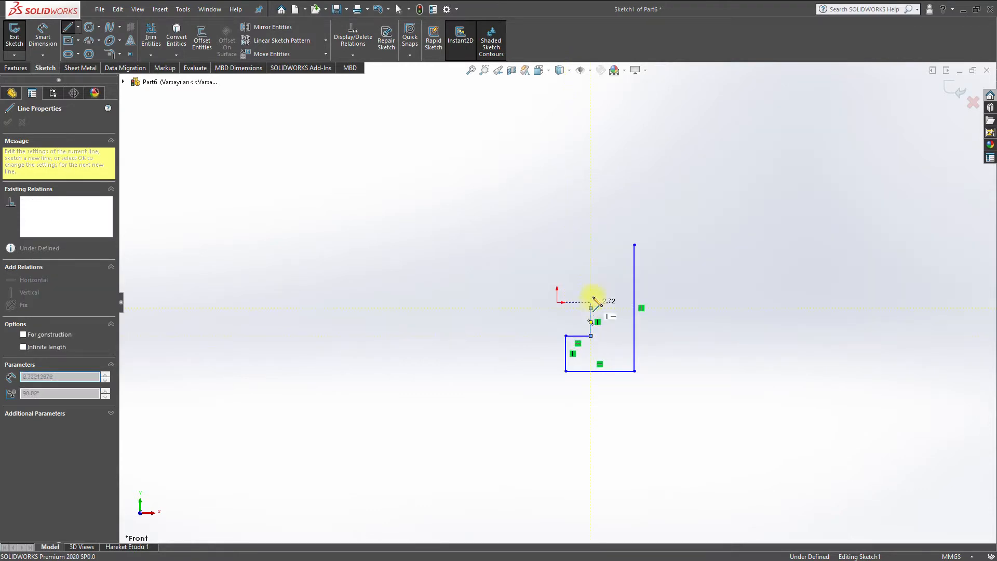
click(610, 245)
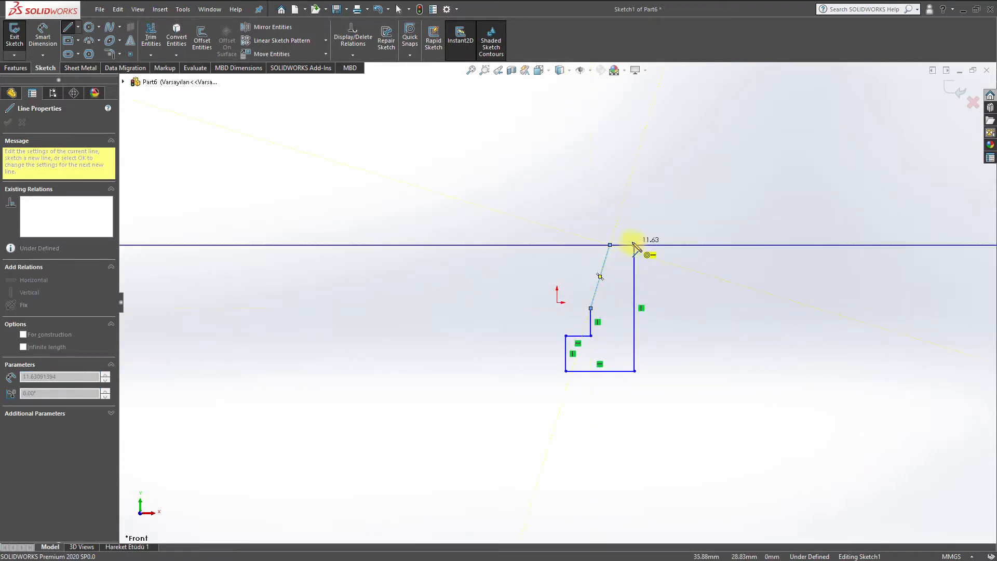
click(634, 244)
scroll(613, 311, down, 3)
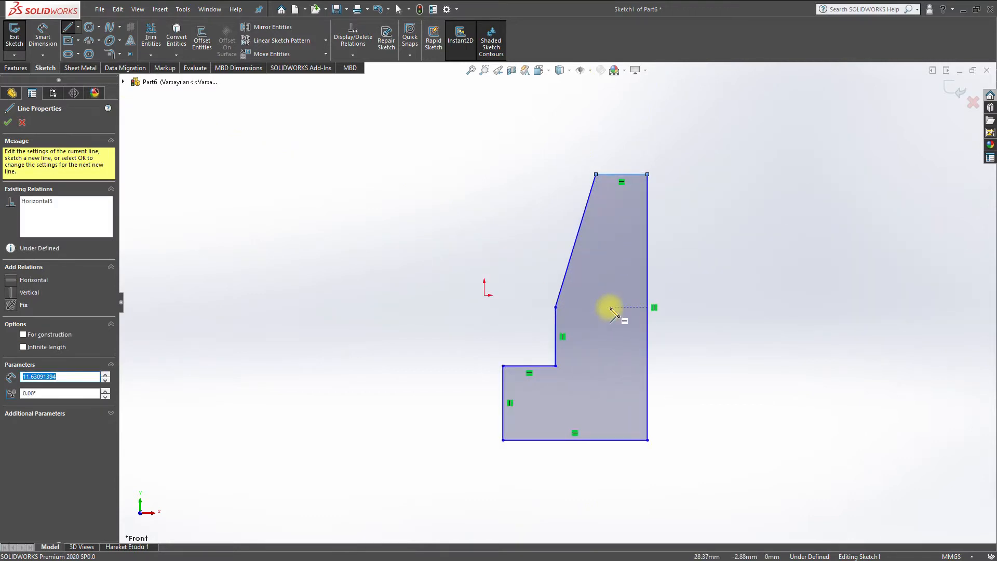
- Dimension the profile's tall vertical edge to 60 mm and its base to 32 mm
click(43, 35)
click(649, 289)
click(689, 294)
text(6)
key(Return)
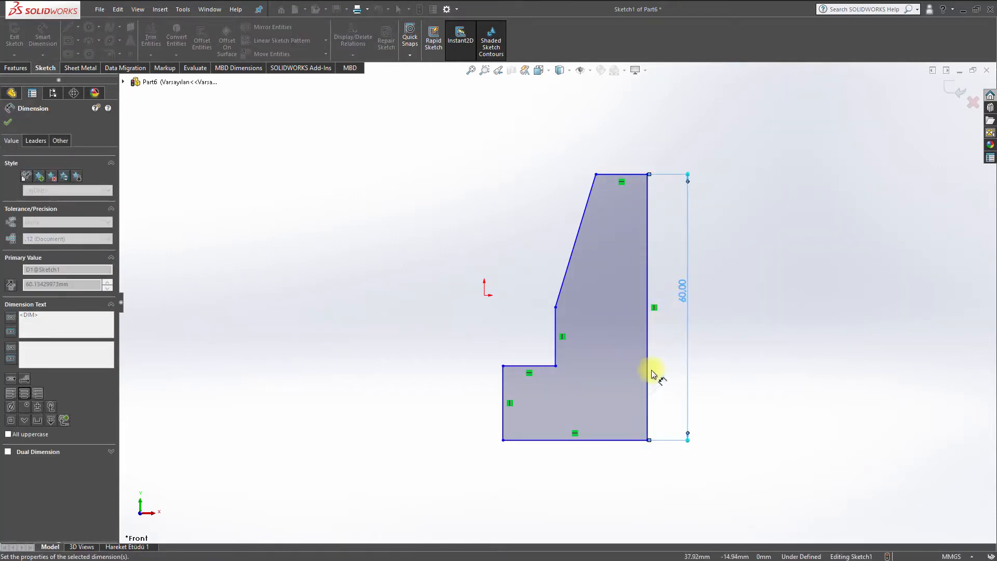
click(612, 441)
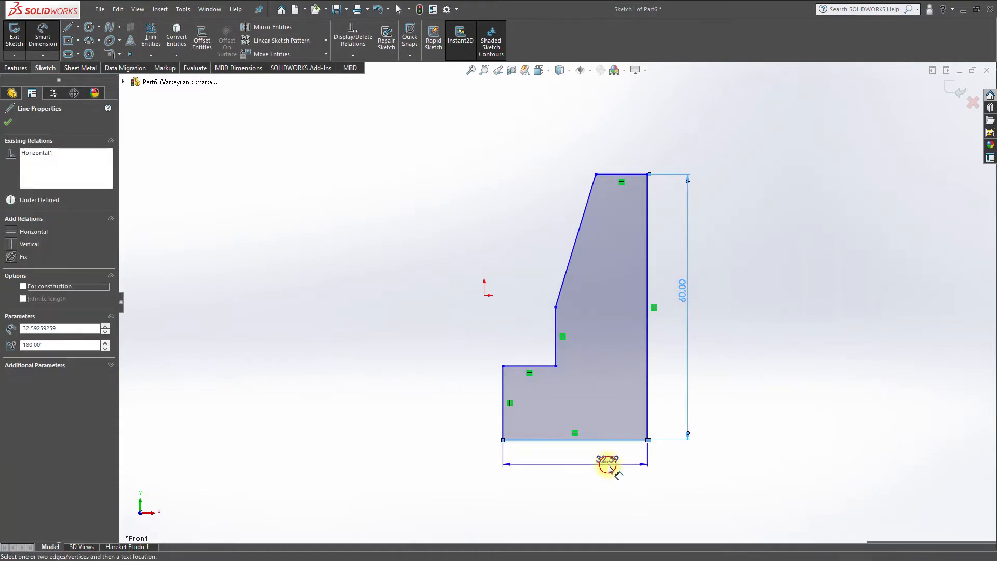
click(608, 463)
text(32)
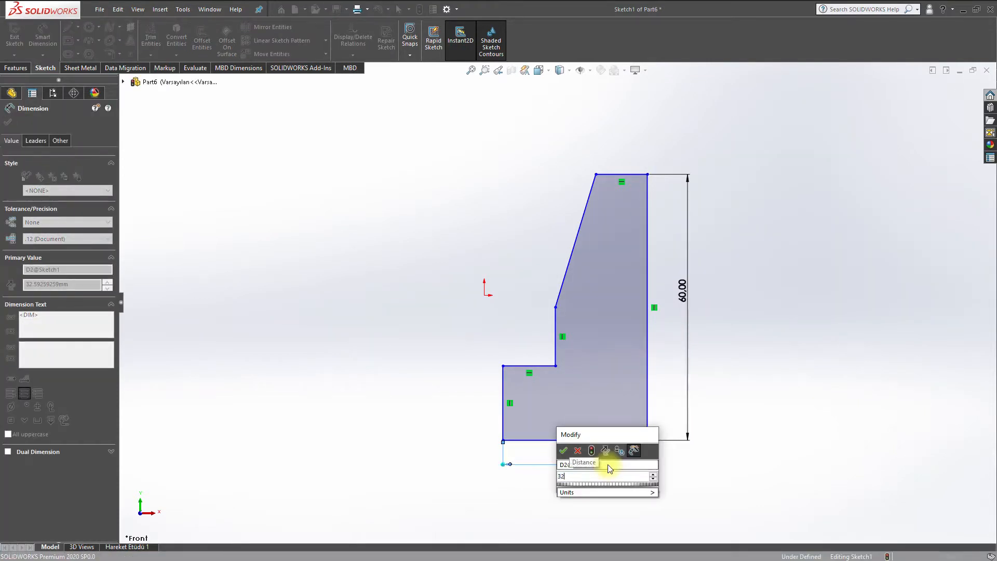
key(Return)
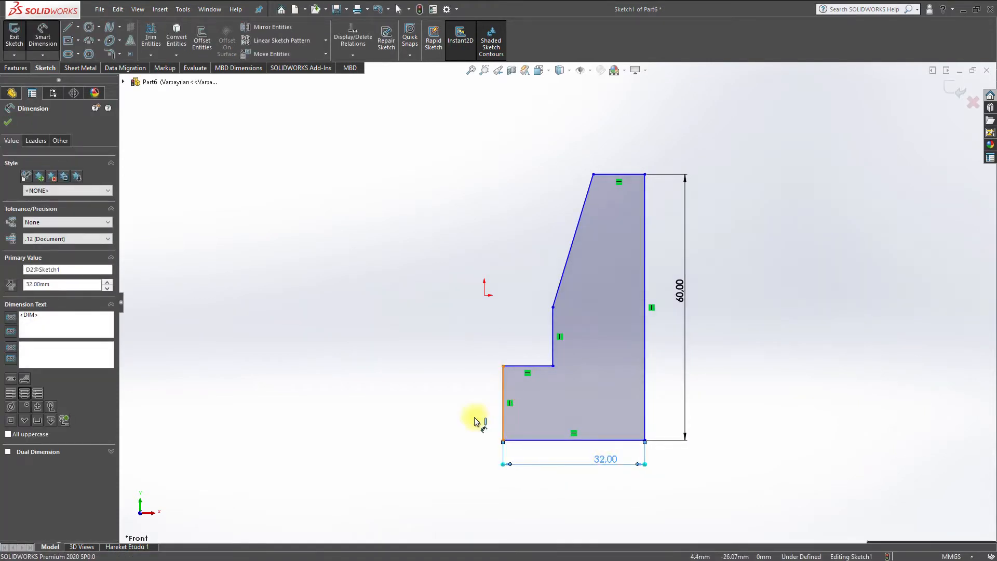
- Dimension the step's short vertical edge to 12 mm and its horizontal ledge to 7 mm
click(474, 422)
click(470, 419)
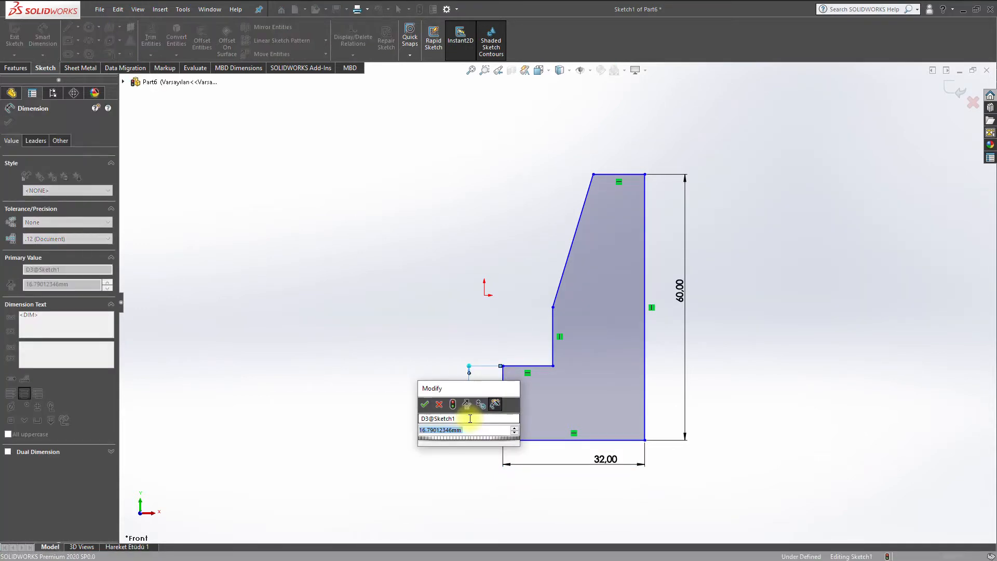
text(12)
key(Return)
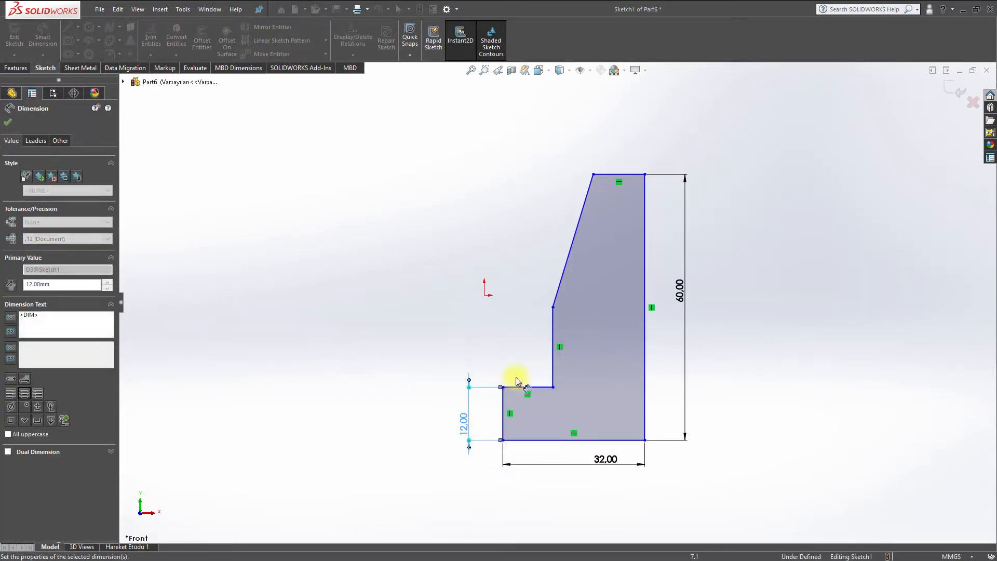
click(540, 393)
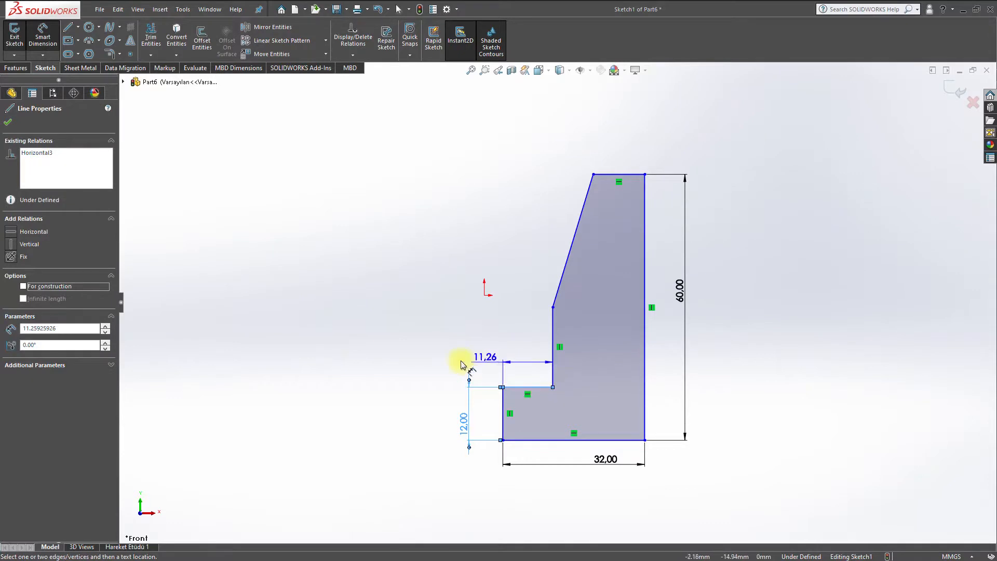
click(413, 357)
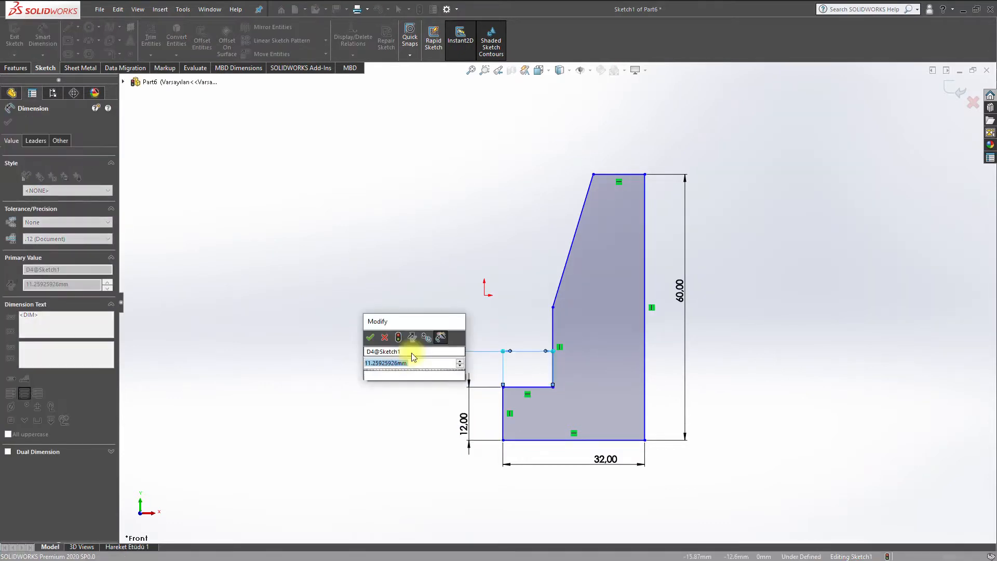
key(Return)
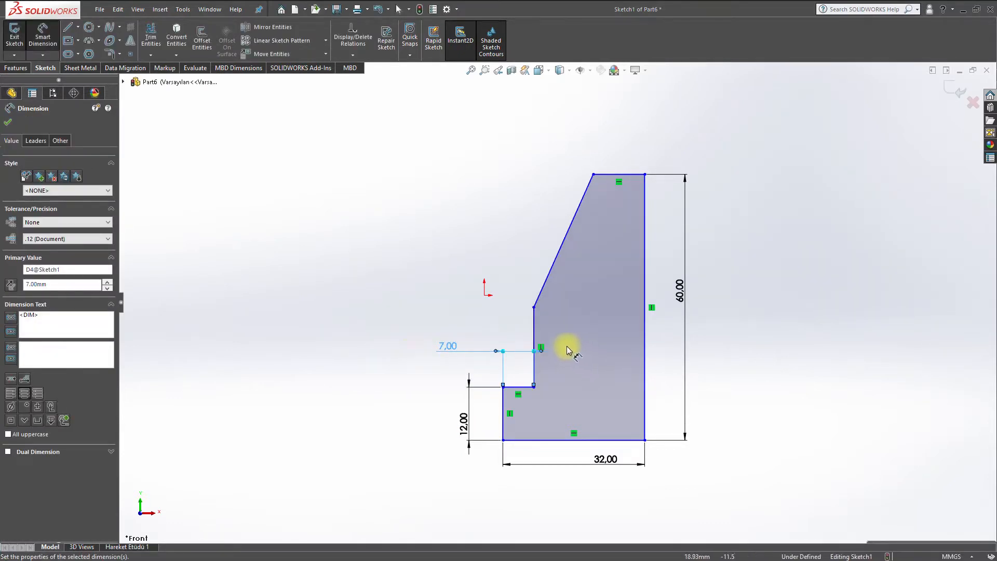
- Dimension the vertical riser above the ledge to 22 mm and the profile's top edge to 10 mm
click(535, 335)
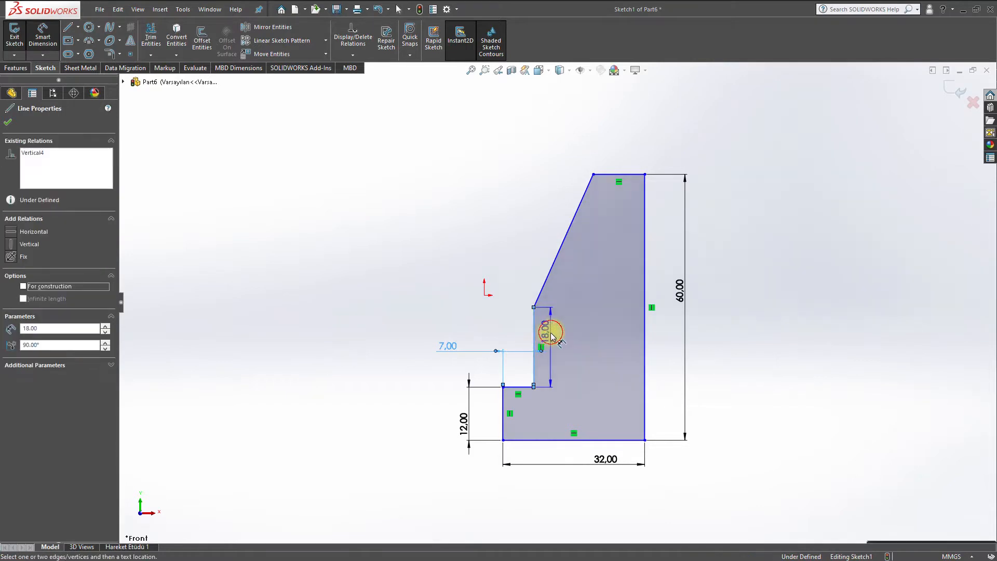
click(550, 335)
text(22)
key(Return)
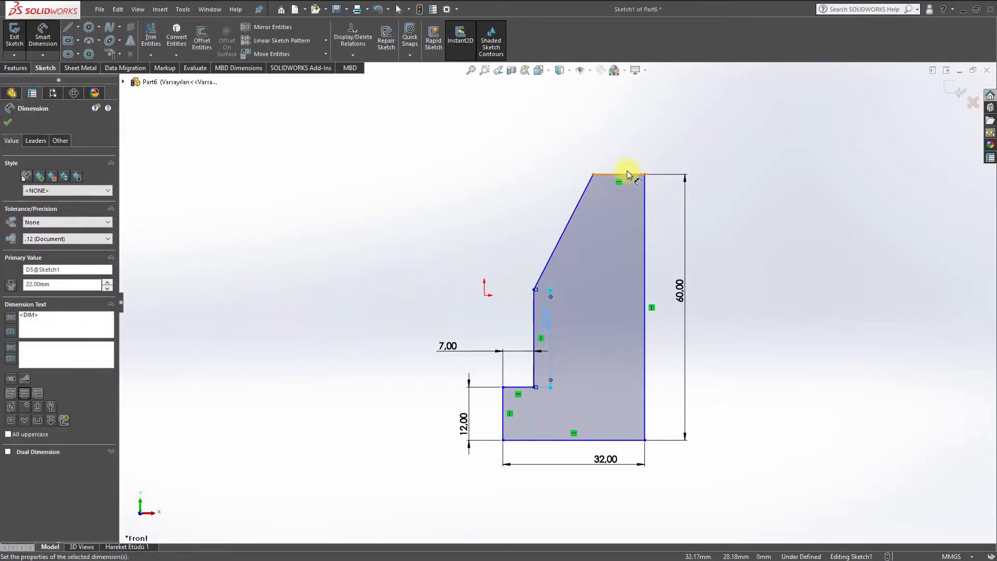
click(623, 174)
click(625, 162)
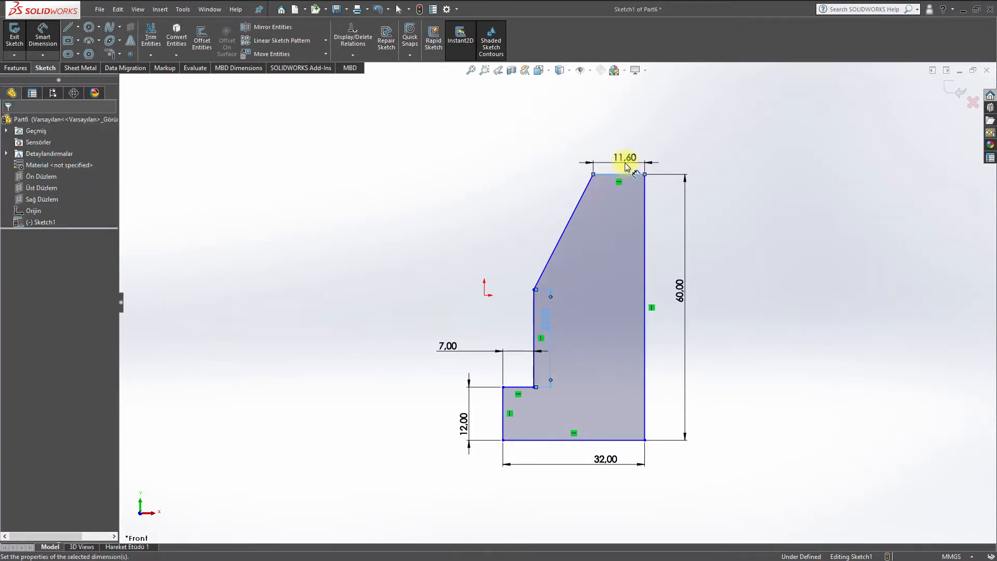
text(1)
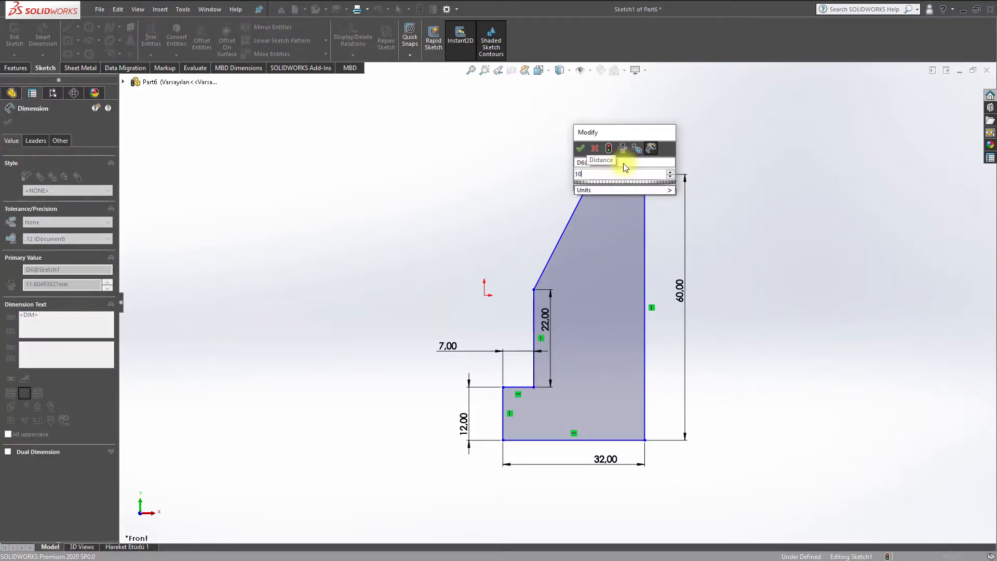
text(0)
key(Return)
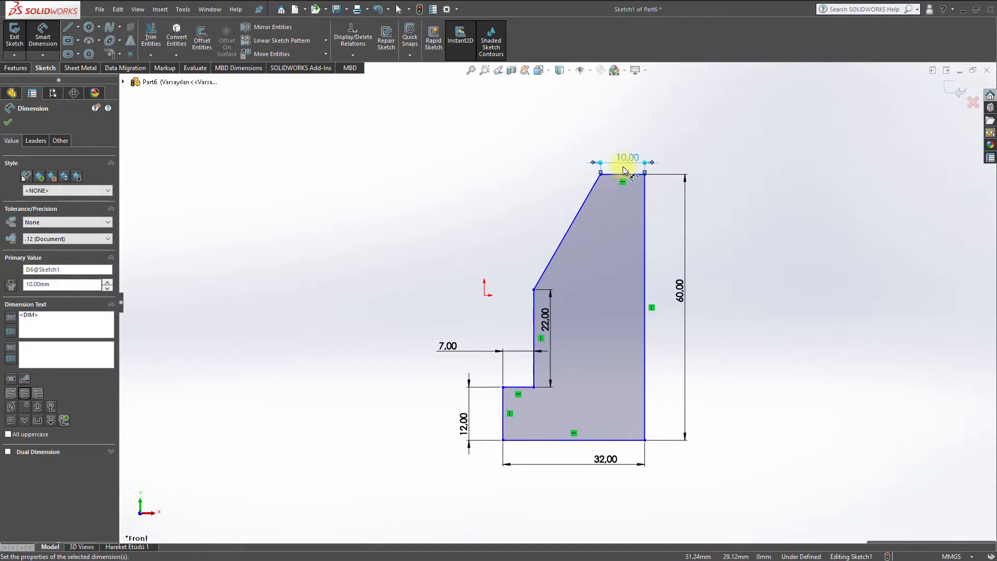
key(Escape)
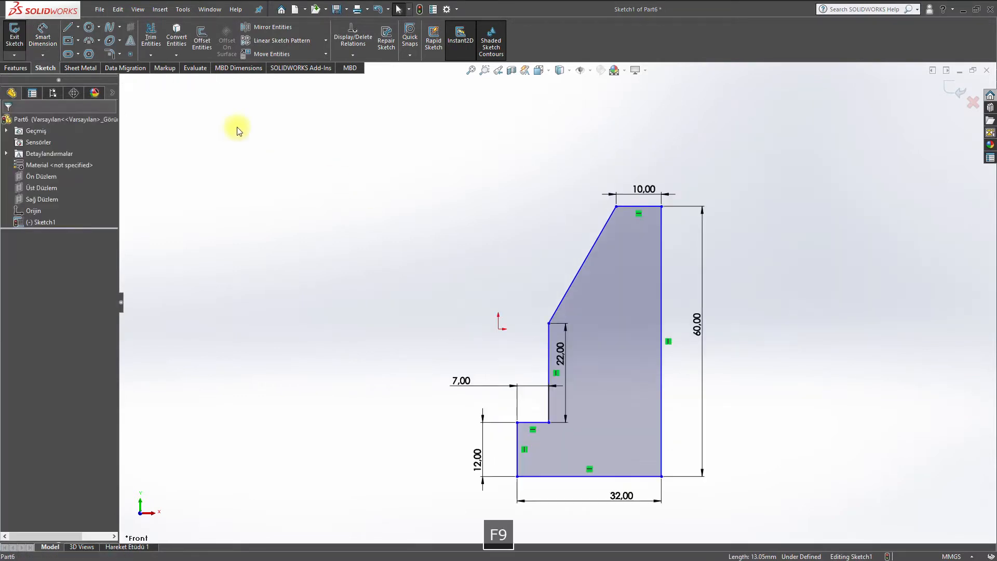
- Extrude the profile as a blind boss 45 mm deep in the reversed direction
click(18, 68)
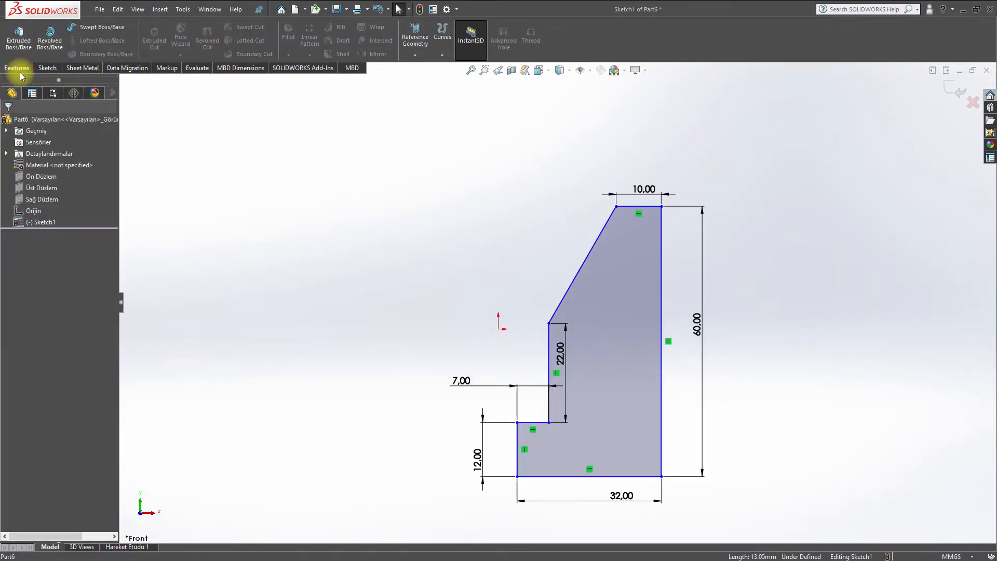
click(19, 37)
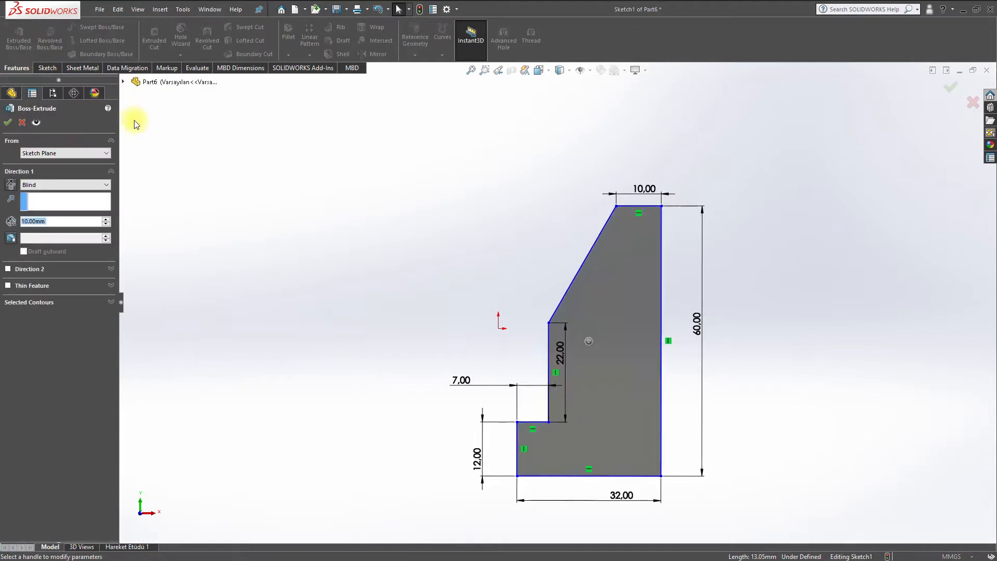
click(10, 185)
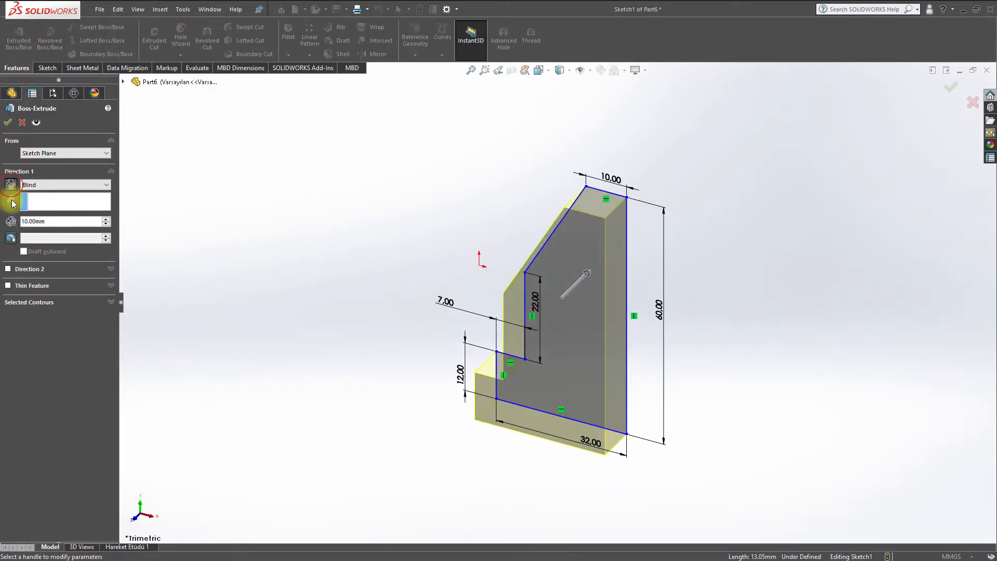
text(45)
key(Return)
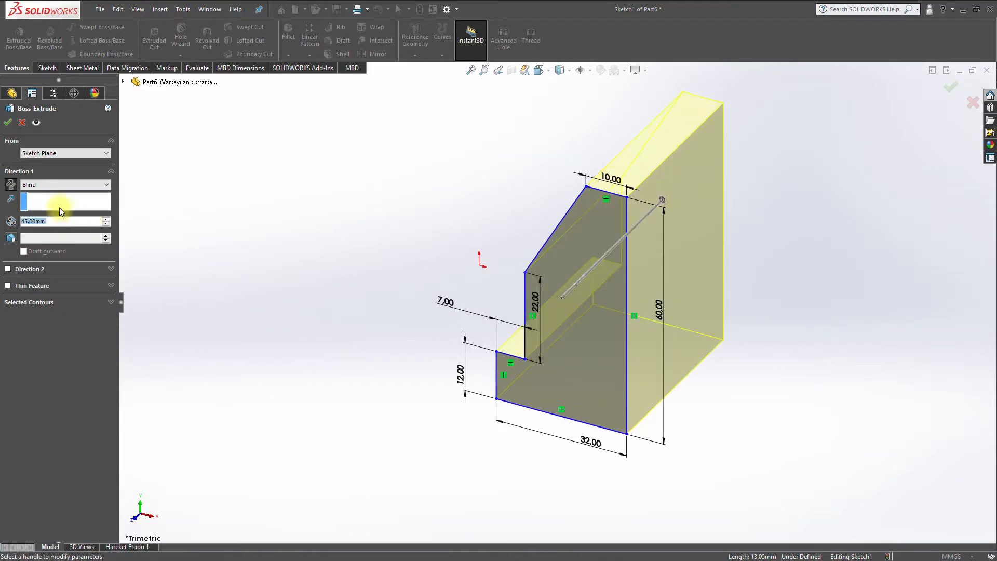
click(8, 123)
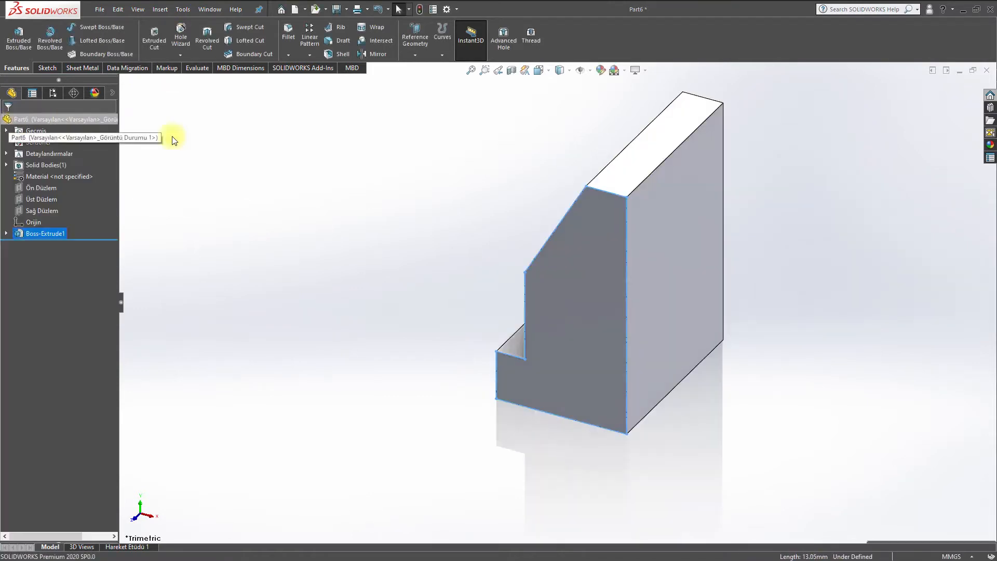
- Start a sketch on the tall flat back face in Left view and draw two circles about 7 mm in diameter, side by side below the slope
click(660, 306)
middle_drag(641, 327, 753, 296)
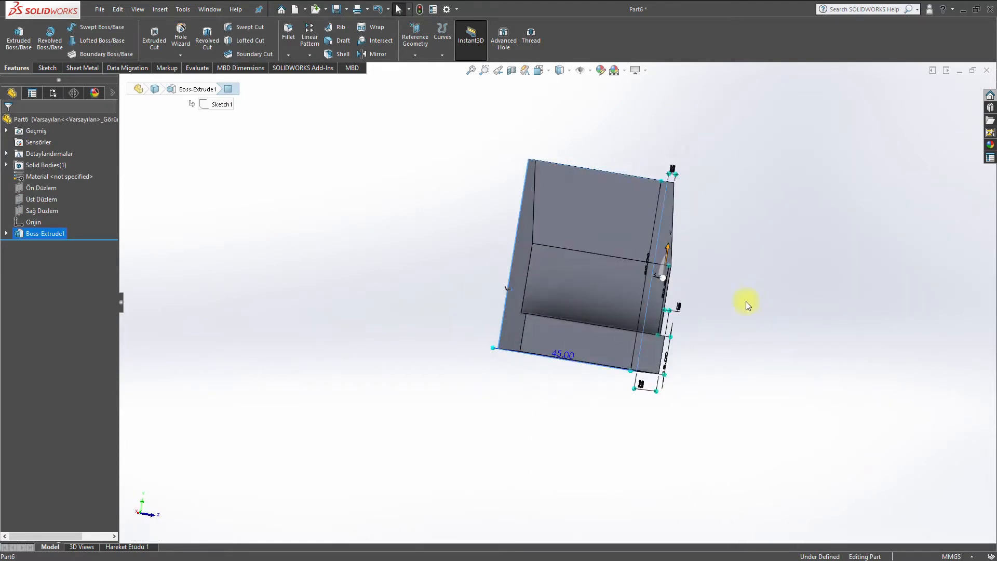
key(space)
click(457, 341)
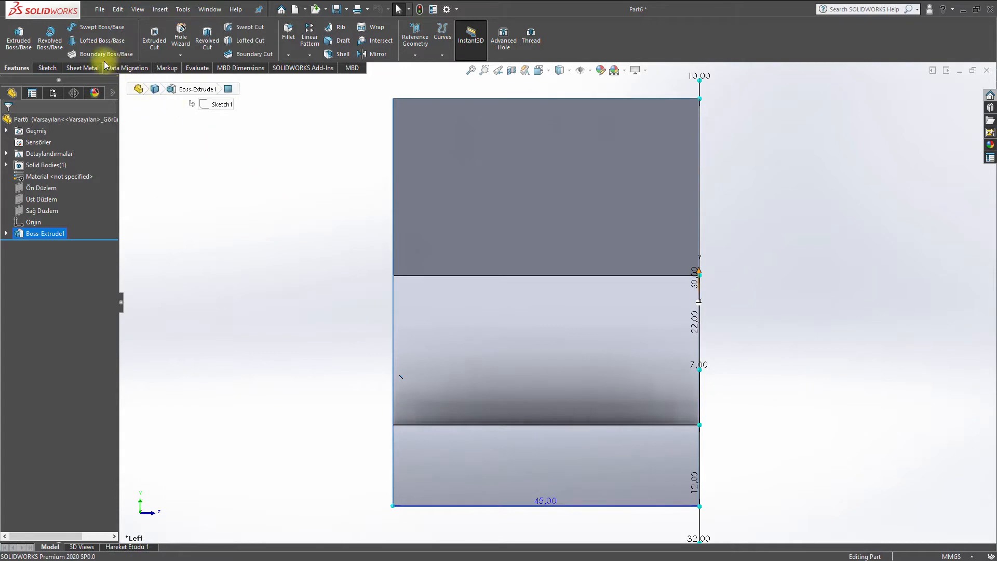
click(46, 70)
click(89, 27)
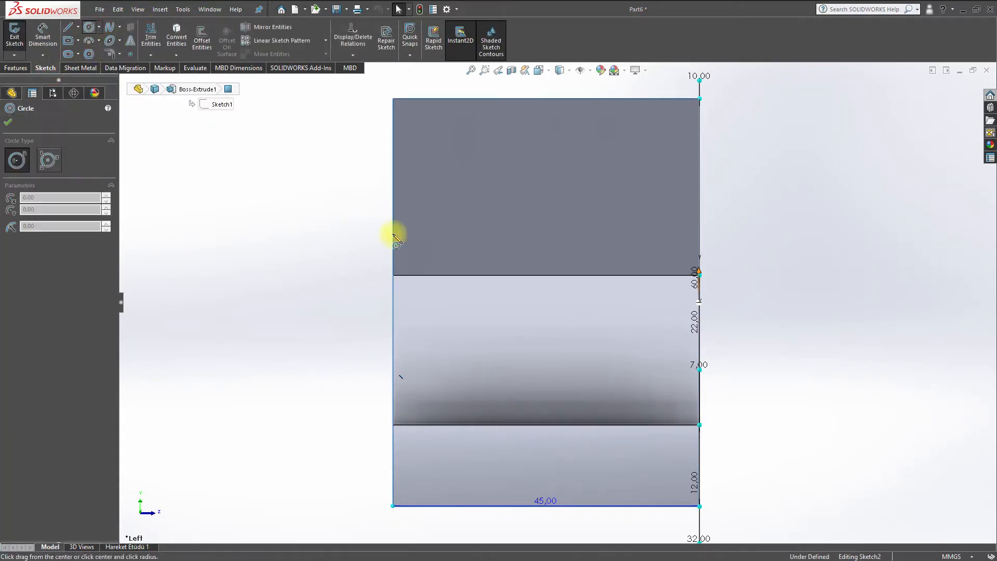
click(425, 356)
click(453, 358)
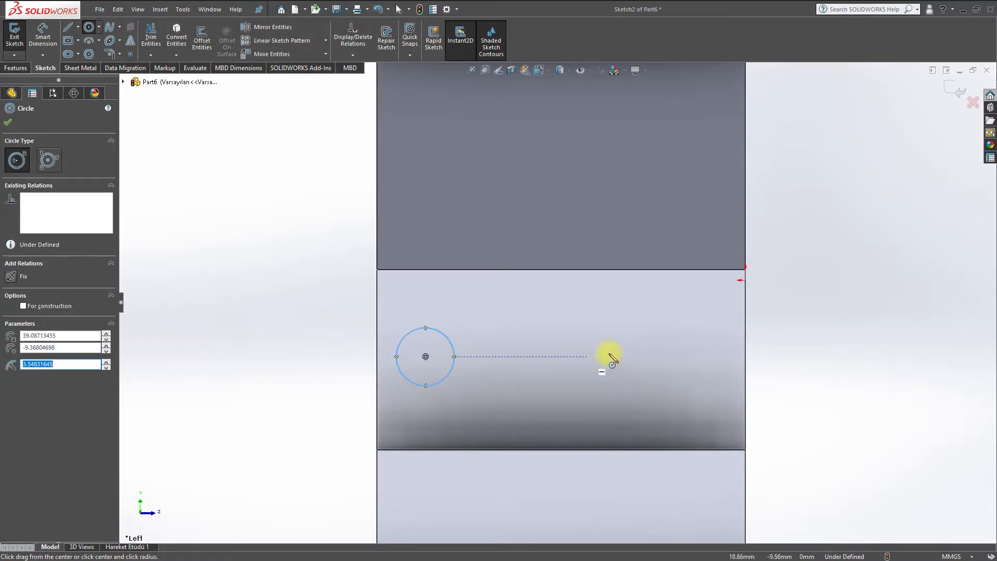
click(644, 357)
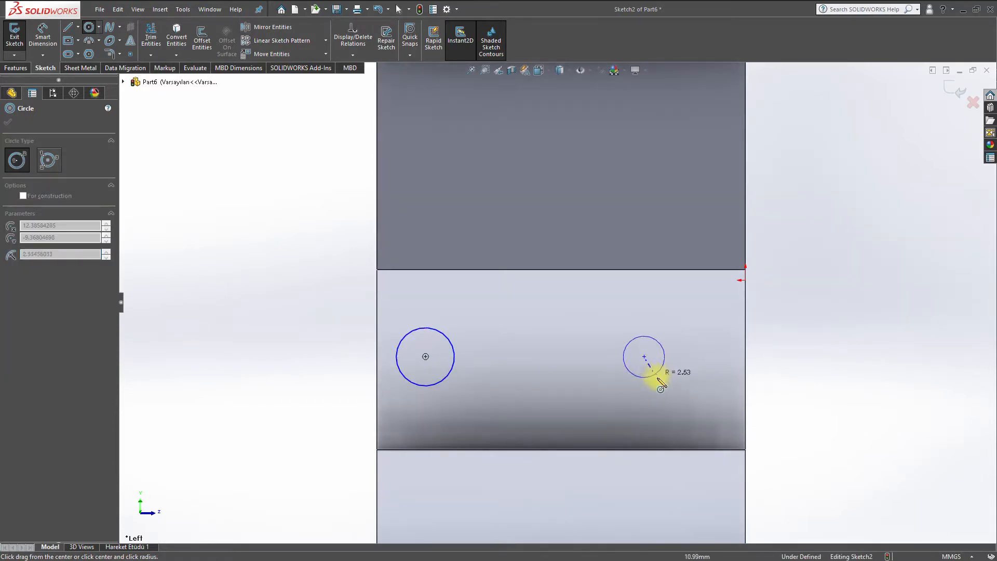
click(662, 381)
key(Escape)
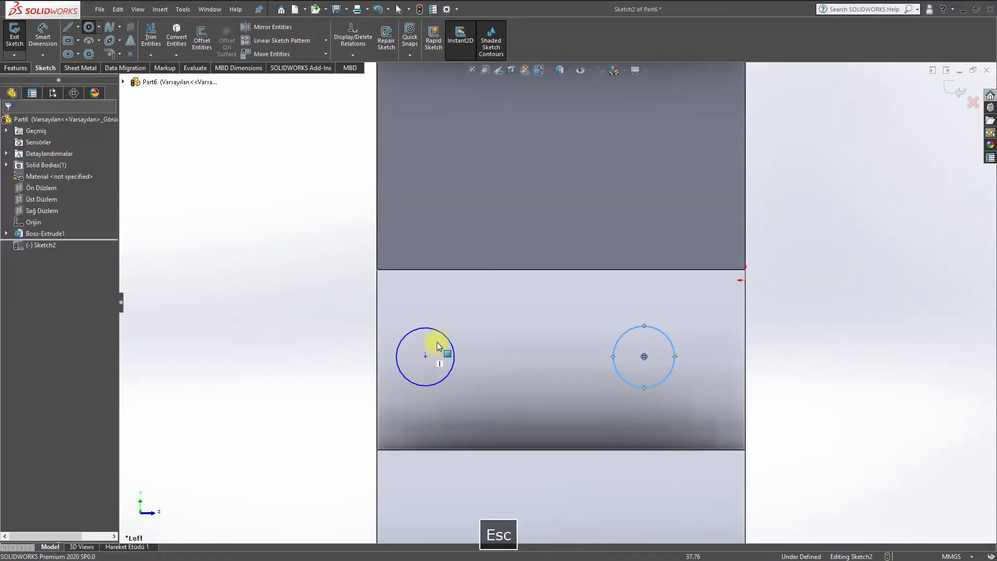
- Make the two sketched circles equal in size with an Equal relation
click(445, 338)
click(625, 347)
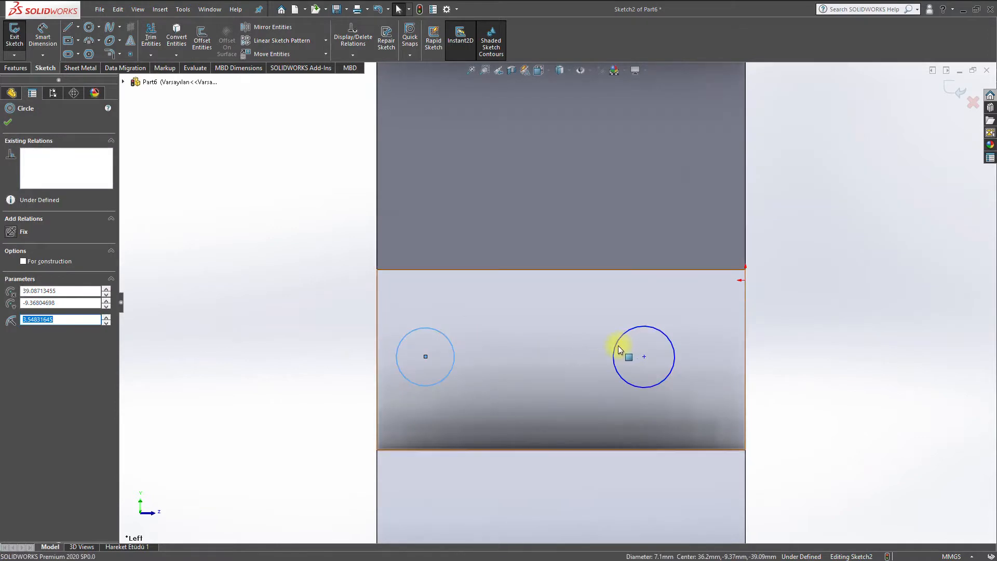
ctrl+click(618, 347)
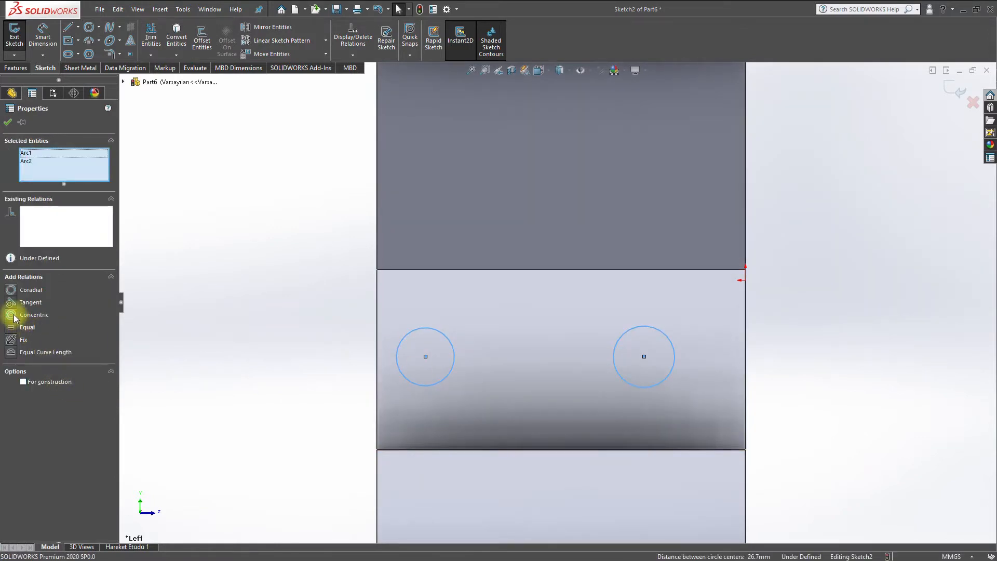
click(12, 331)
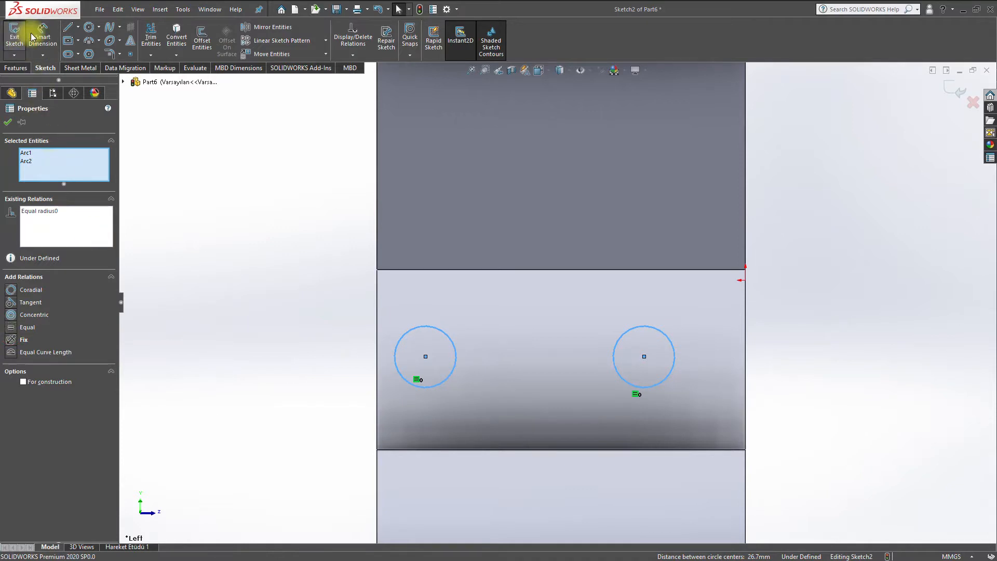
- Dimension the left circle's diameter to 8 mm and place the dimension on the inner side of the circle
click(328, 287)
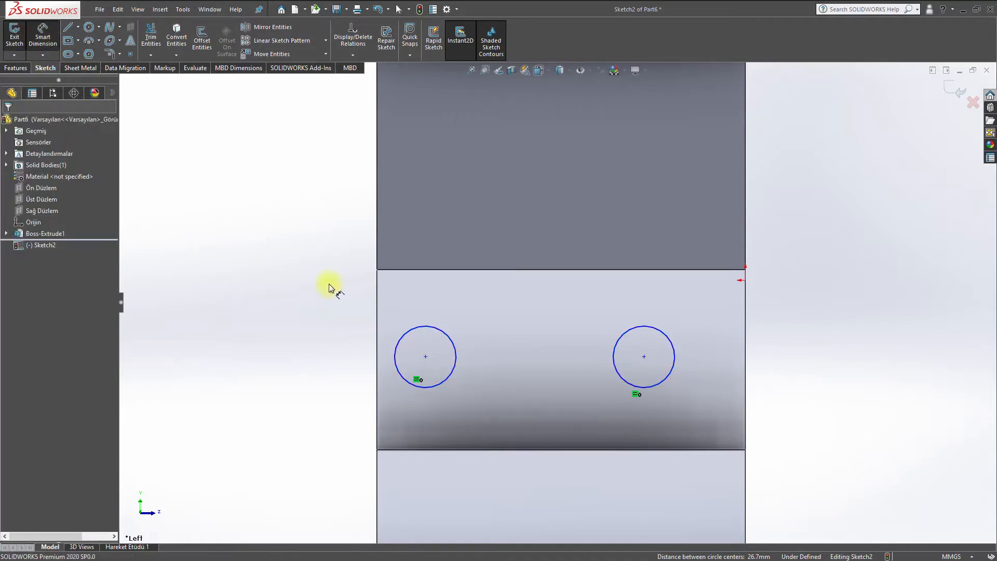
click(385, 347)
click(328, 347)
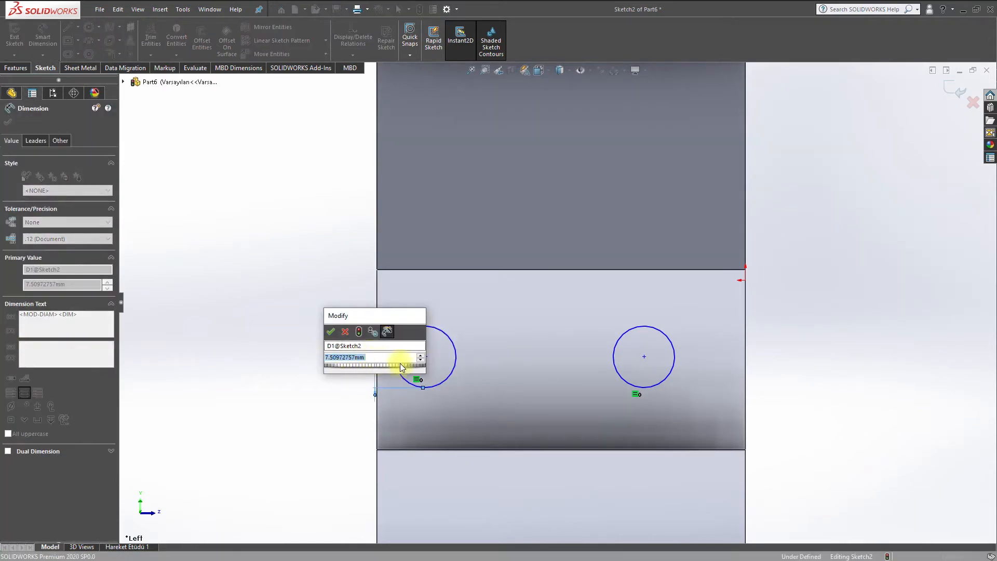
text(8)
key(Return)
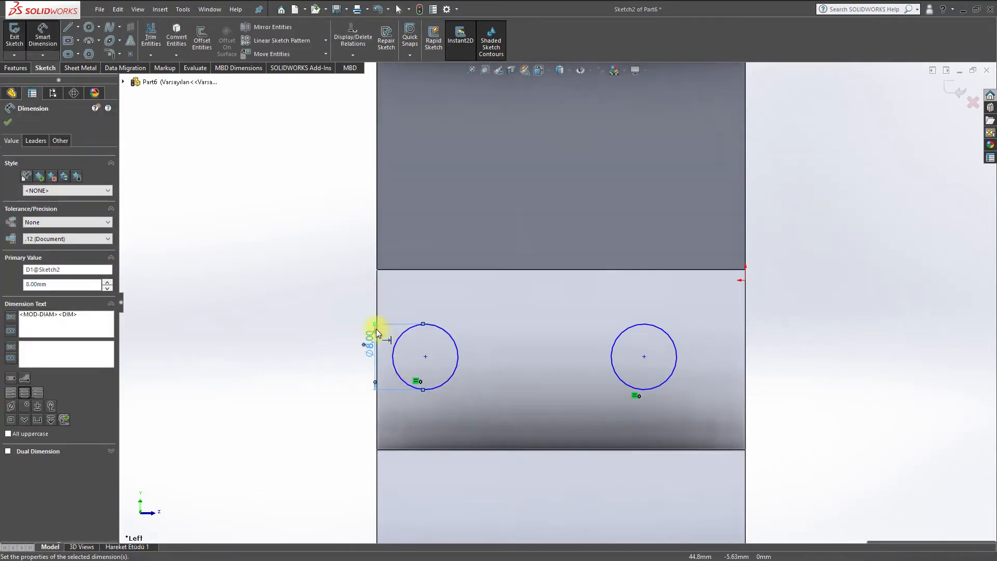
click(365, 335)
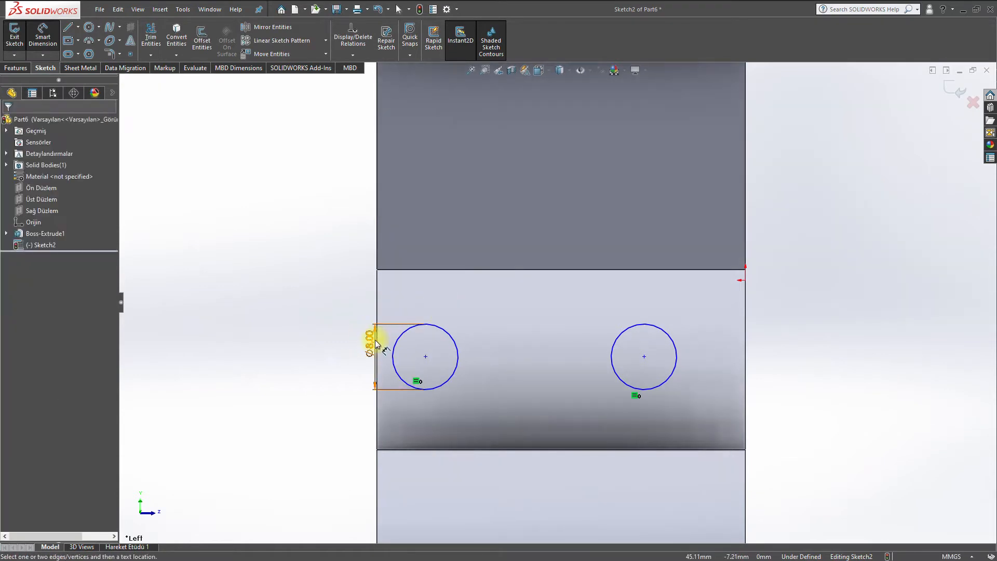
drag(369, 342, 451, 310)
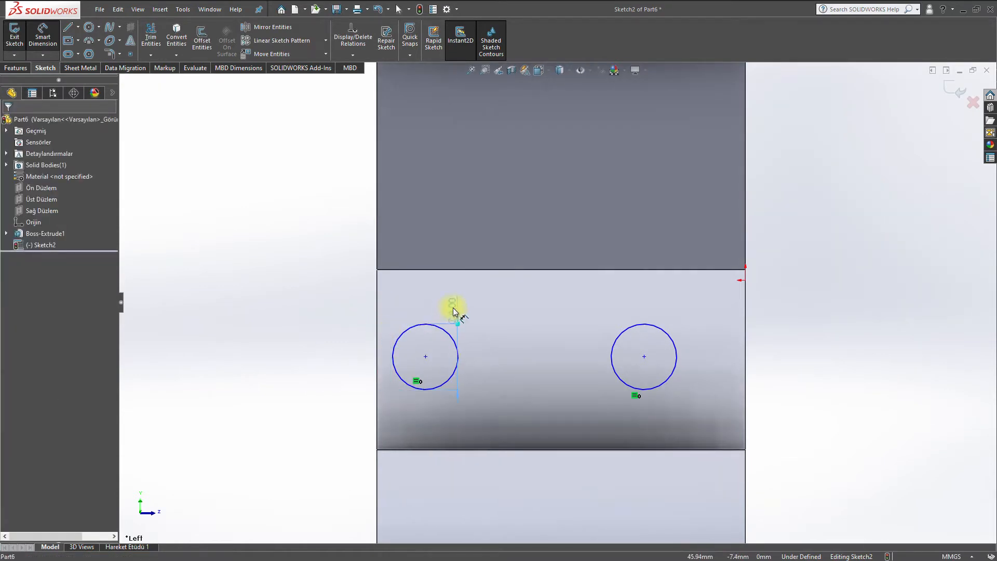
- Dimension the left circle's centre 9 mm from the block's left vertical edge
click(395, 361)
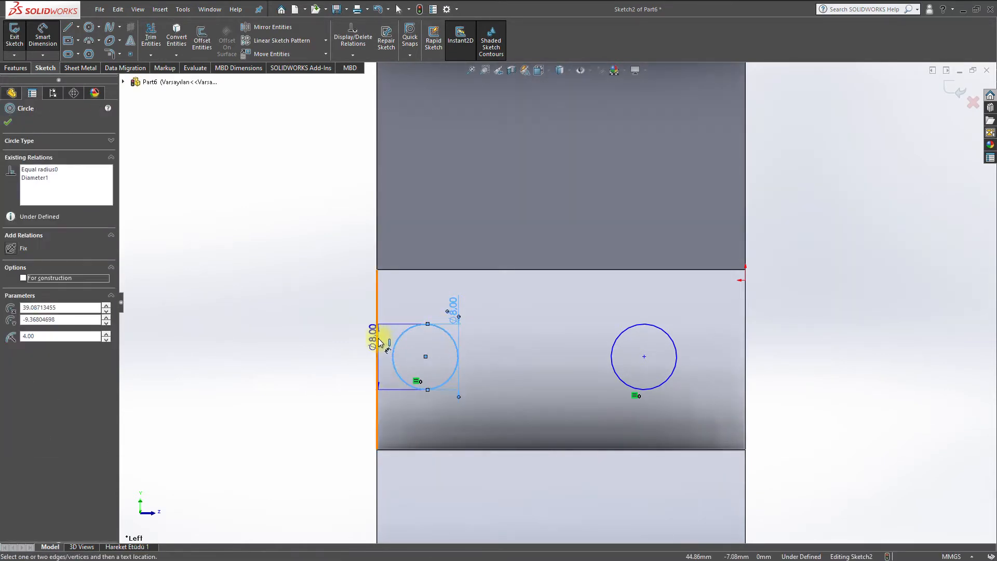
click(378, 342)
click(329, 347)
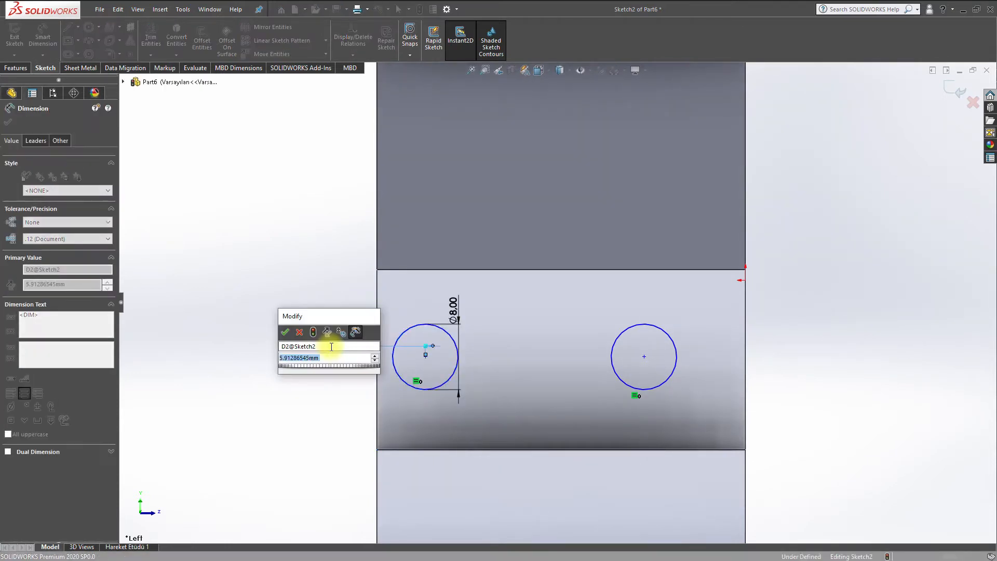
text(9)
key(Return)
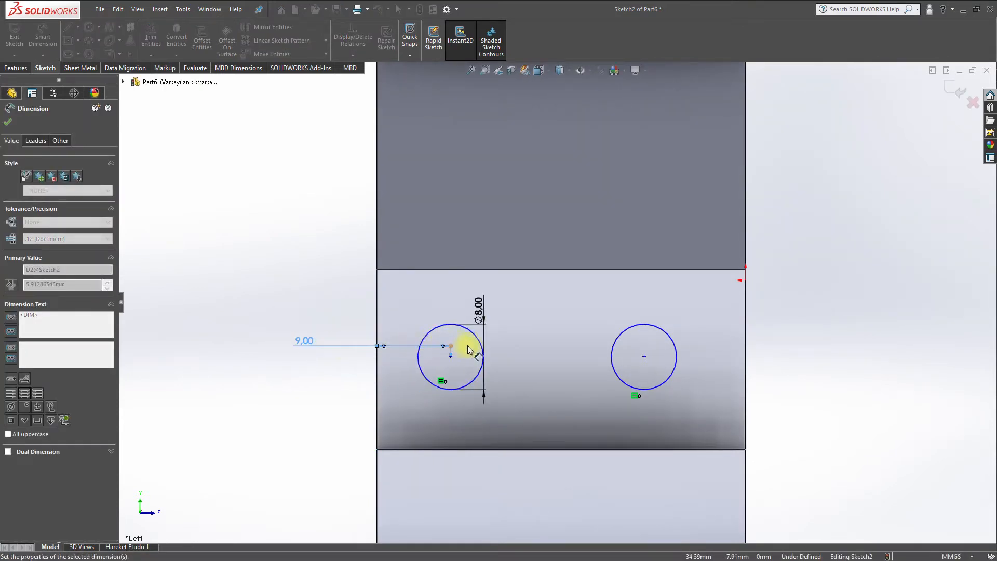
- Set the horizontal distance between the two circle centres to 27 mm
click(482, 348)
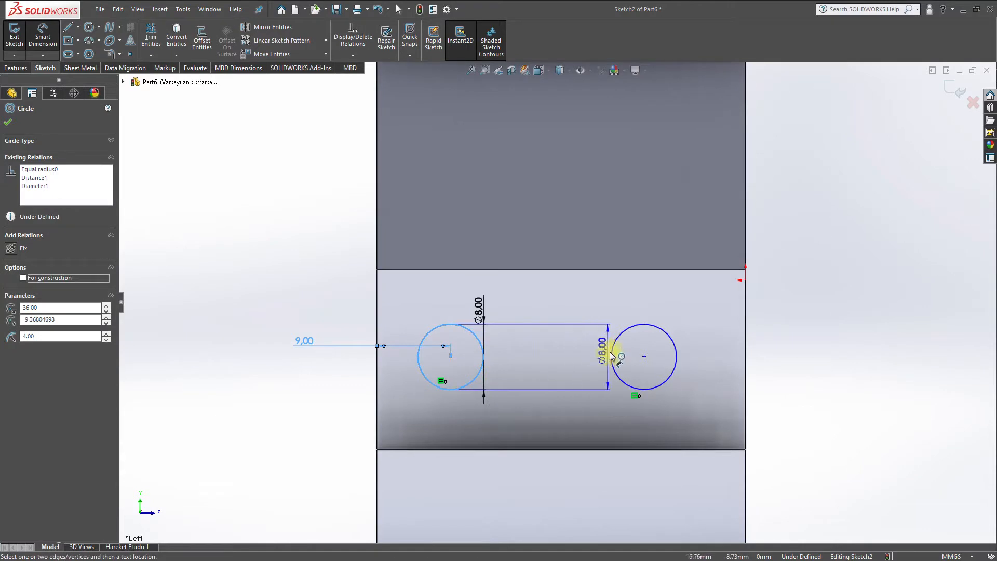
click(611, 350)
click(571, 355)
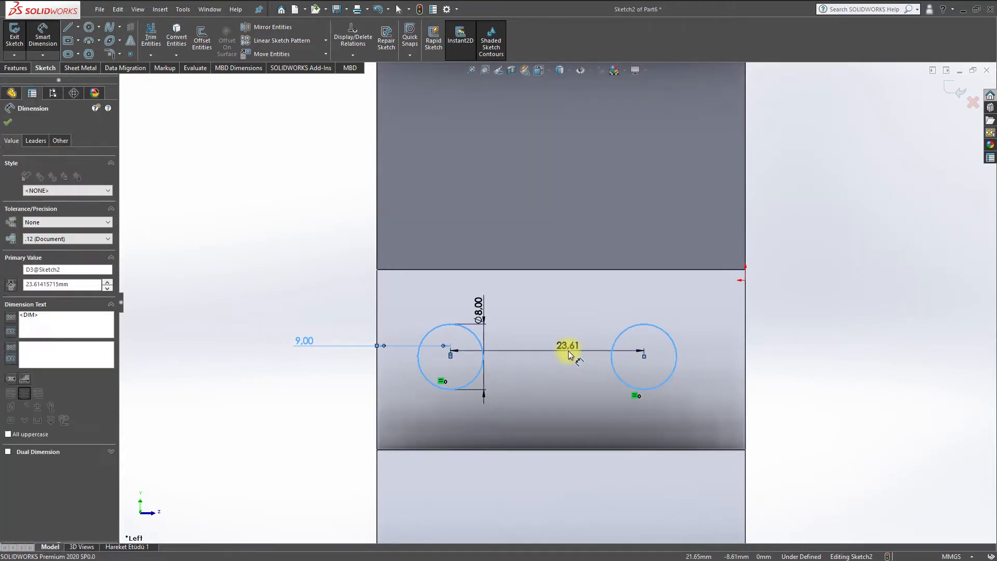
text(27)
key(Return)
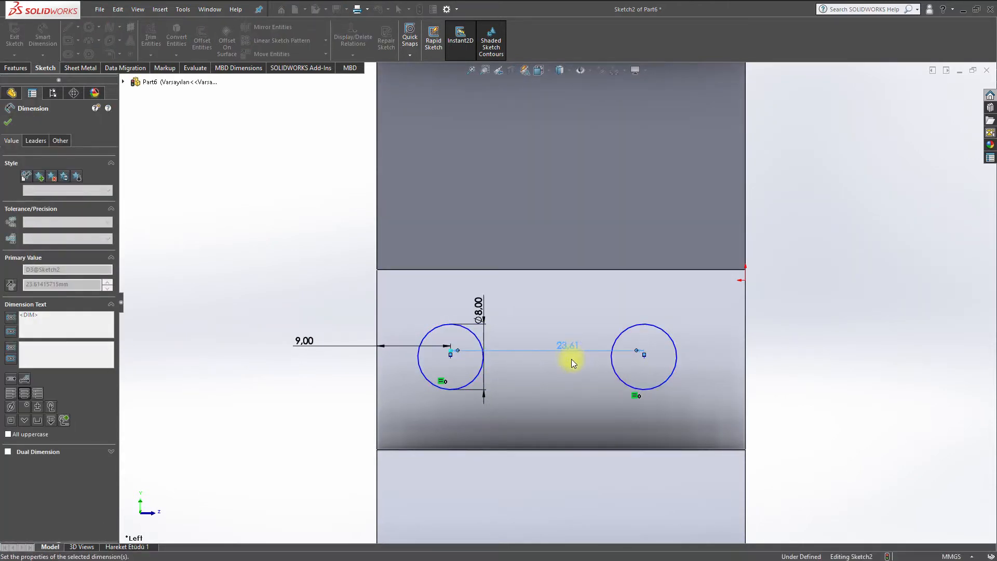
- Dimension the left circle's centre 12 mm above the horizontal edge where the riser meets the ledge
click(444, 390)
click(448, 449)
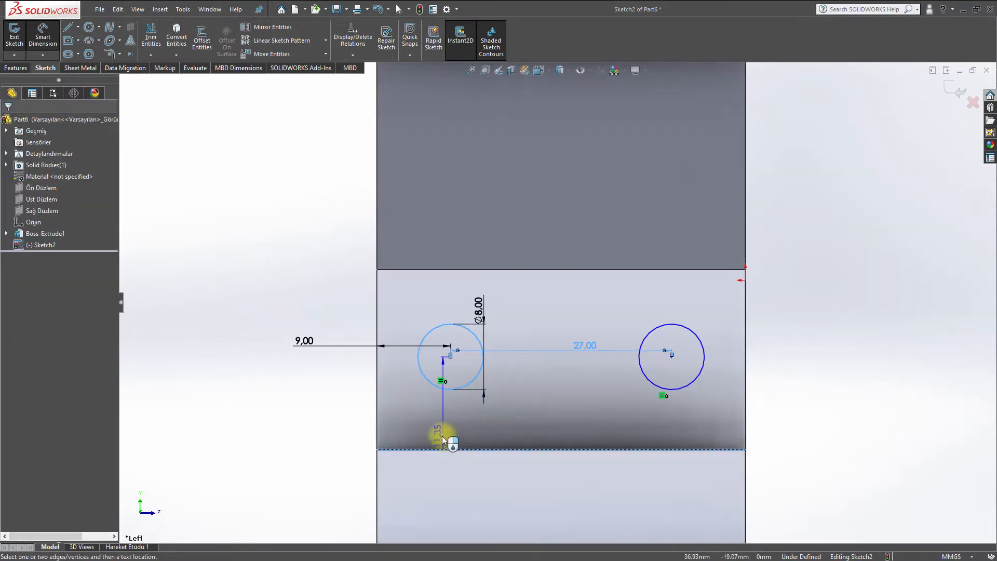
click(442, 435)
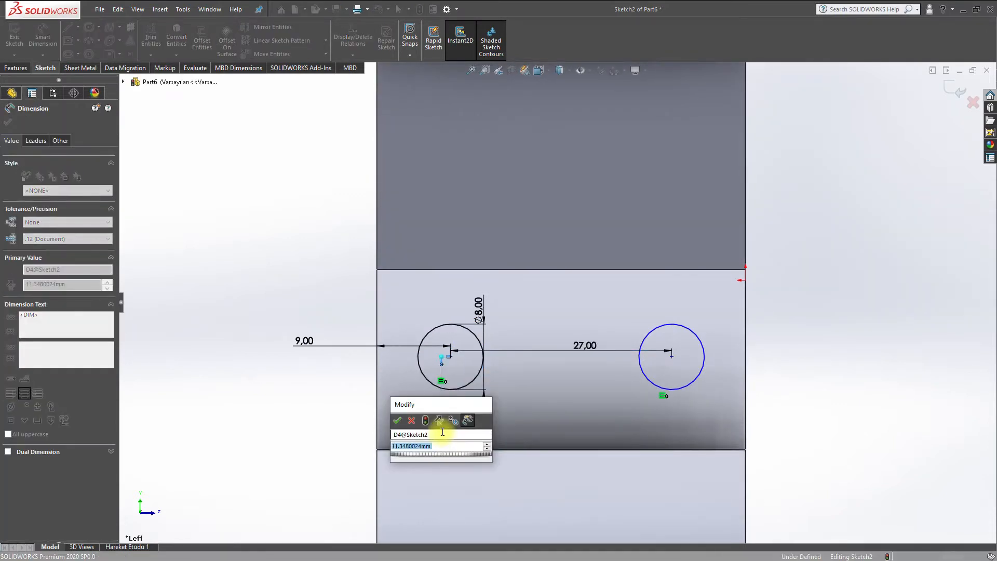
text(12)
key(Return)
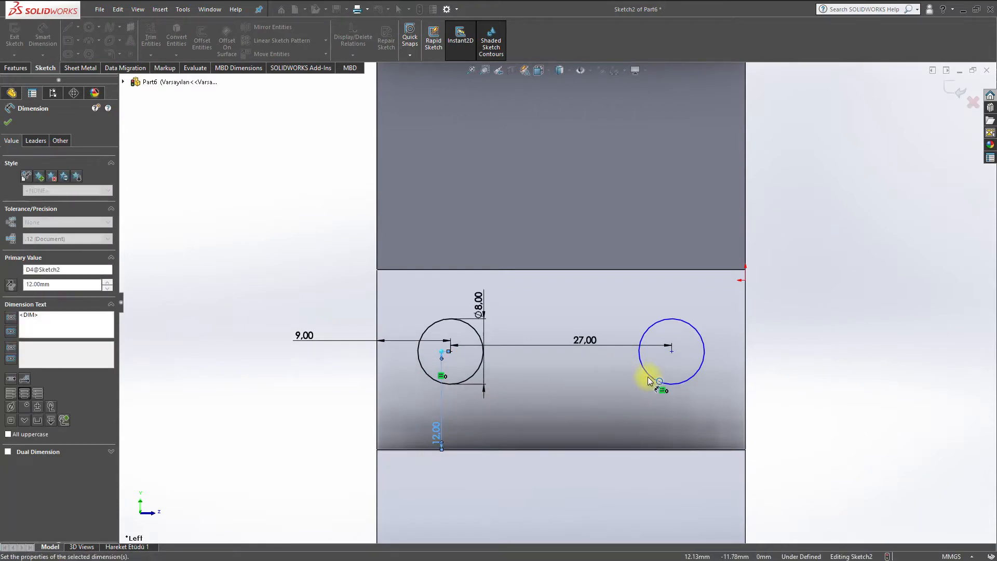
click(682, 390)
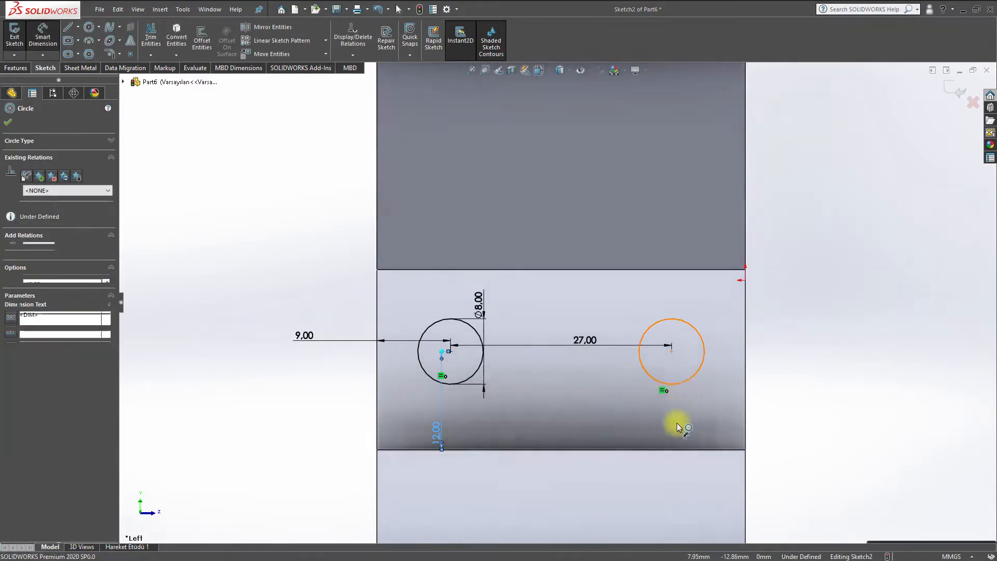
click(679, 450)
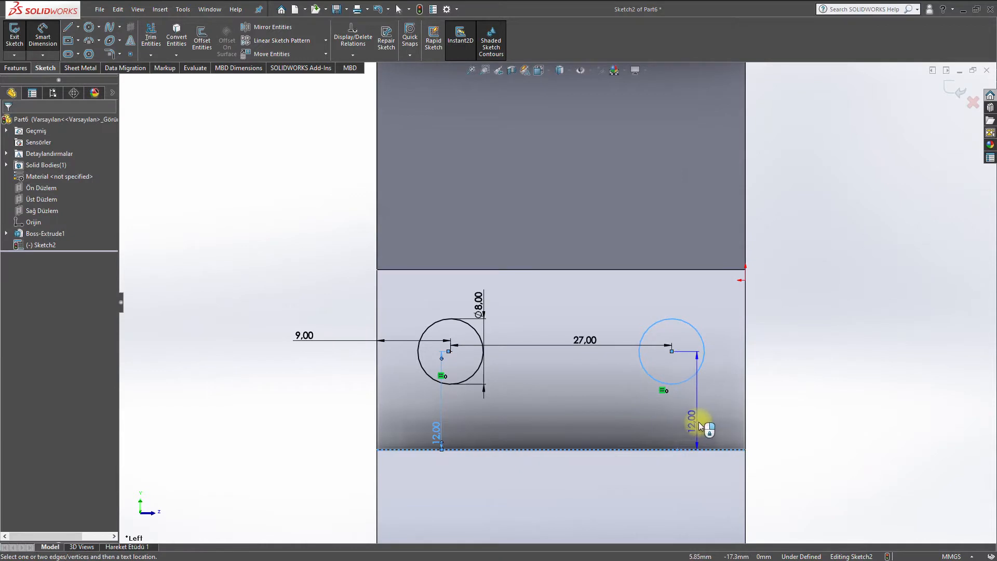
key(Escape)
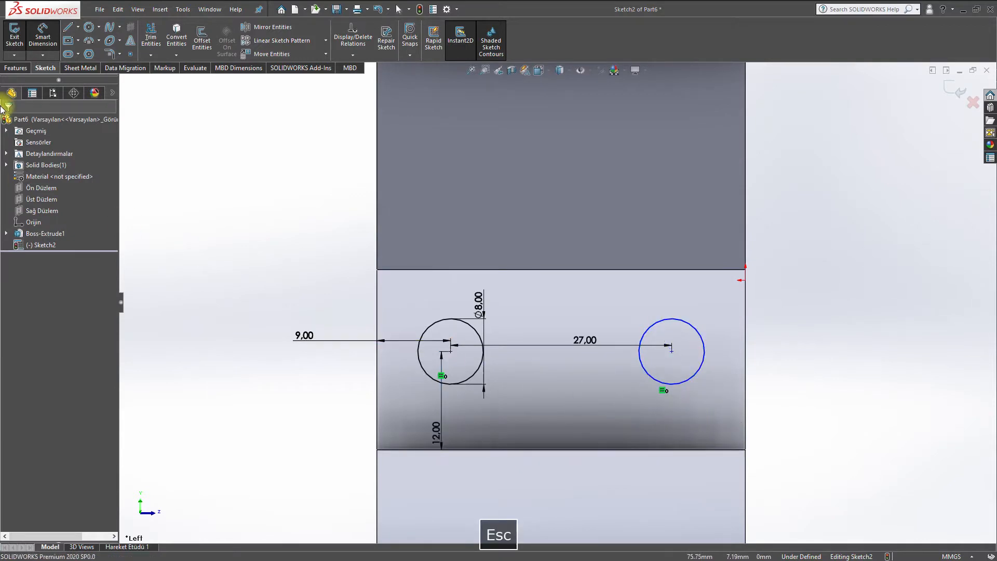
- Cut both circles through the block with a blind Extruded Cut 45 mm deep, directed into the body
click(14, 68)
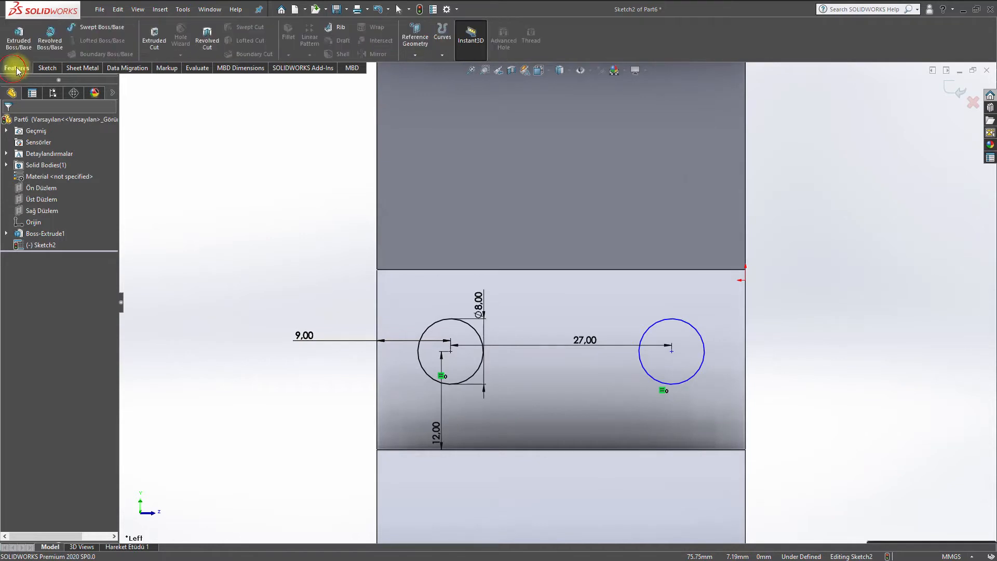
click(165, 50)
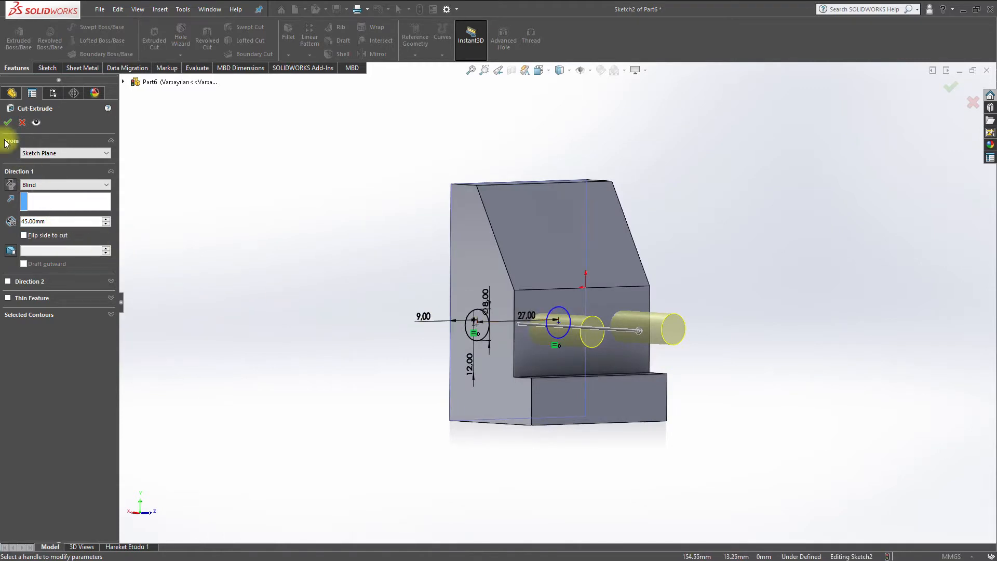
click(10, 186)
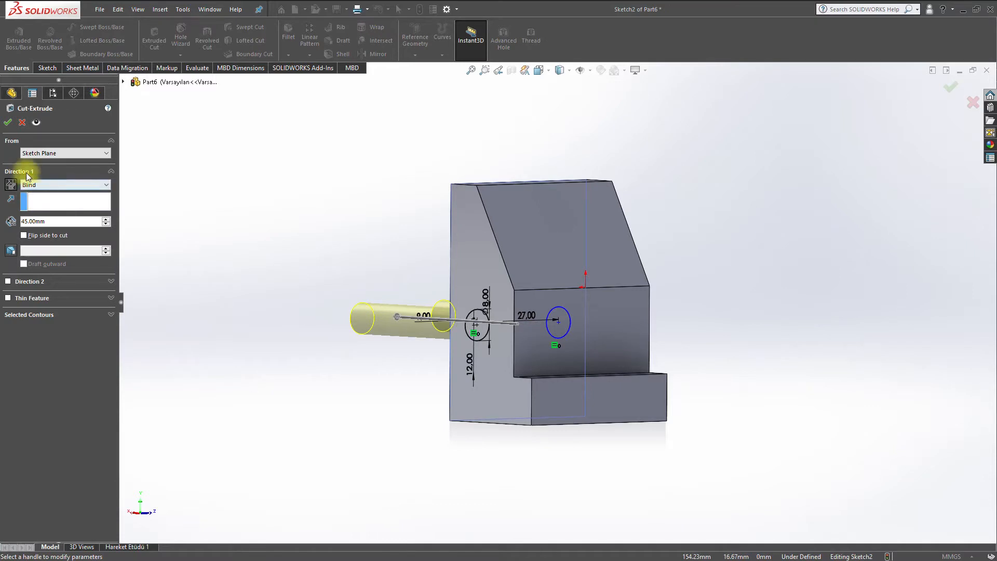
click(9, 123)
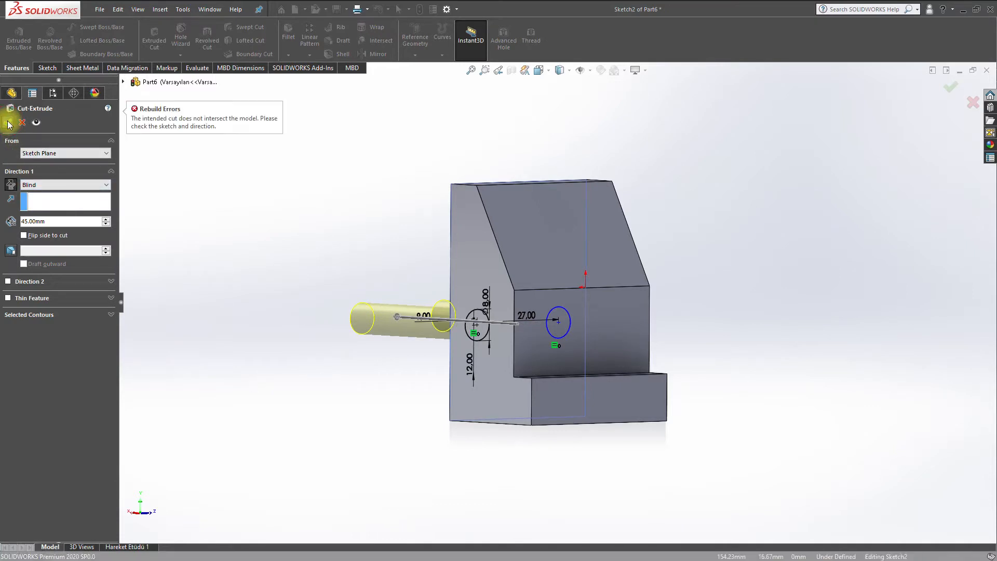
middle_drag(454, 347, 281, 379)
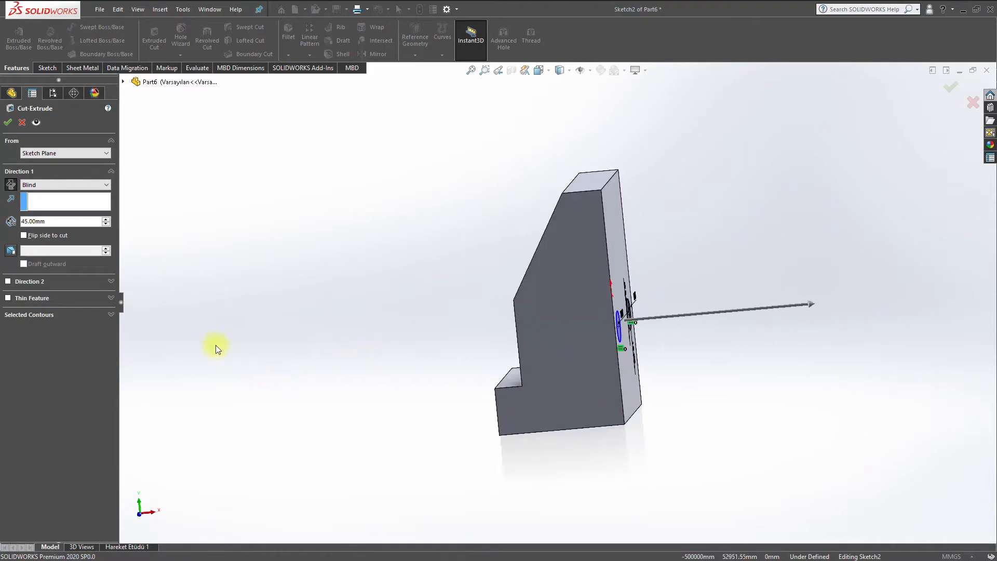
click(9, 185)
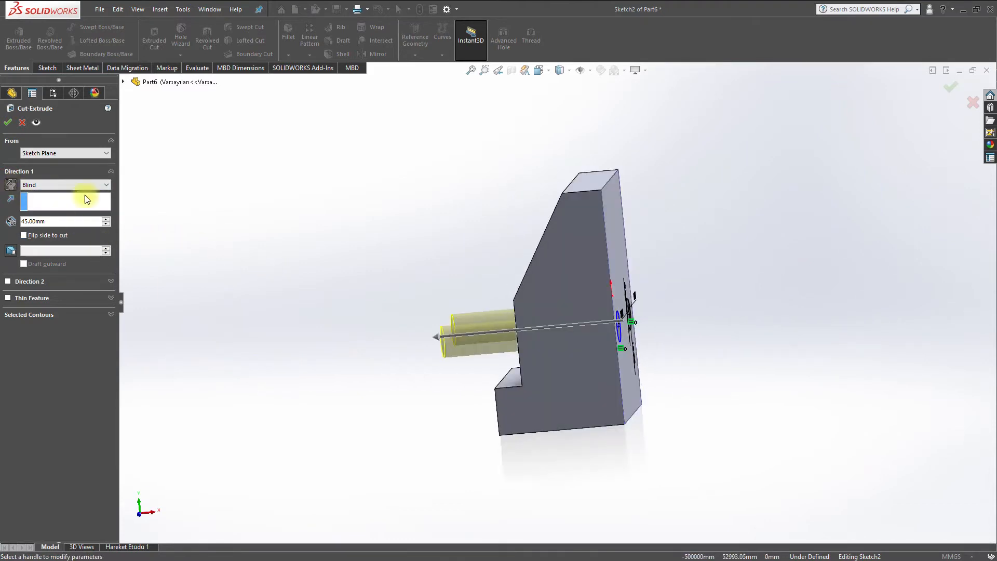
click(8, 123)
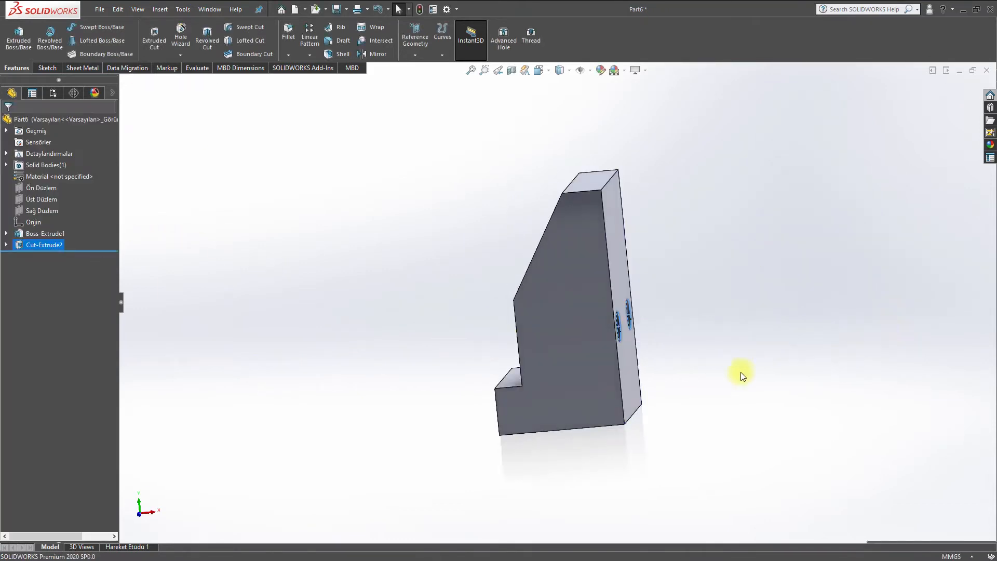
click(724, 365)
middle_drag(685, 346, 787, 398)
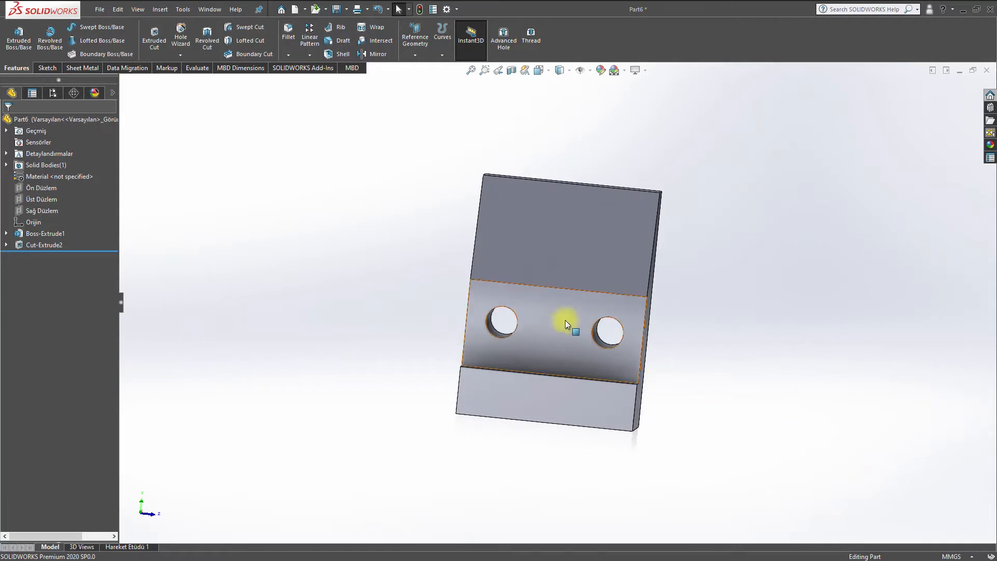
- Orient the model to Front view and start a line sketch on the stepped side face
key(space)
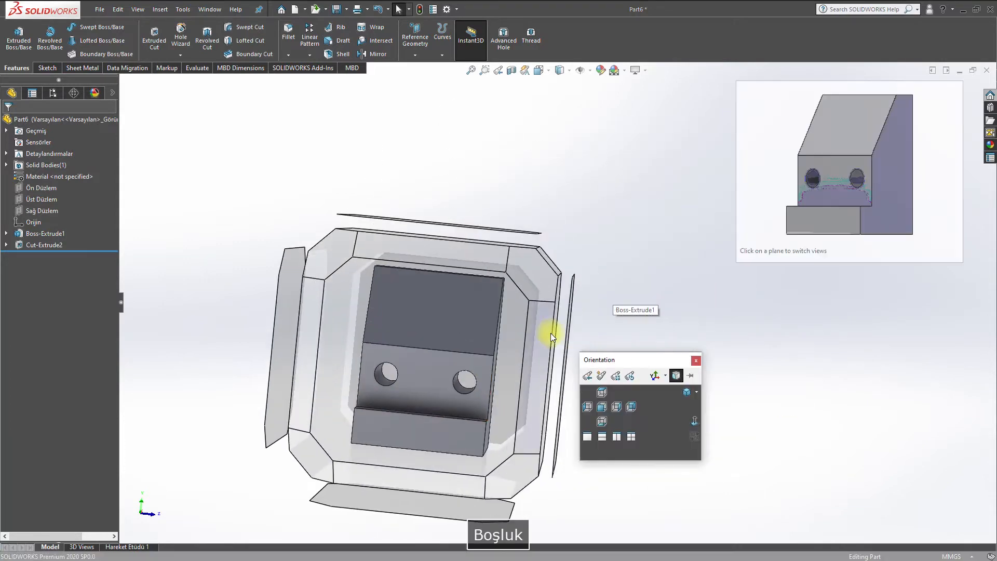
click(571, 324)
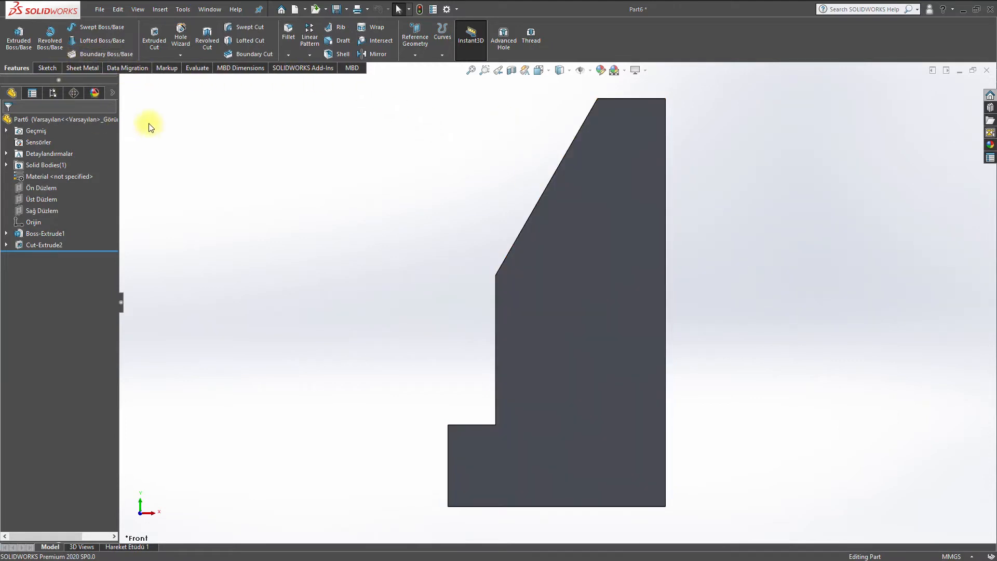
key(F9)
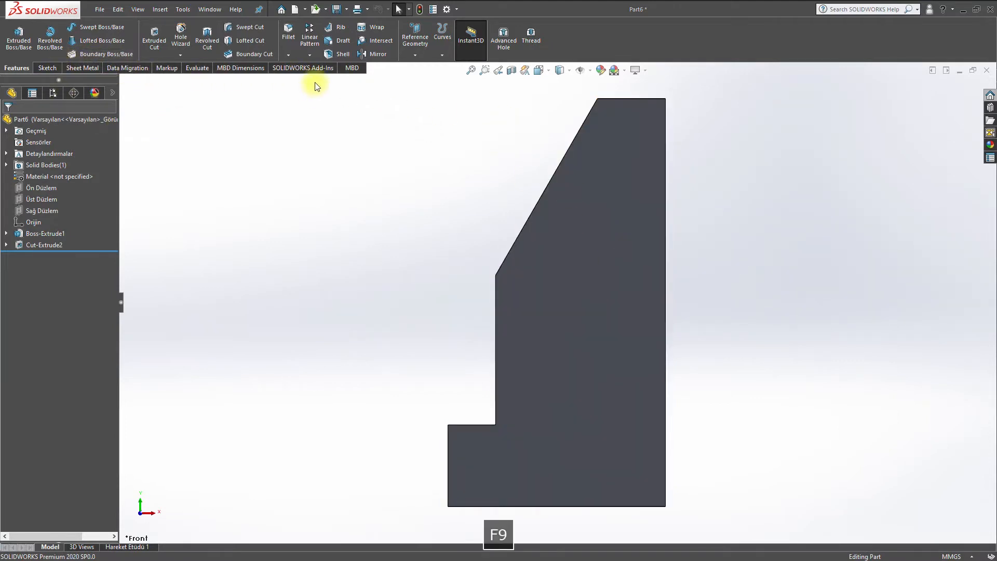
click(47, 68)
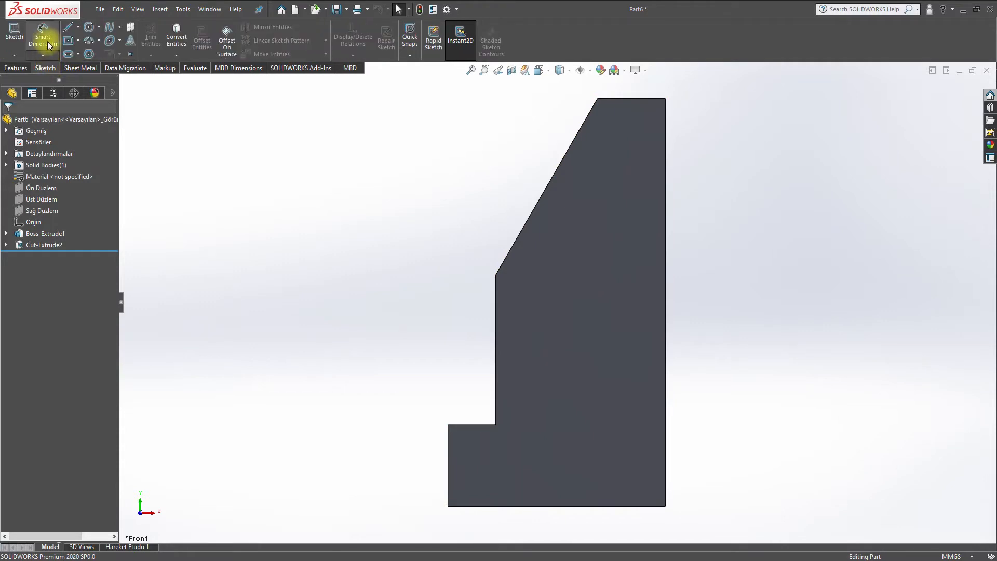
click(67, 26)
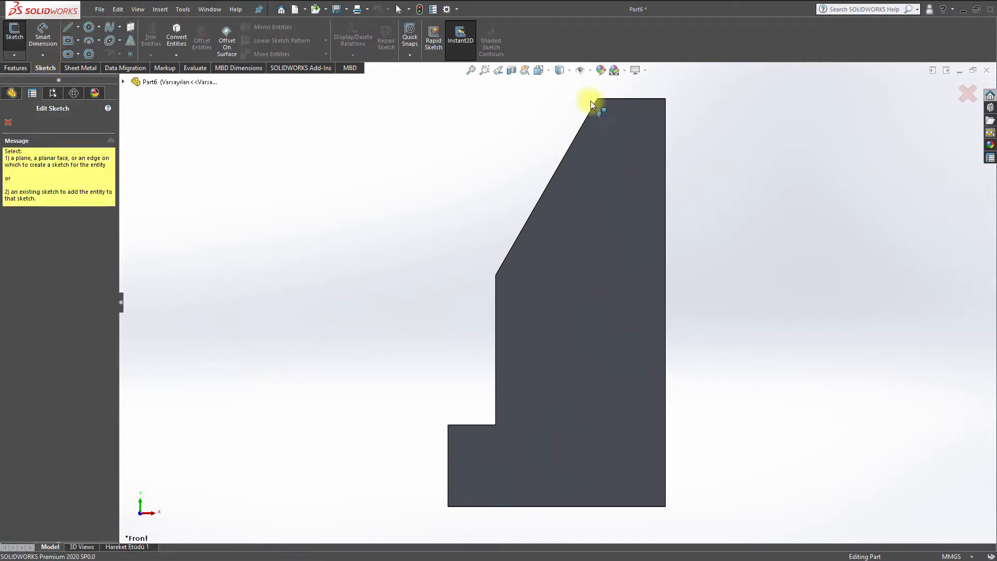
click(650, 105)
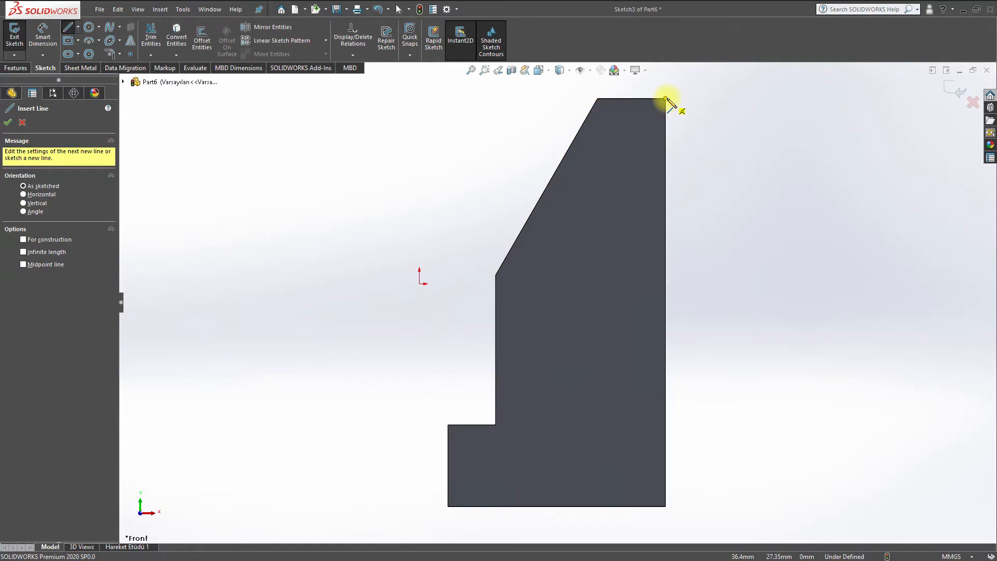
- Draw a horizontal line about 18.6 mm long outward from the block's upper back corner
click(666, 99)
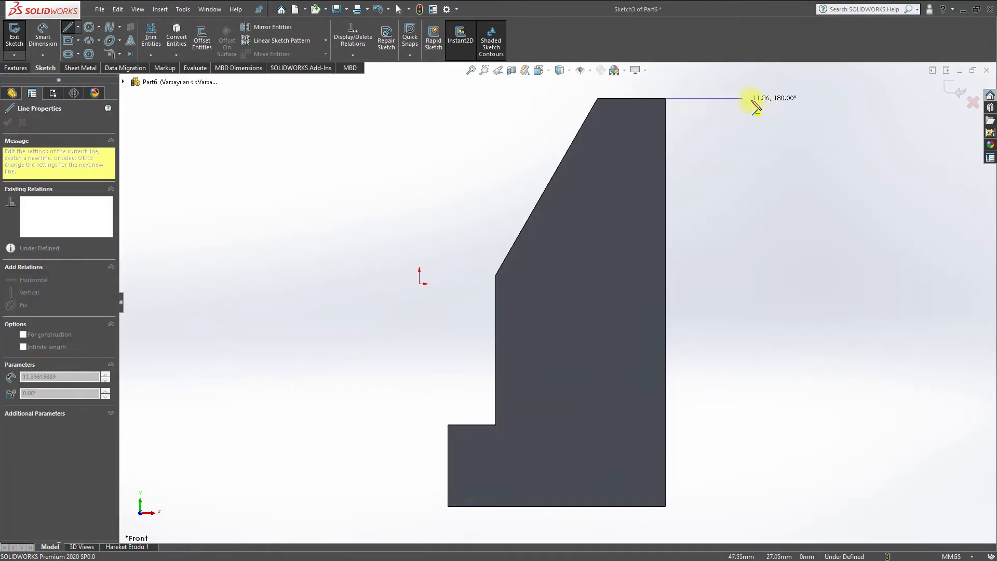
click(792, 98)
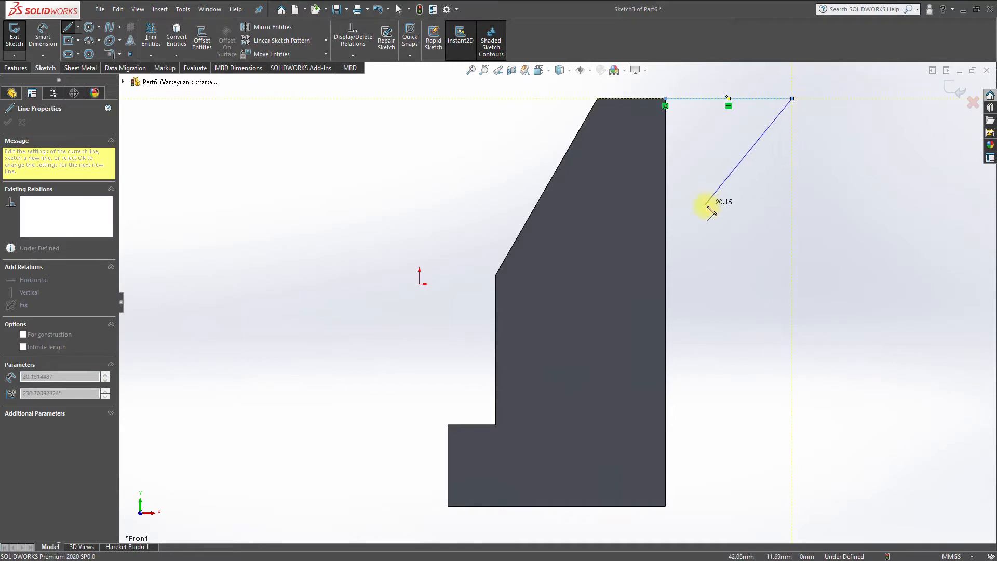
key(Escape)
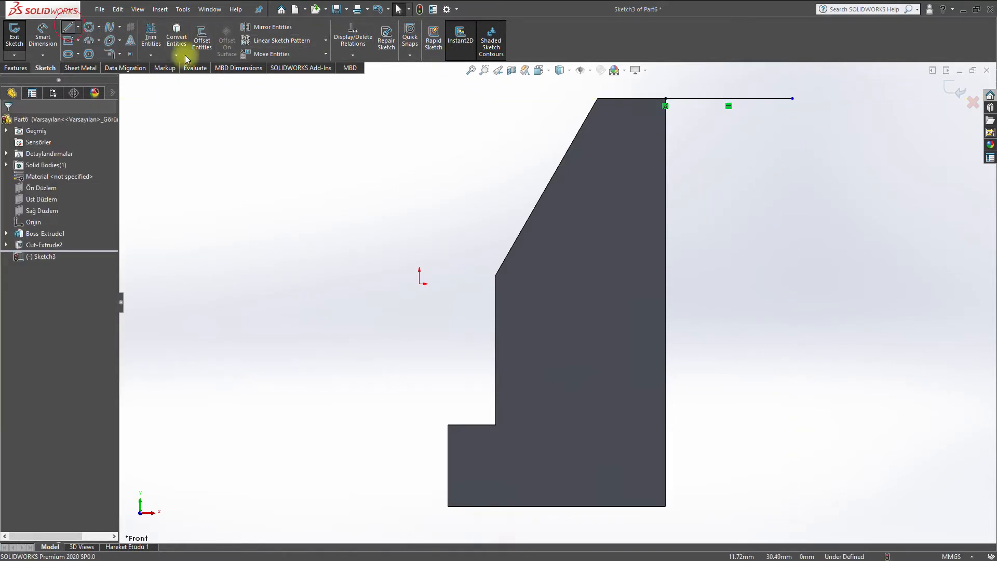
- Draw a vertical line about 14.8 mm down the back edge from the same corner, continuing with a line sloping up and outward below the horizontal line's free end
click(665, 99)
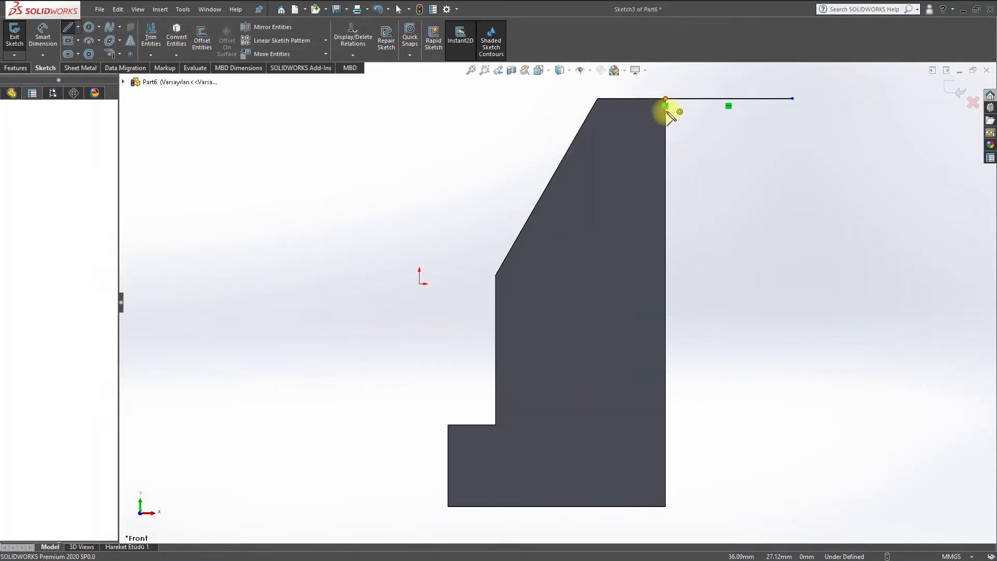
click(666, 200)
key(alt+Tab)
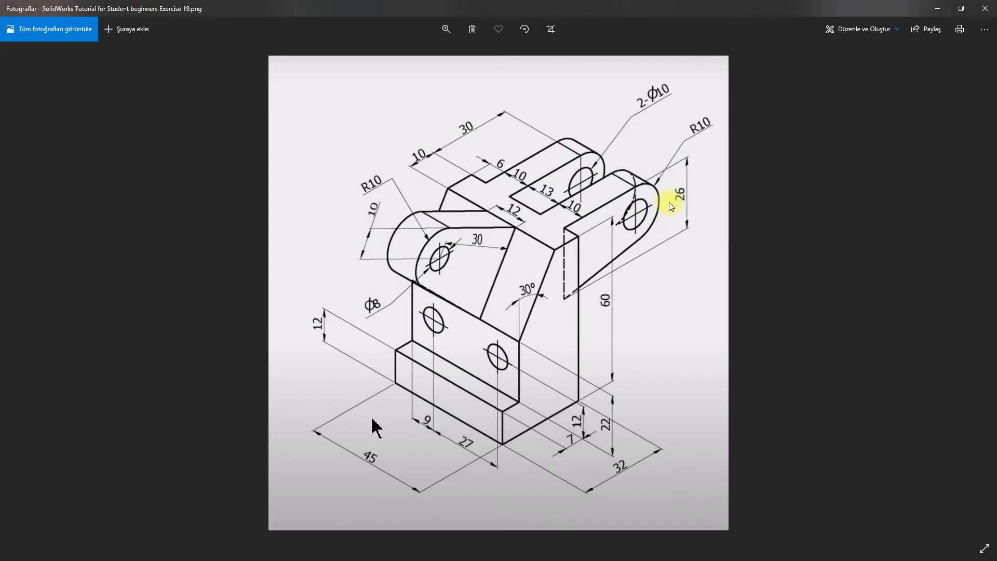
key(alt+Tab)
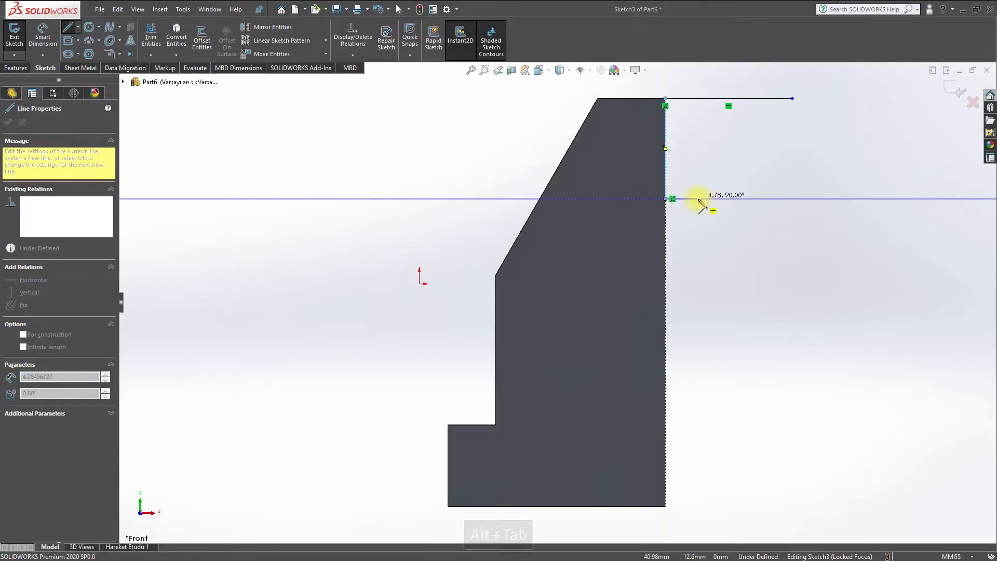
click(791, 172)
key(Escape)
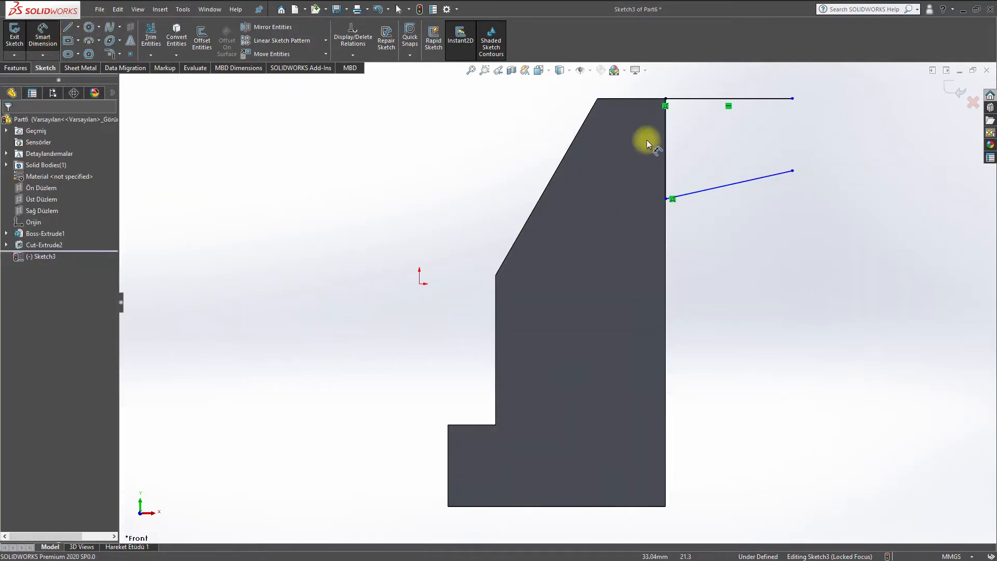
- Set the length of the vertical line on the block's back edge to 26 mm
click(664, 148)
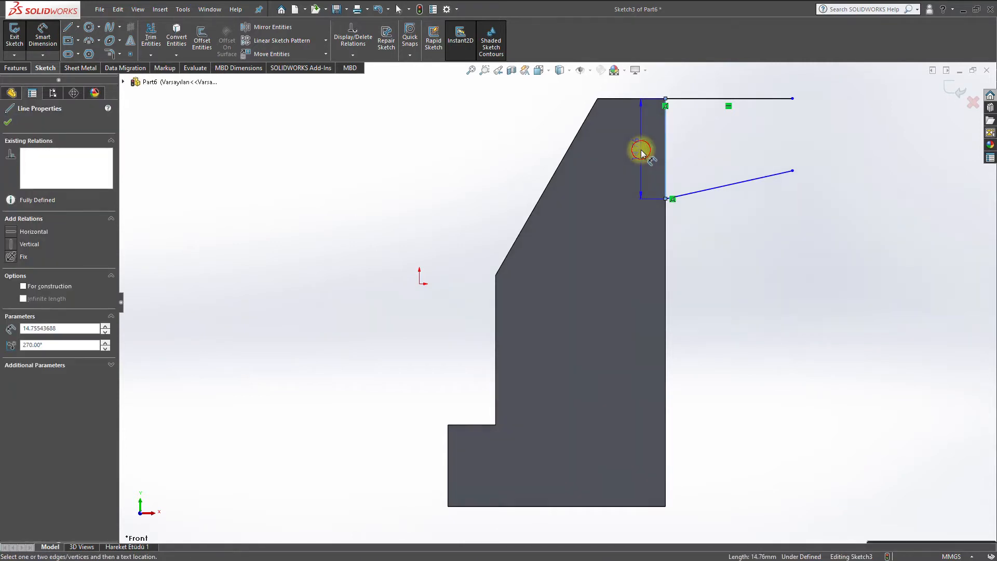
click(640, 150)
text(26)
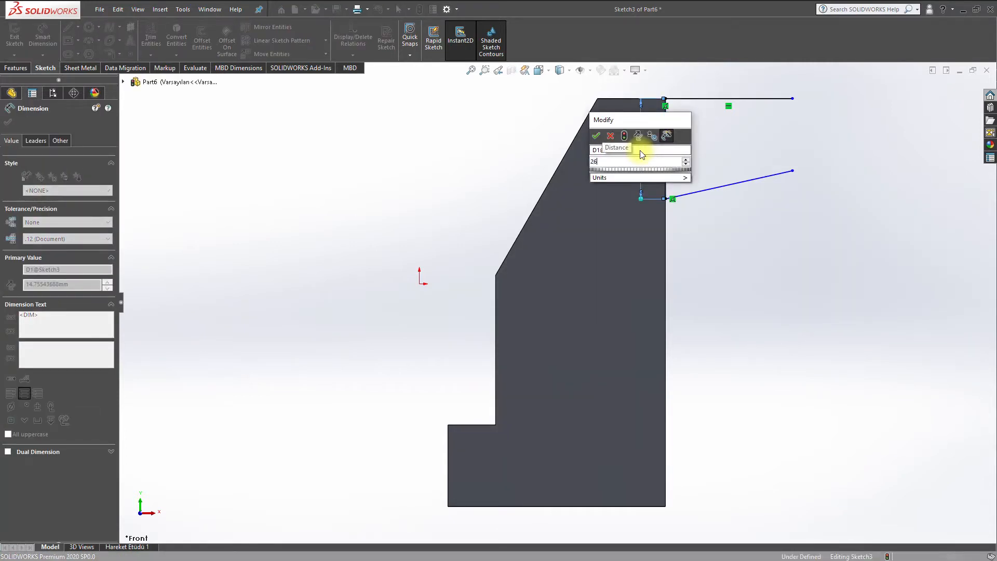
key(Return)
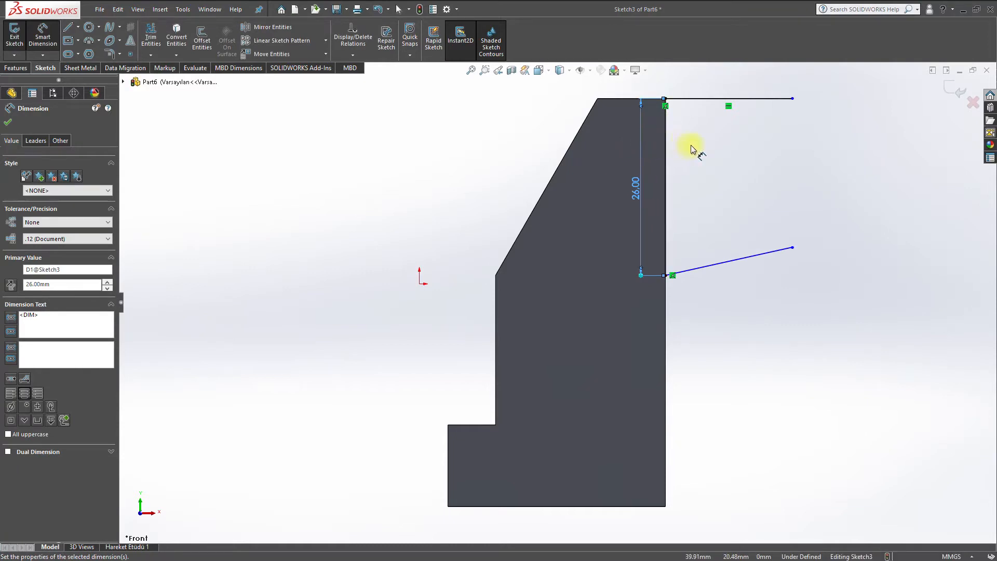
key(F9)
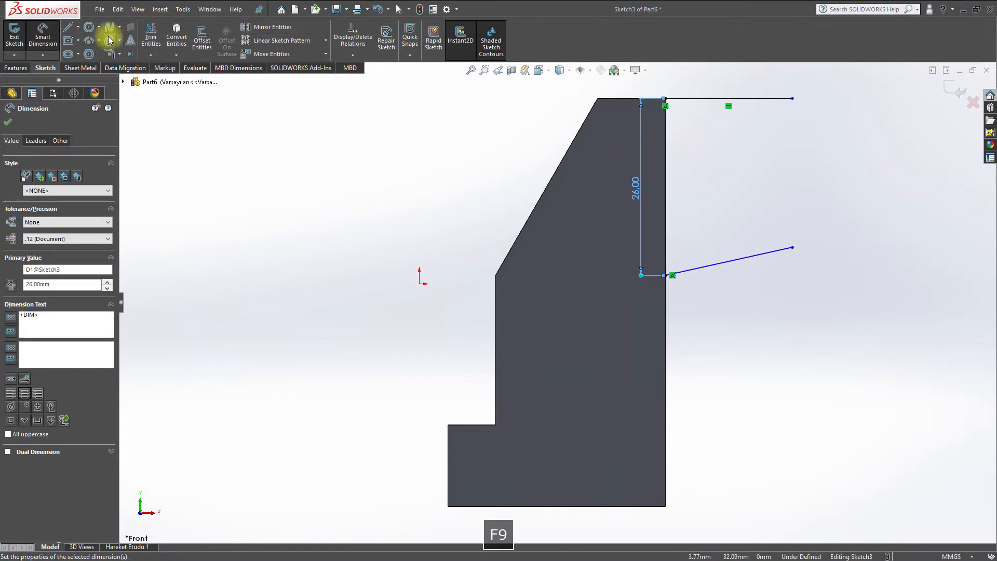
key(Escape)
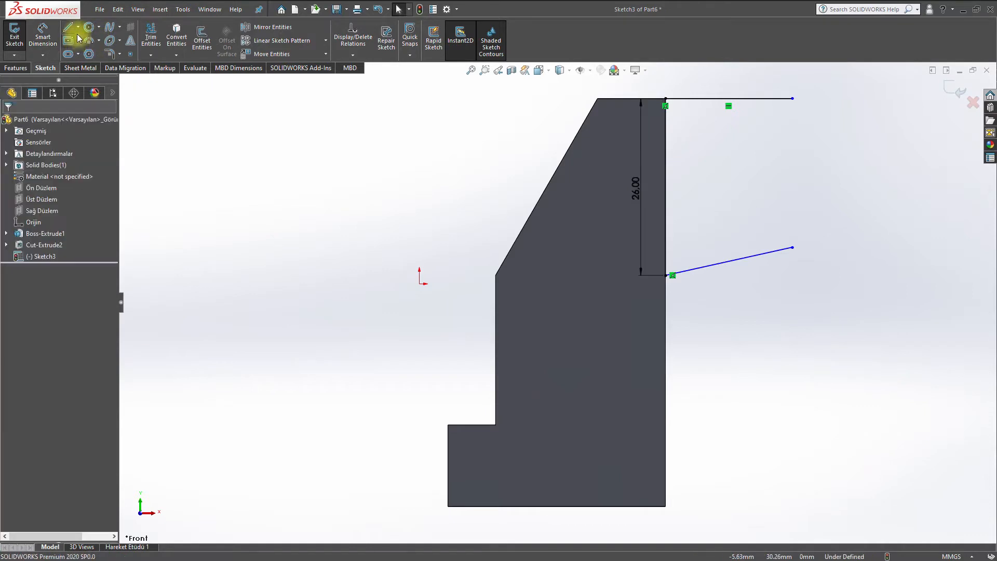
- Join the free ends of the horizontal and sloped lines with a 180° three-point arc of about 10.9 mm radius bulging away from the block
click(91, 43)
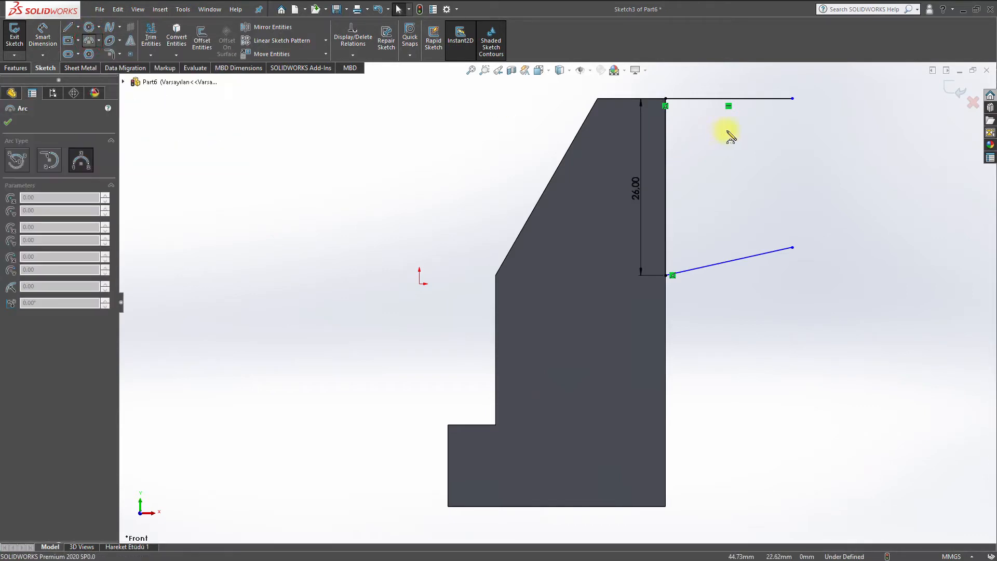
click(792, 99)
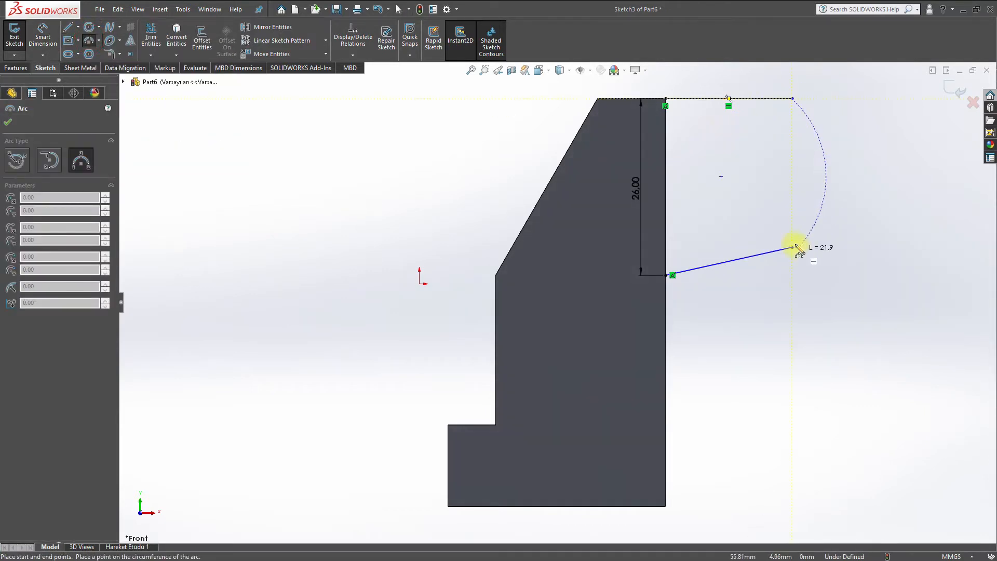
click(792, 248)
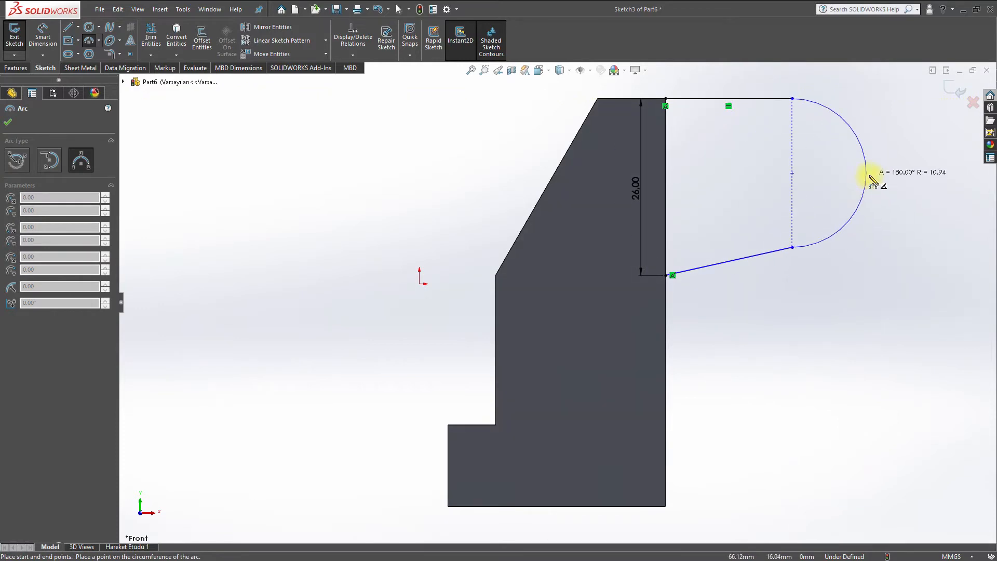
click(868, 175)
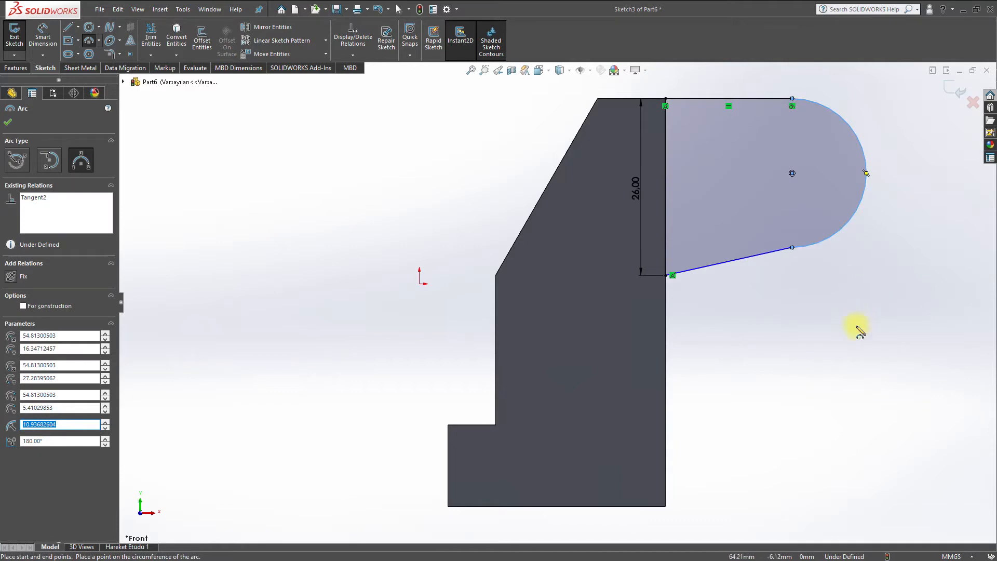
- Check the reference drawing and set the radius of the end arc to 10 mm
click(42, 36)
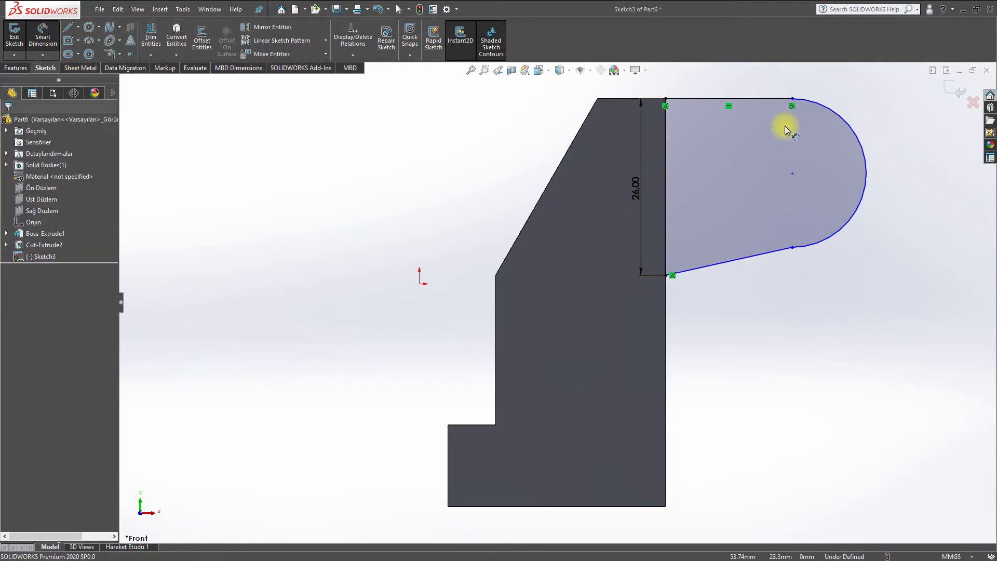
key(alt+Tab)
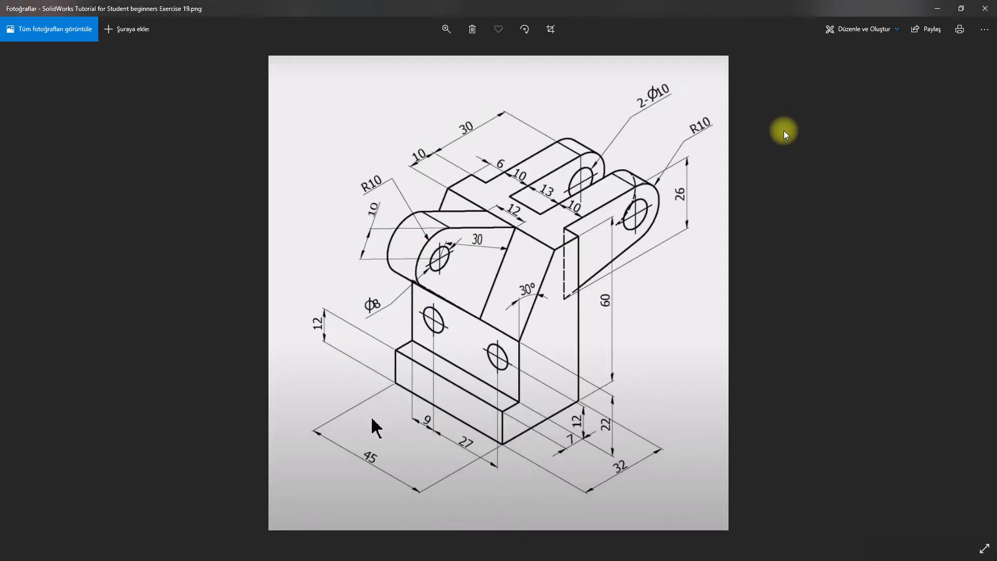
key(alt+Tab)
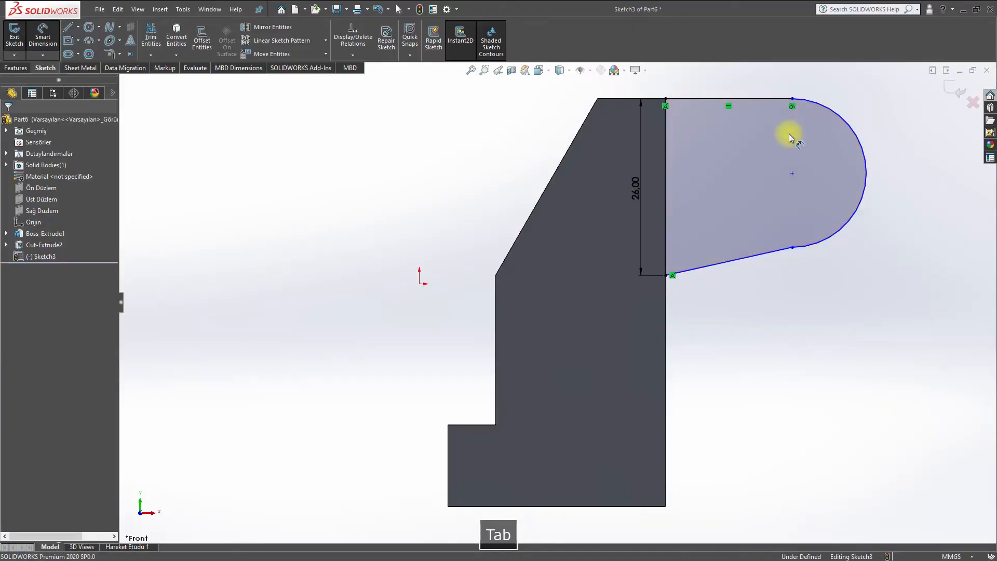
click(847, 126)
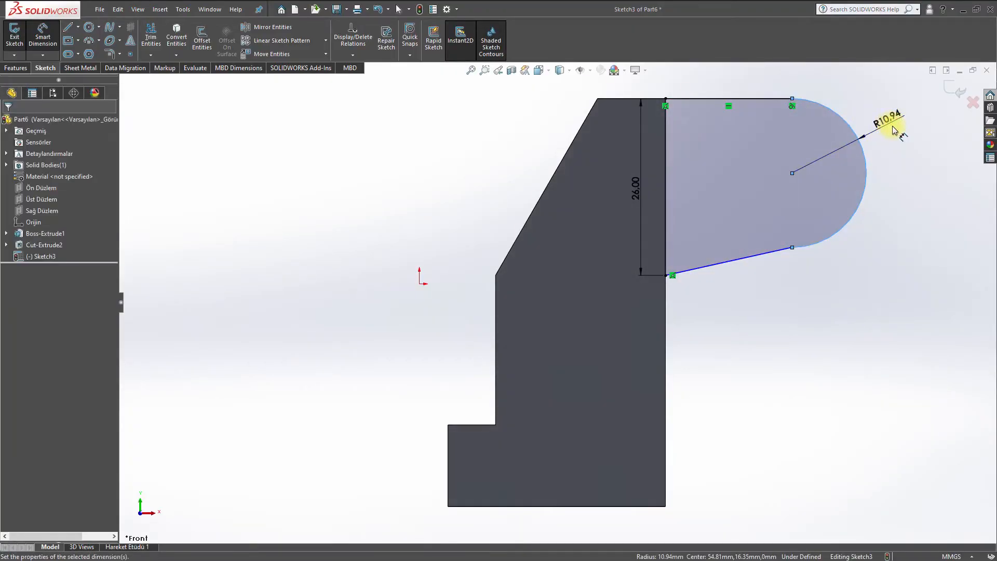
click(890, 125)
text(1)
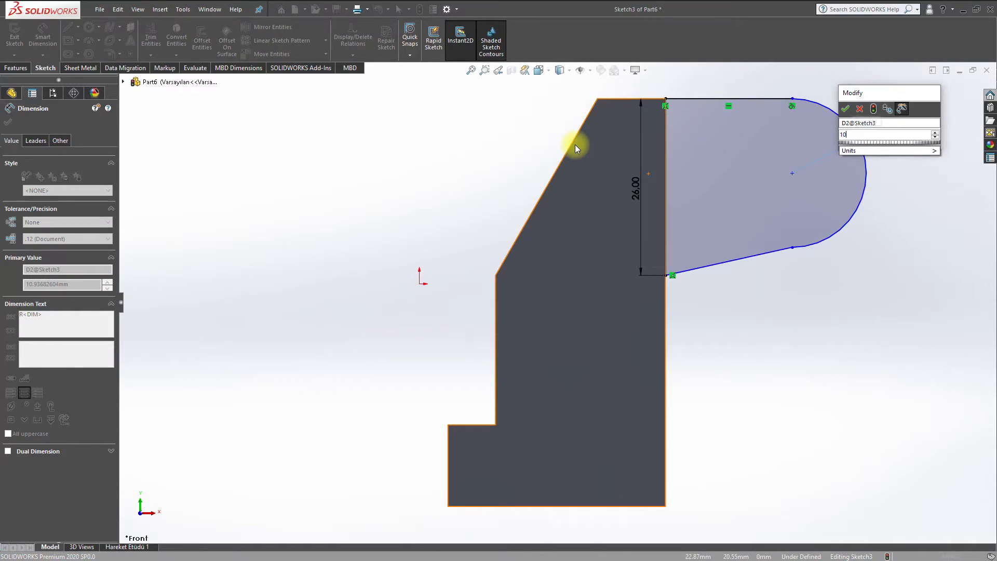
text(0)
key(Return)
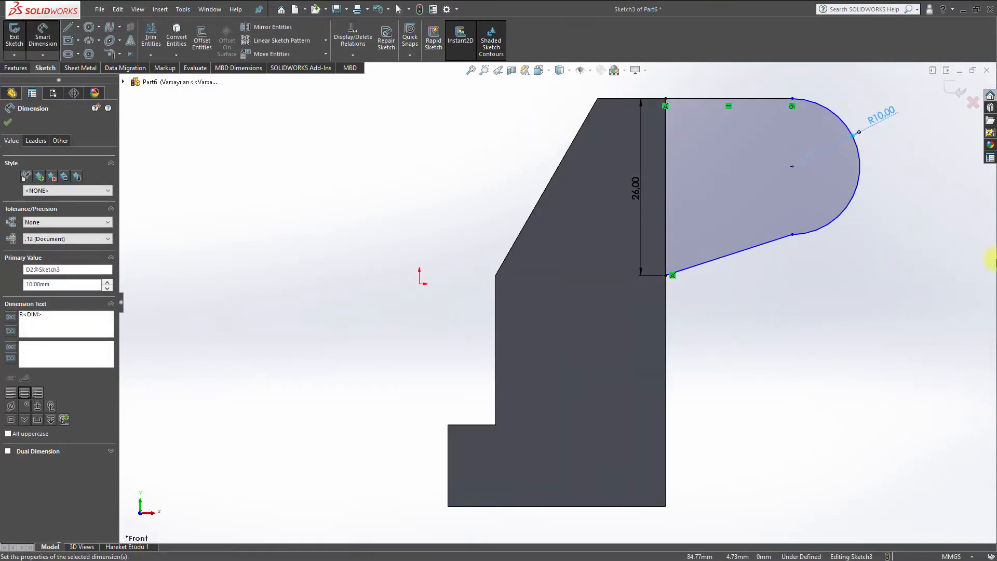
- Set the horizontal distance from the arc's centre to the block's back edge to 30 mm, checking it against the reference drawing
click(792, 167)
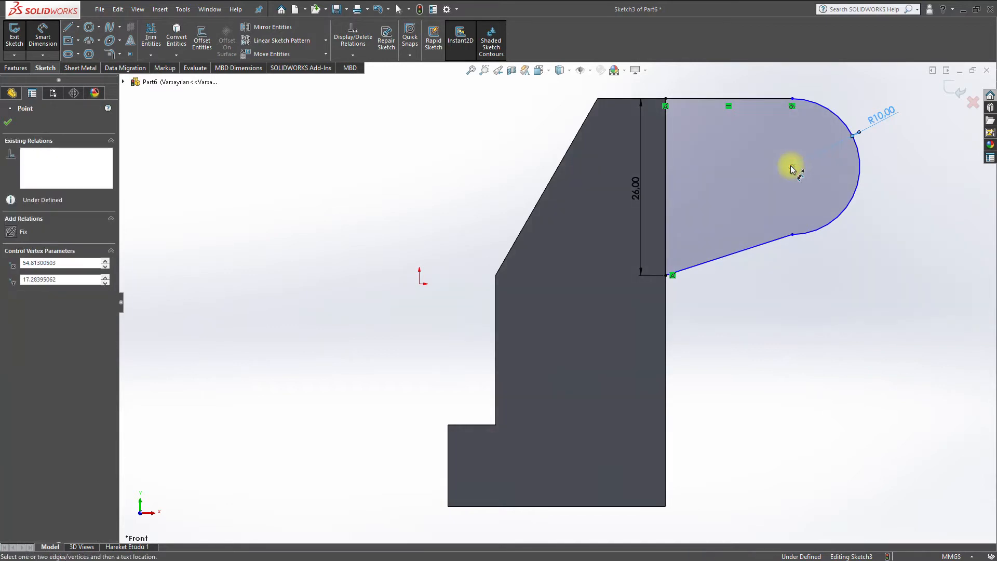
click(668, 181)
key(alt+Tab)
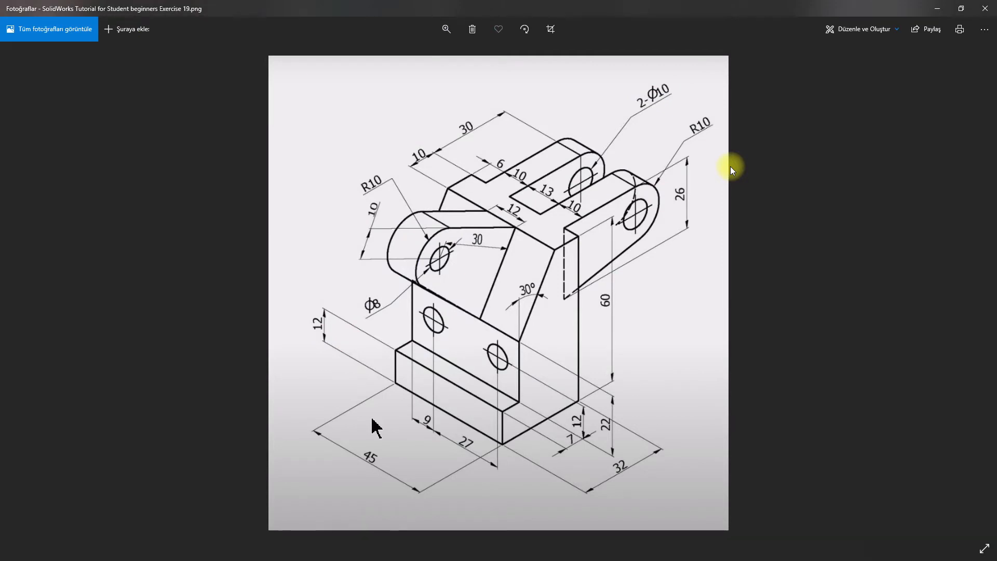
key(alt+Tab)
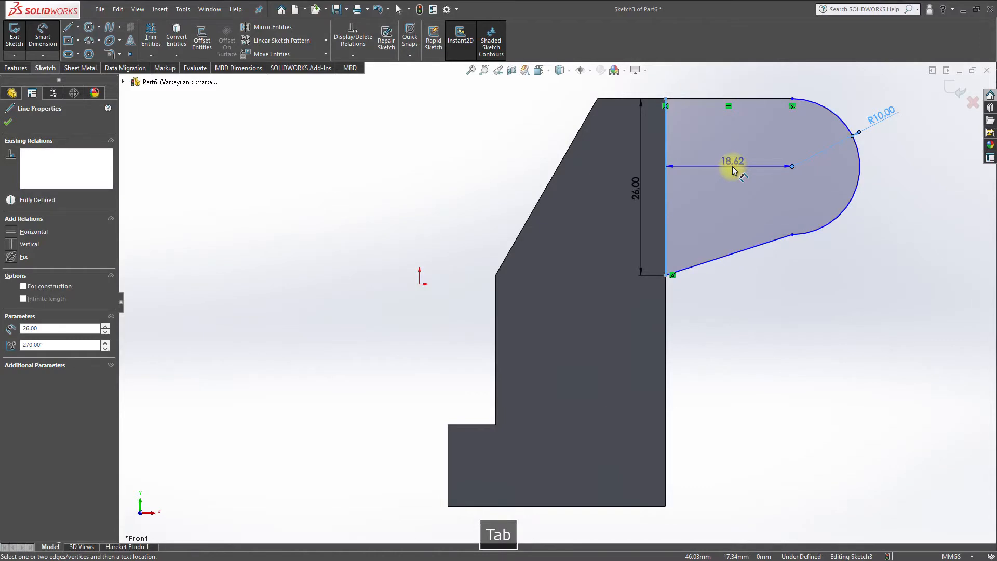
click(734, 169)
text(30)
key(Return)
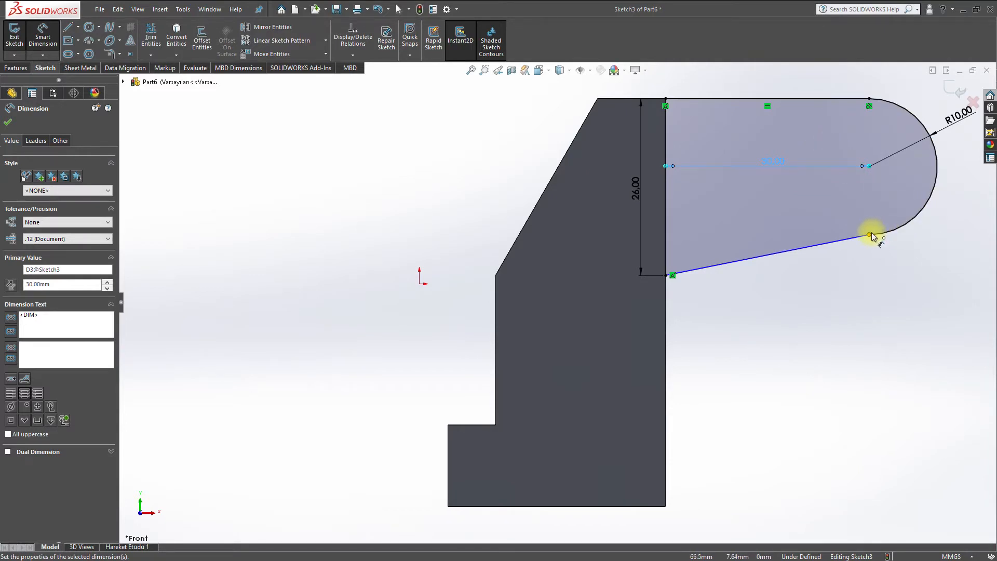
- Make the lower sloped line tangent to the end arc
key(F9)
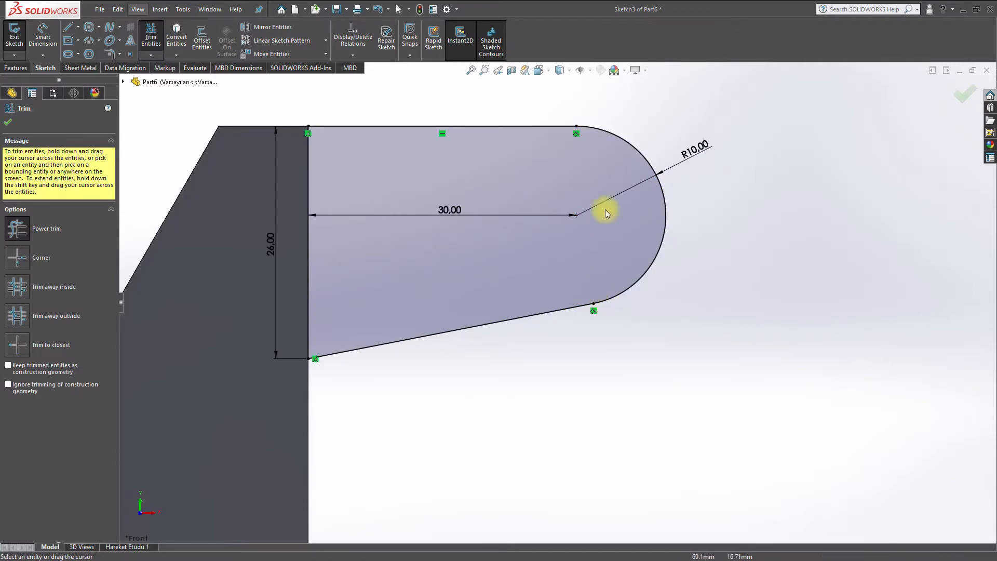
scroll(613, 200, down, 3)
scroll(537, 255, up, 4)
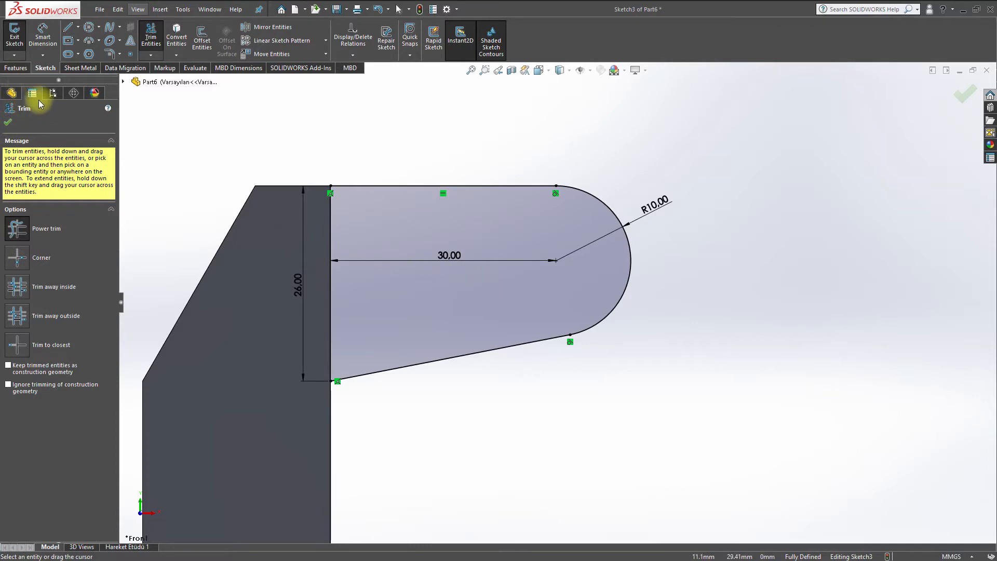
click(9, 123)
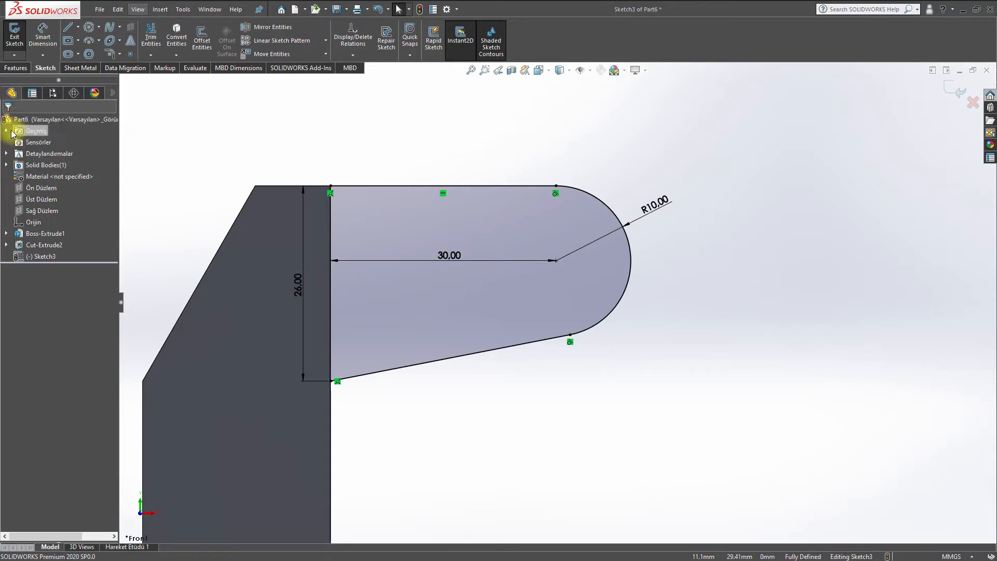
click(20, 69)
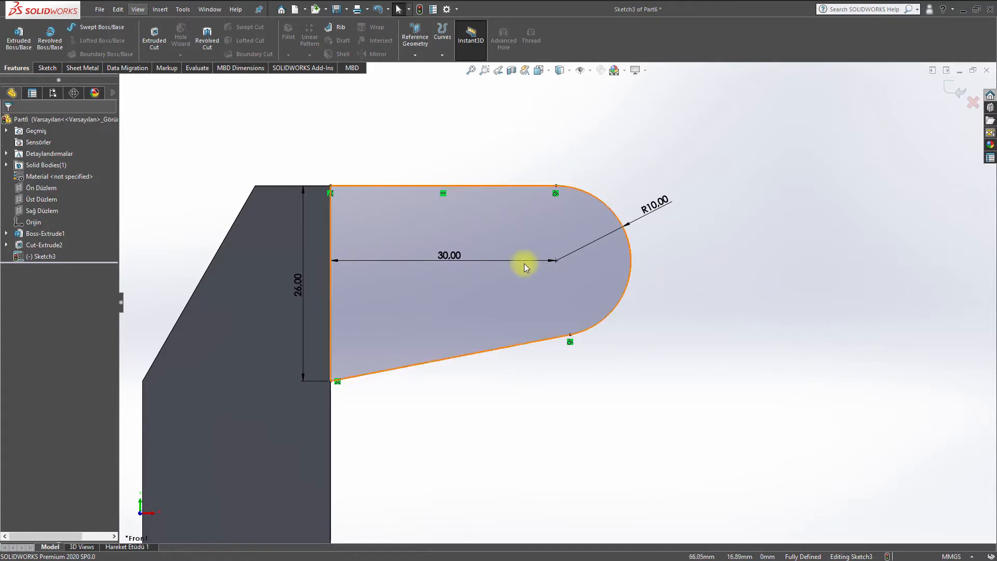
scroll(502, 253, down, 3)
scroll(474, 251, up, 3)
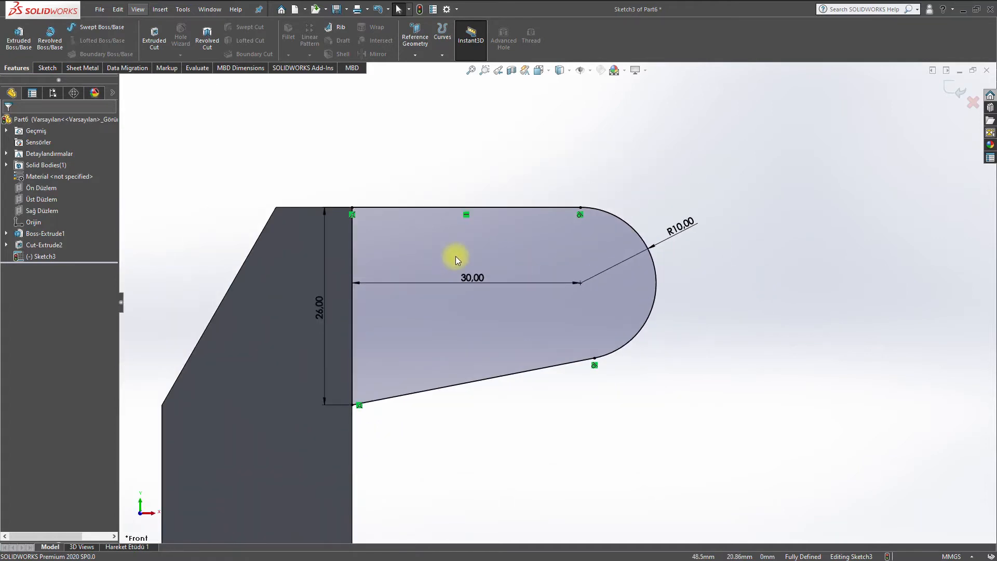
key(ctrl+z)
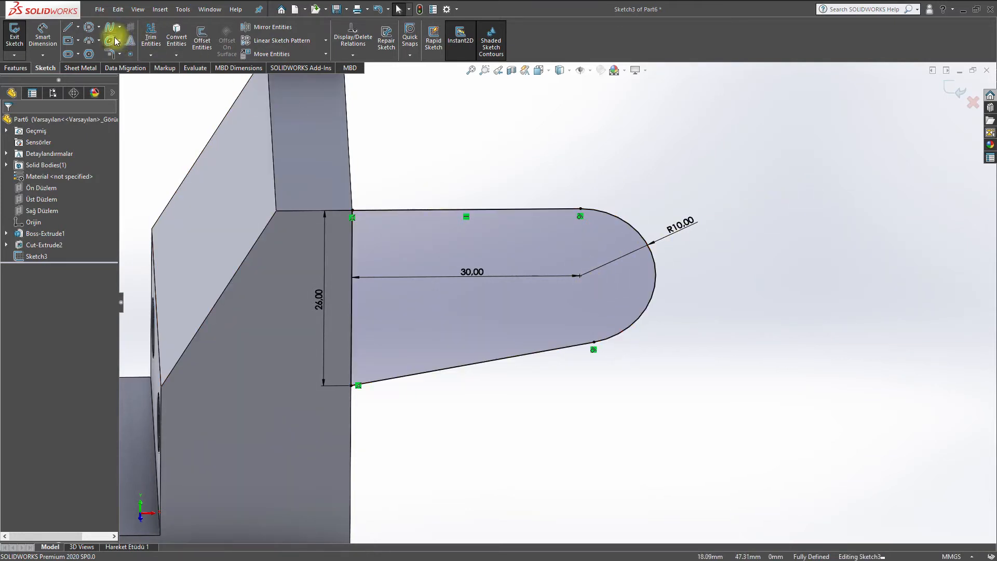
click(89, 26)
click(579, 276)
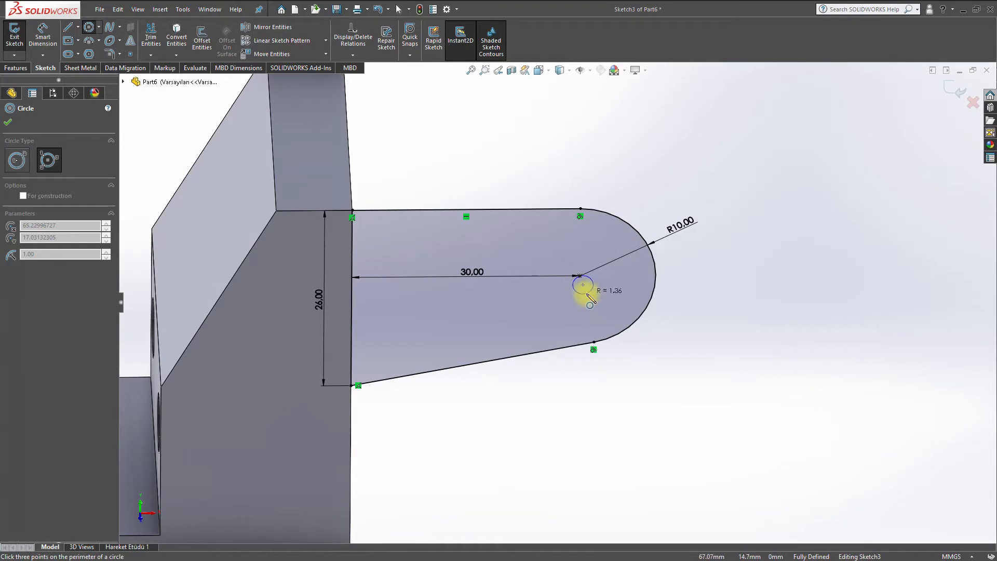
key(Escape)
- Draw a centre-based circle of about 3.7 mm radius centred on the end arc's centre
click(99, 27)
click(118, 39)
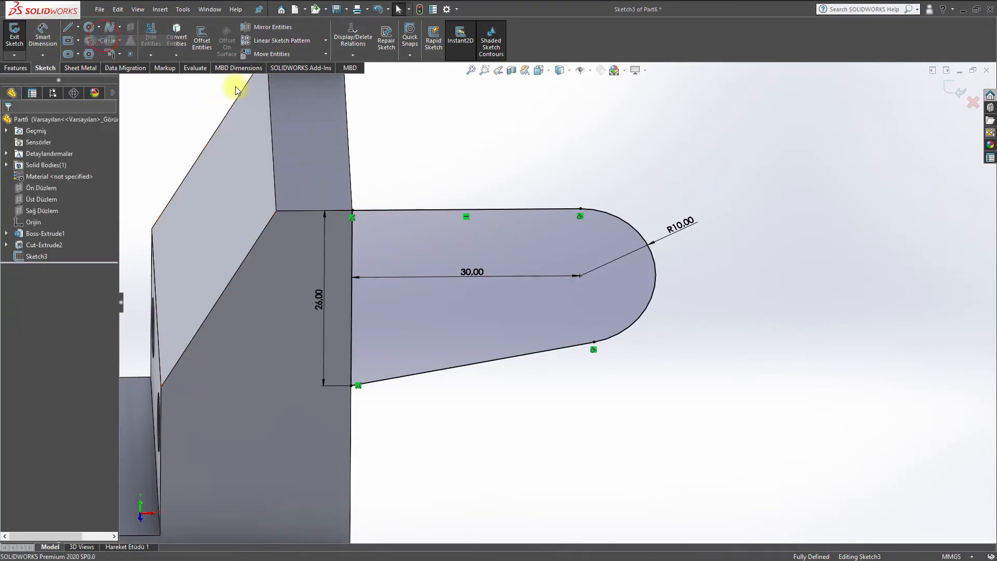
click(579, 277)
click(600, 295)
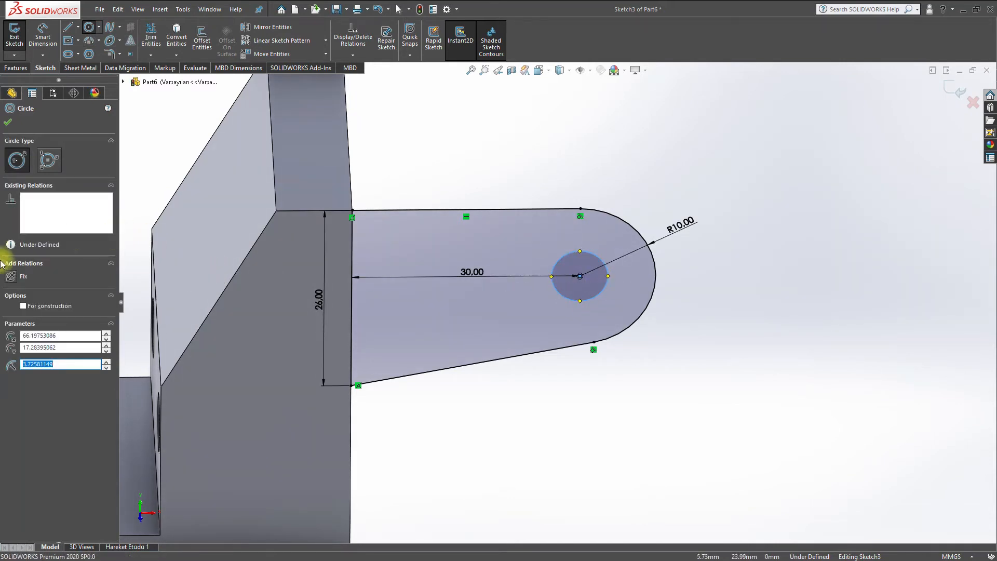
- Set the diameter of the circle at the end arc's centre to 10 mm
key(Escape)
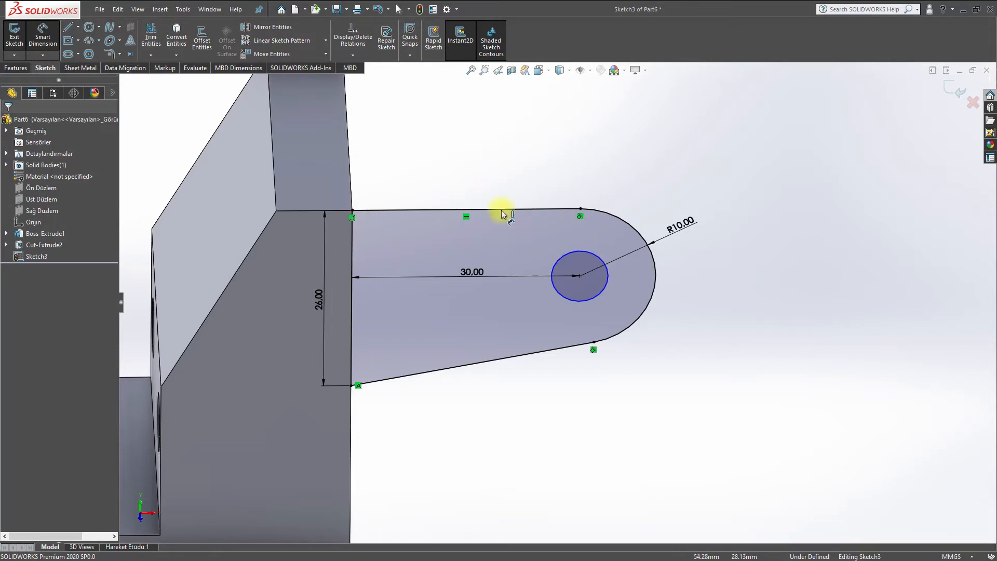
click(598, 258)
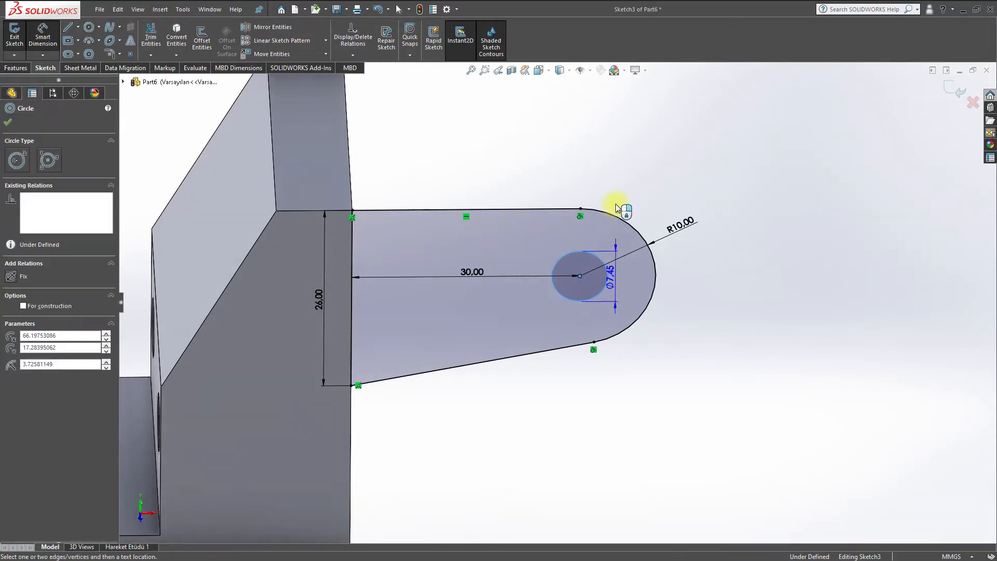
click(621, 184)
text(10)
key(Return)
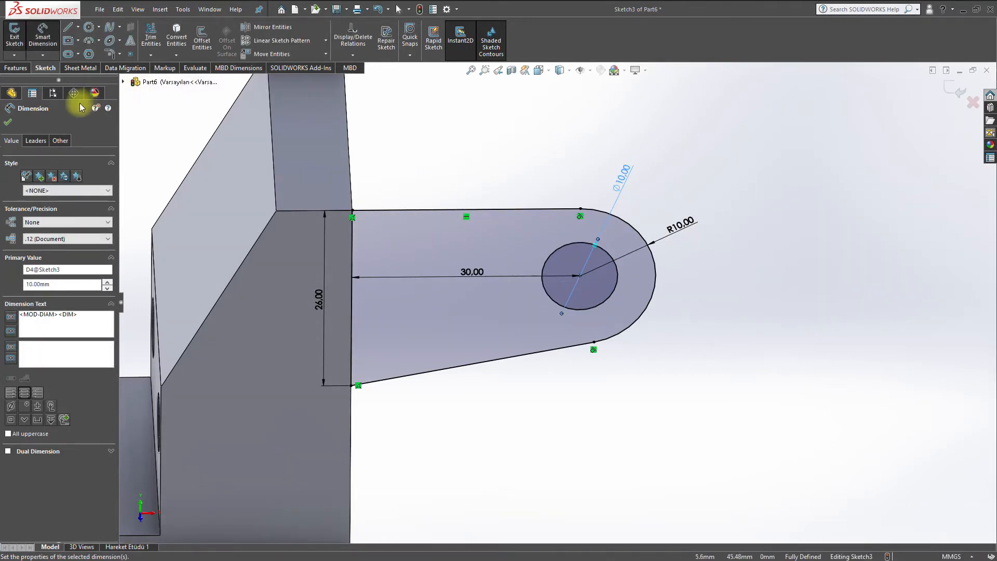
- Set up a blind Boss-Extrude of the lug sketch, starting at a 6 mm offset, with a depth of 10 mm
click(21, 71)
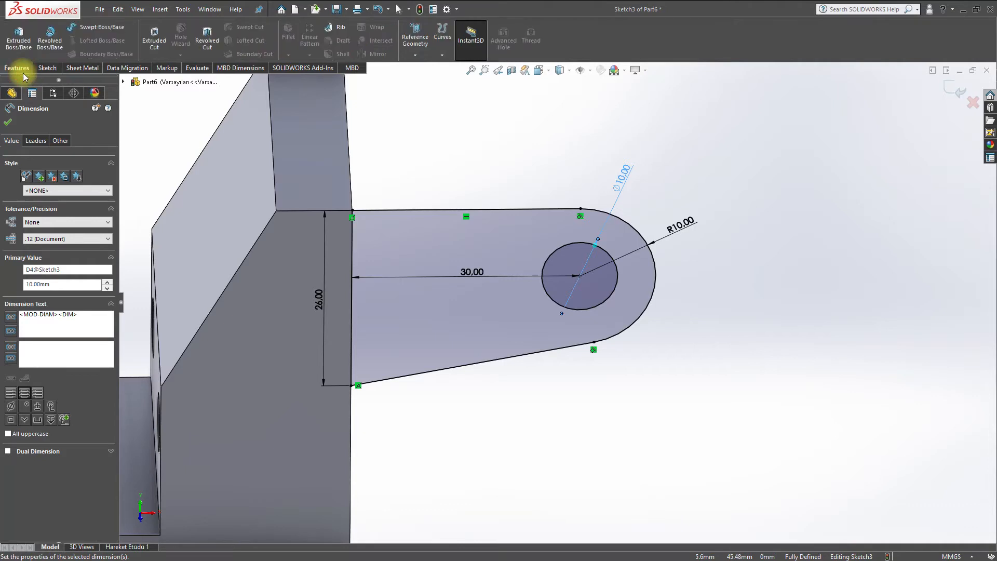
click(22, 45)
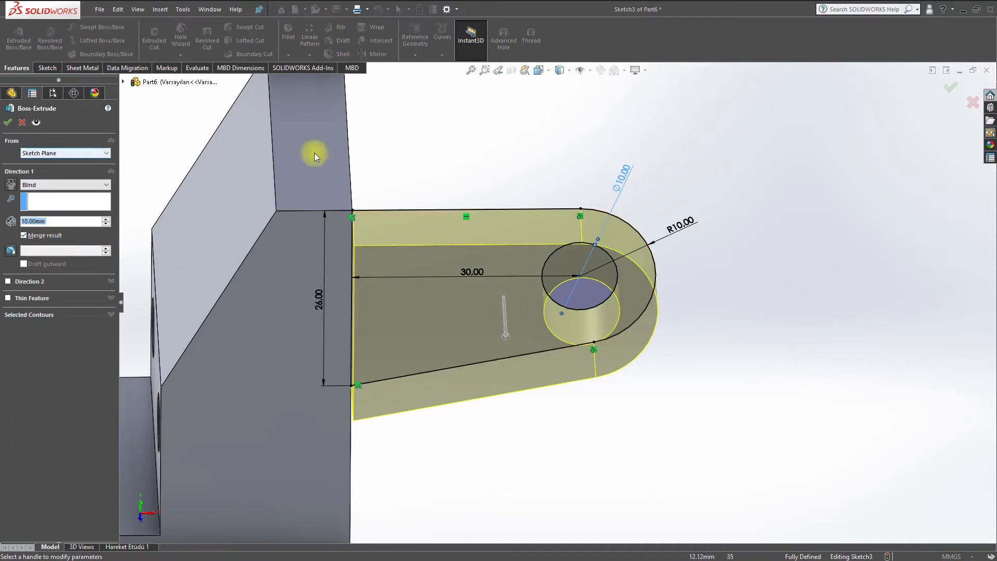
click(92, 154)
click(76, 182)
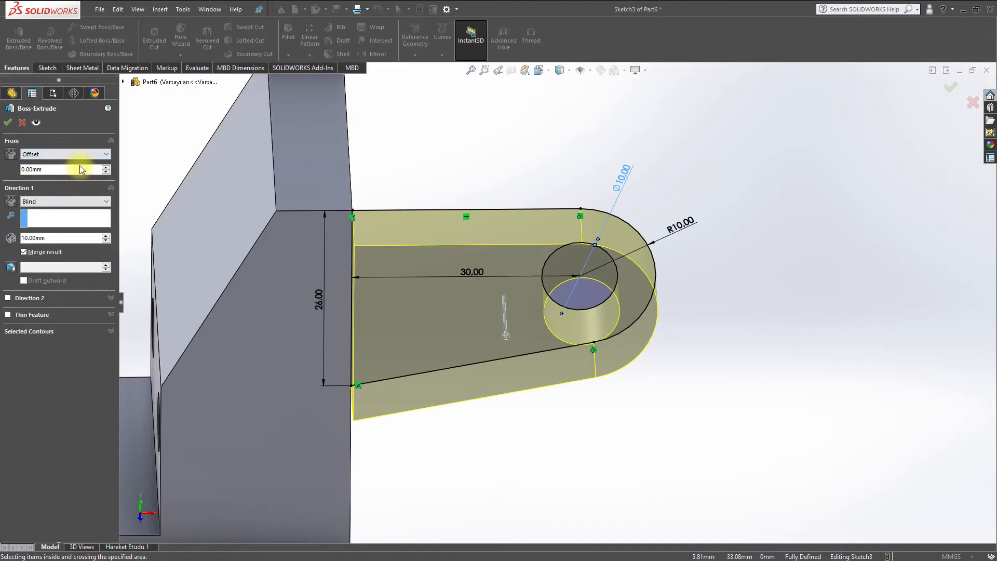
click(81, 170)
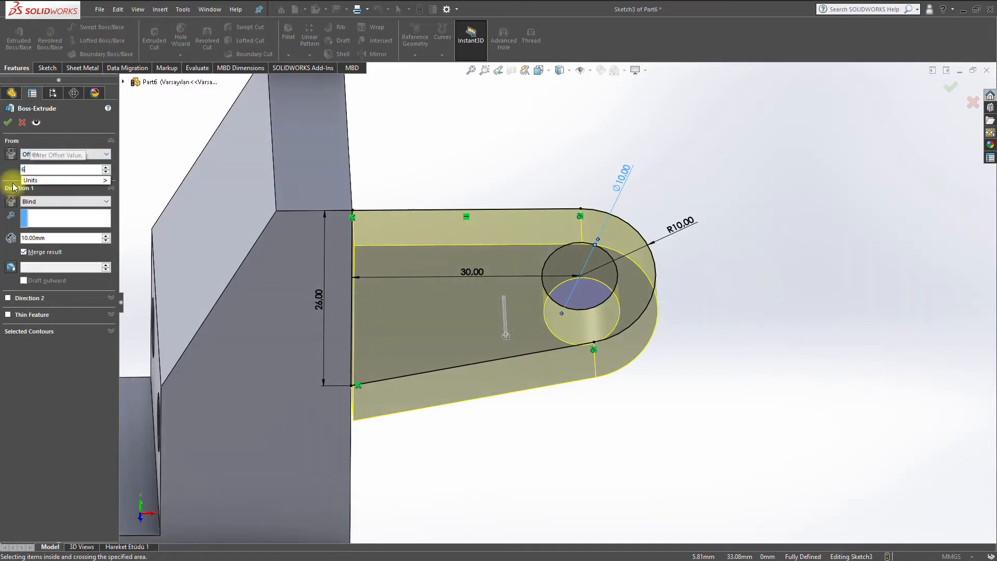
text(6)
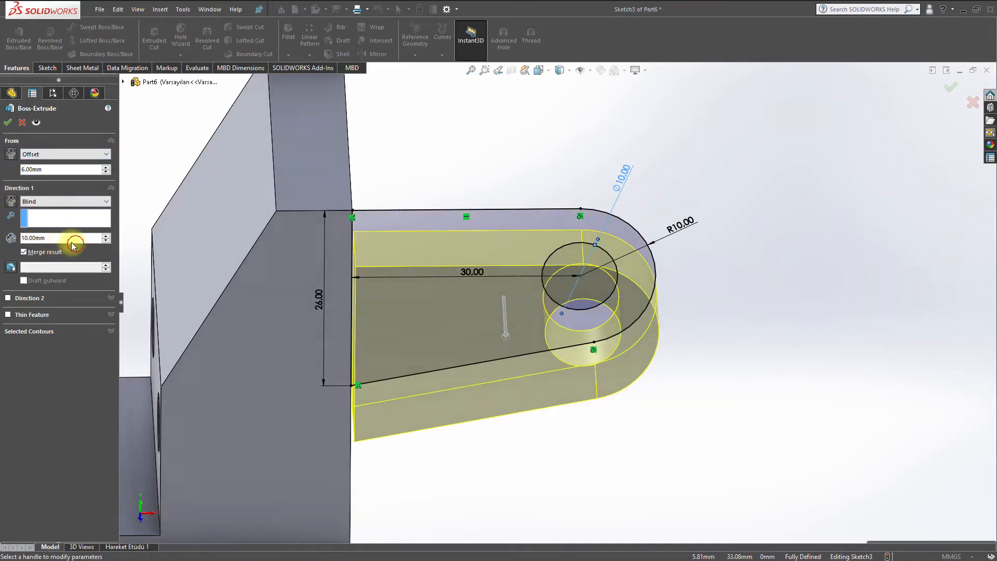
click(61, 239)
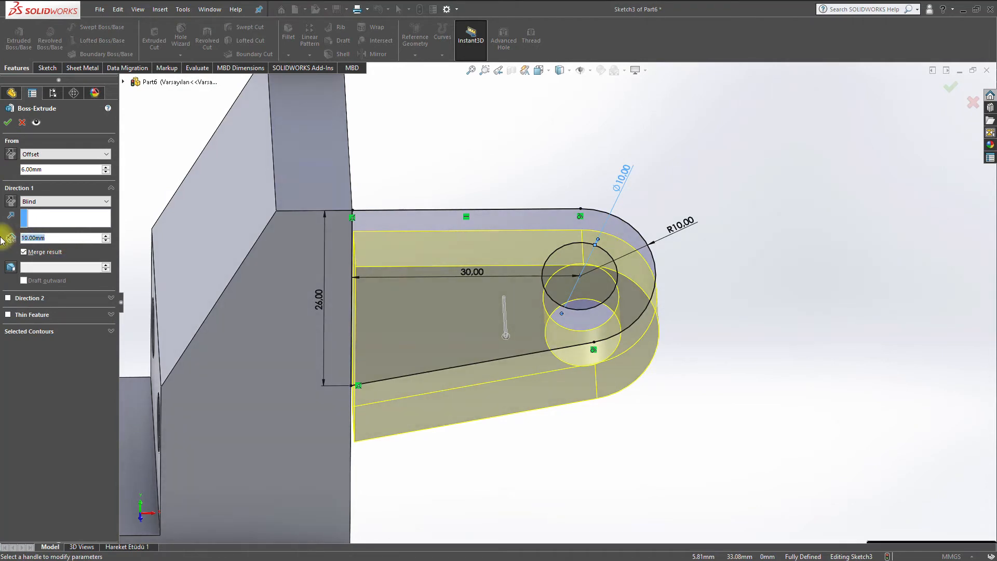
text(1)
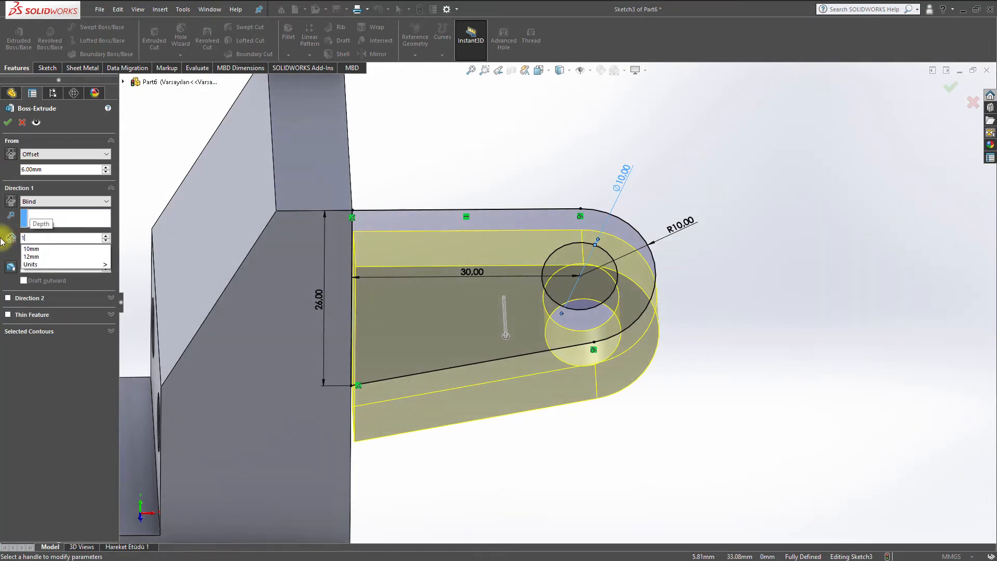
text(0)
key(Return)
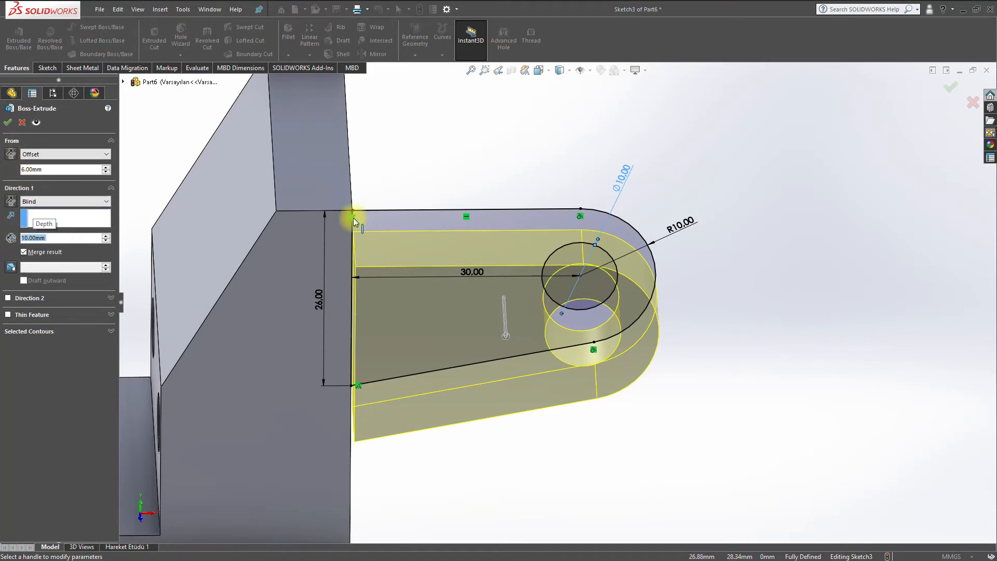
- Reverse both the start offset and the extrusion direction so the lug runs into the block's width, and accept the extrusion
middle_drag(468, 303, 437, 342)
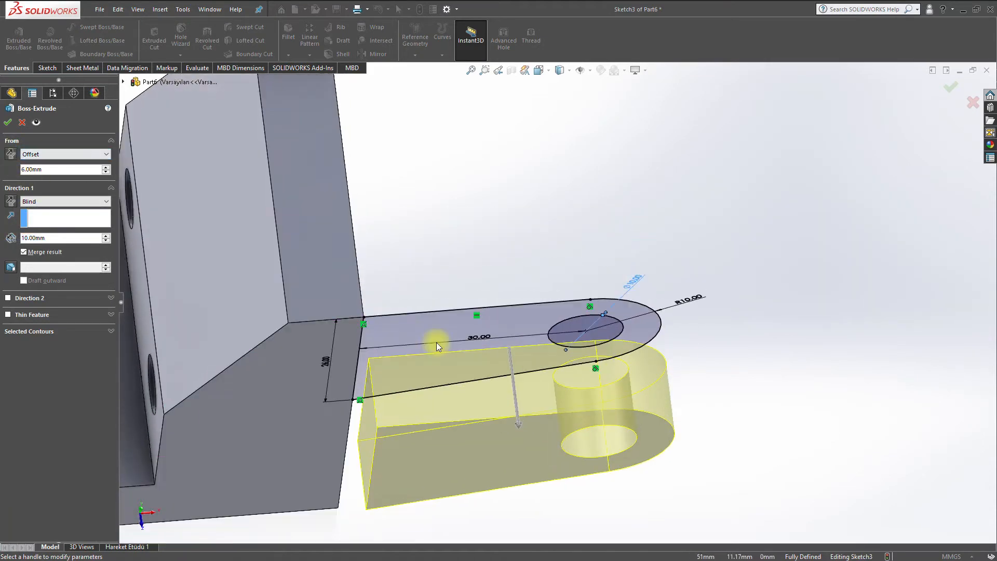
click(11, 154)
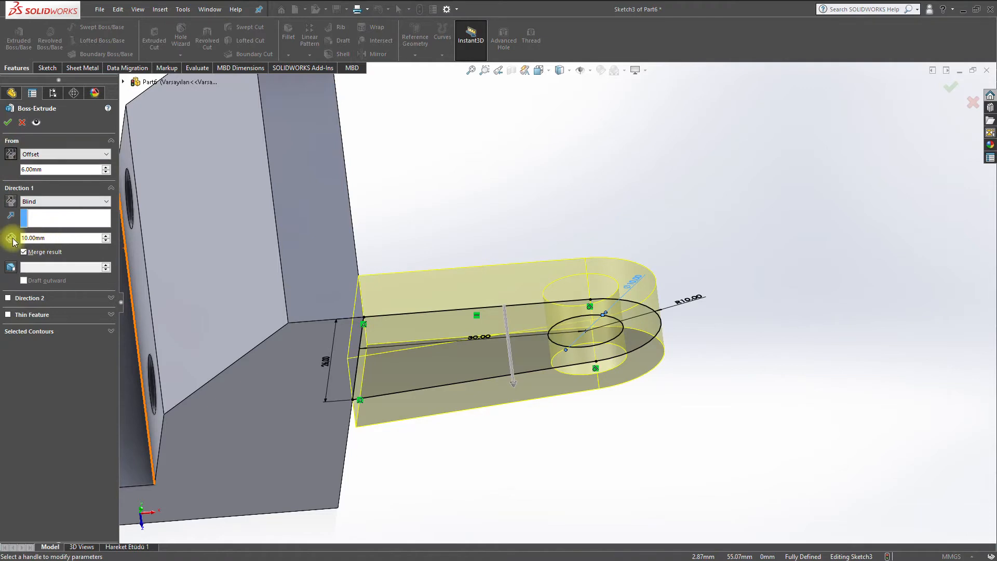
click(12, 202)
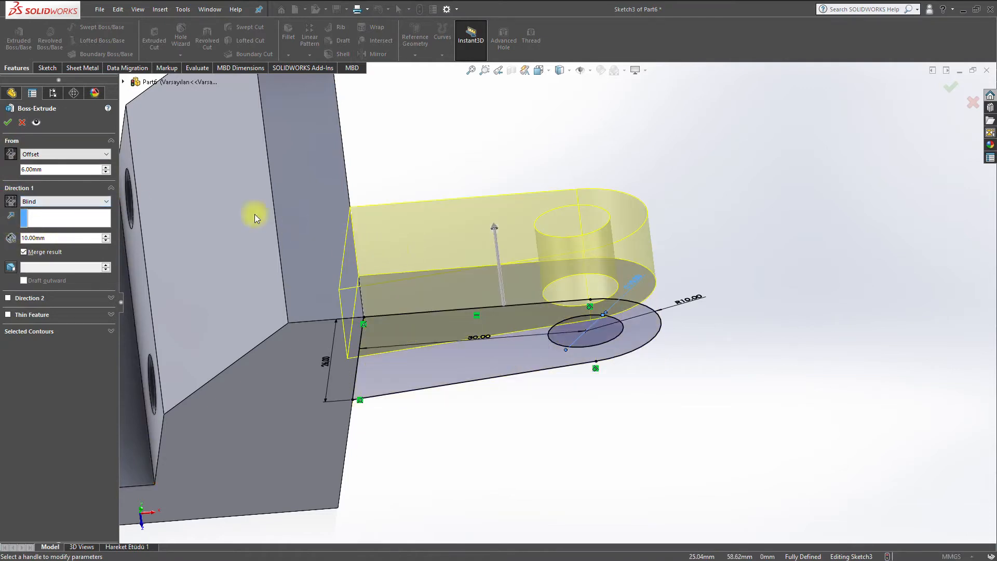
click(8, 124)
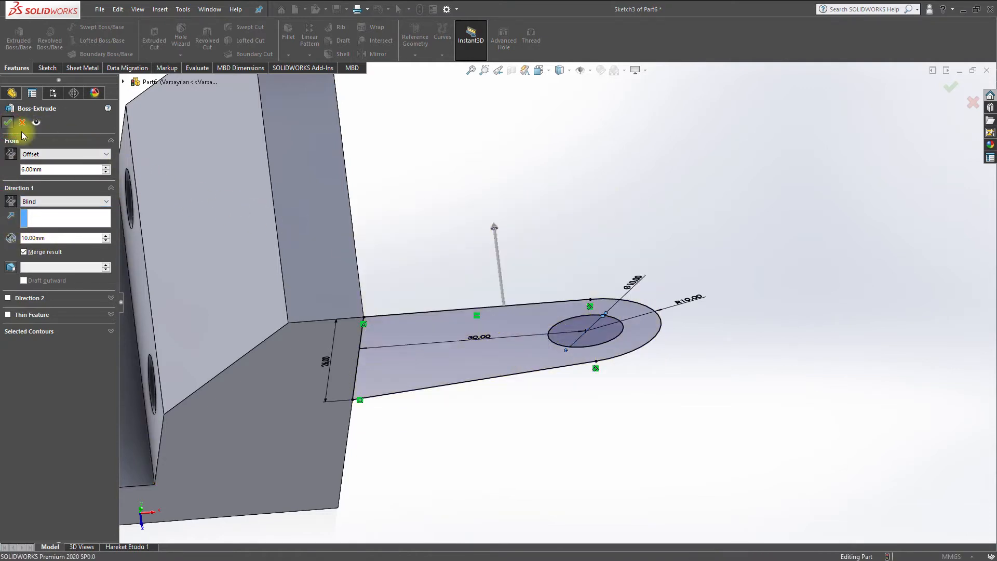
mouse_move(669, 314)
middle_down()
mouse_move(630, 260)
mouse_move(696, 267)
middle_up()
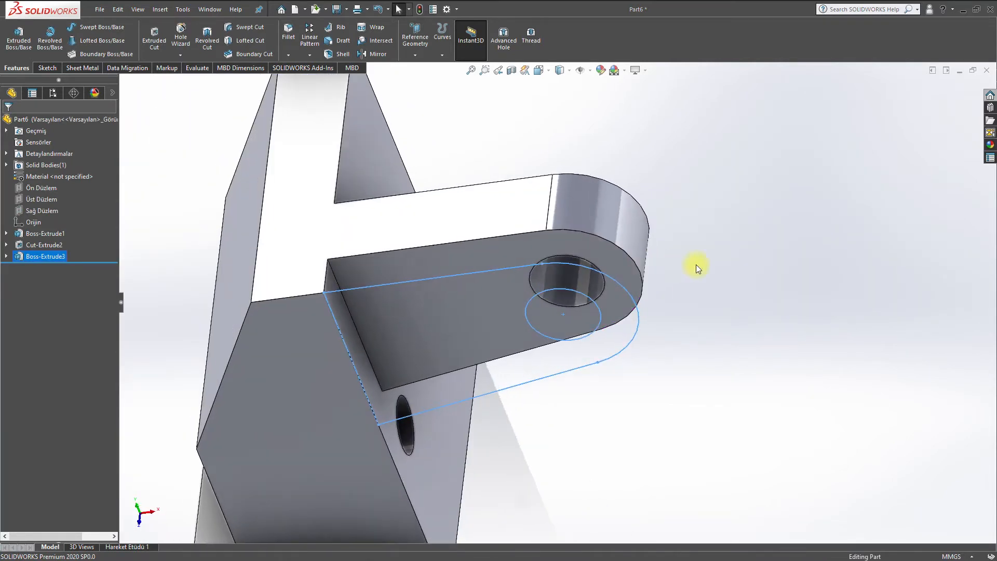
click(734, 258)
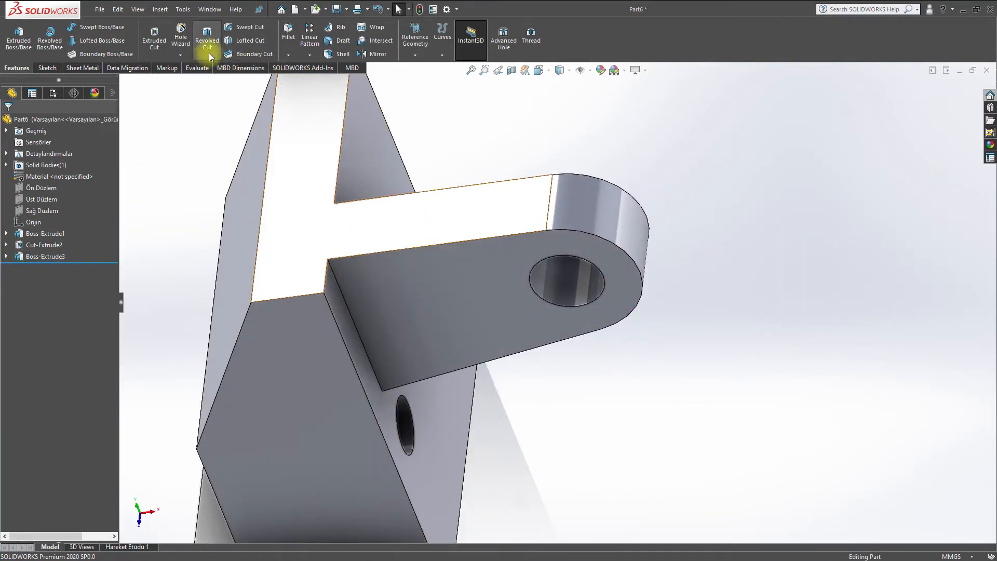
- Set up a Linear Pattern along the block's upper back edge, 2 instances spaced 23 mm, with the lug's side face as second direction
click(316, 45)
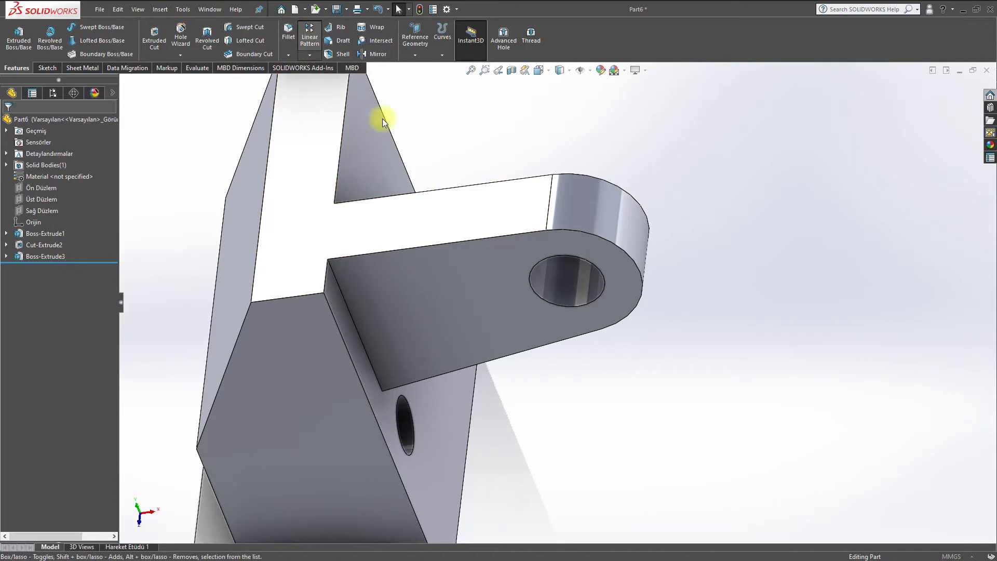
click(337, 184)
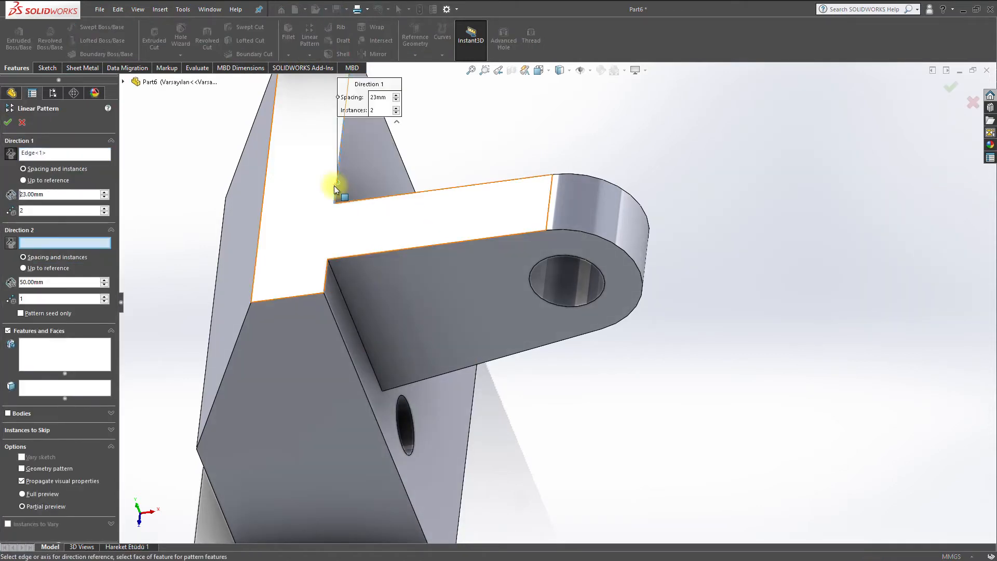
click(511, 285)
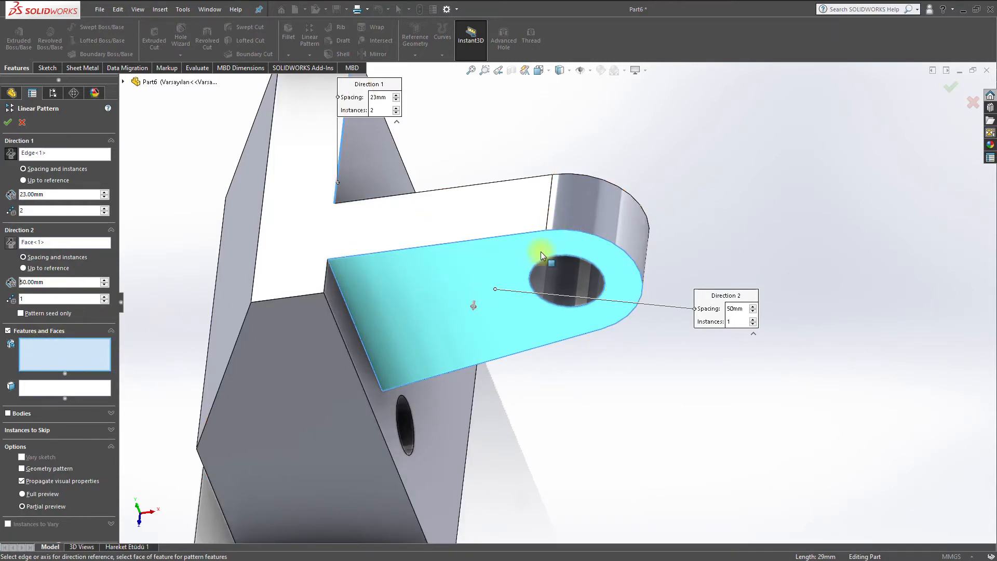
drag(62, 195, 5, 196)
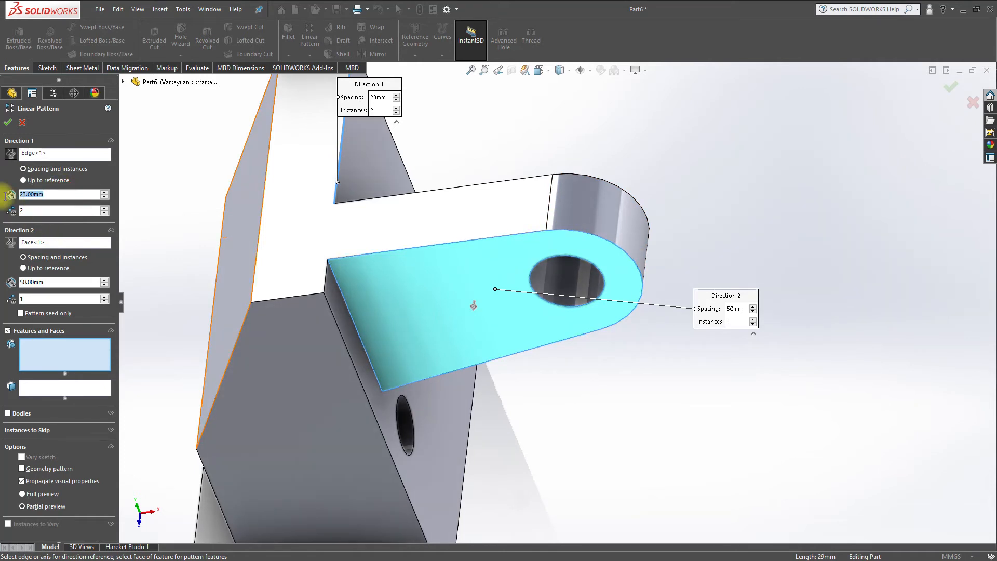
text(23)
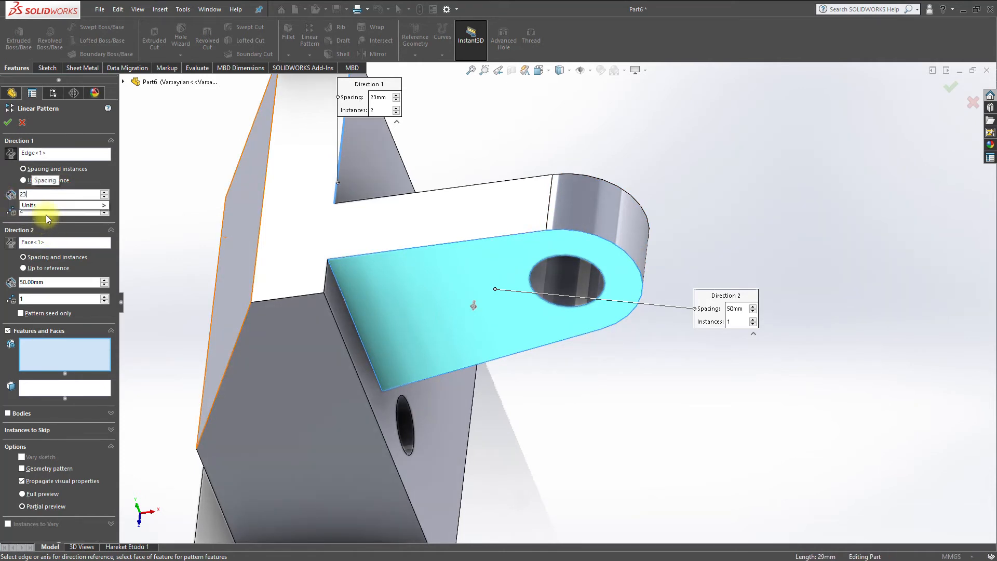
click(170, 180)
click(40, 211)
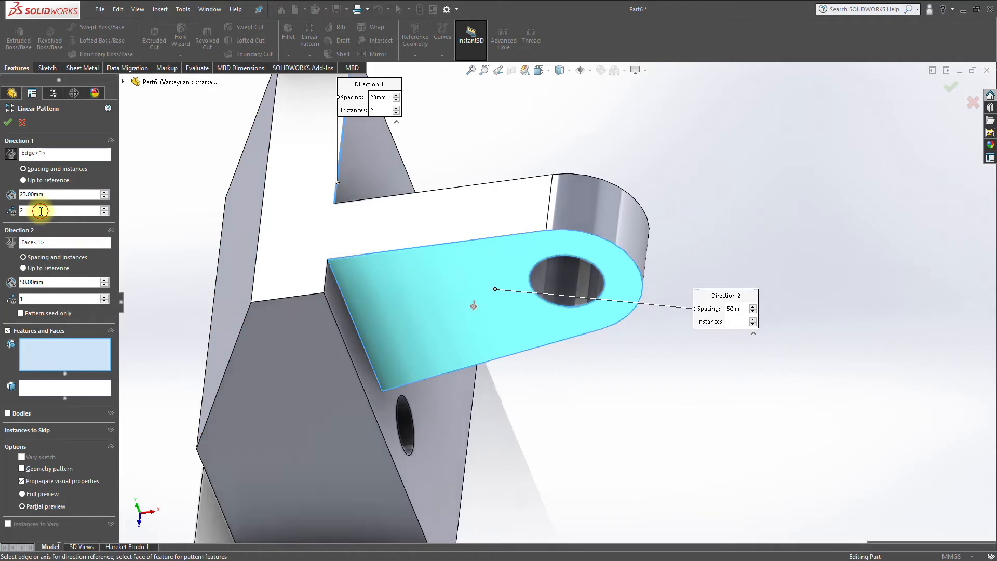
- Choose the lug extrusion as the feature to pattern and create the pattern, accepting the parallel directions
click(599, 212)
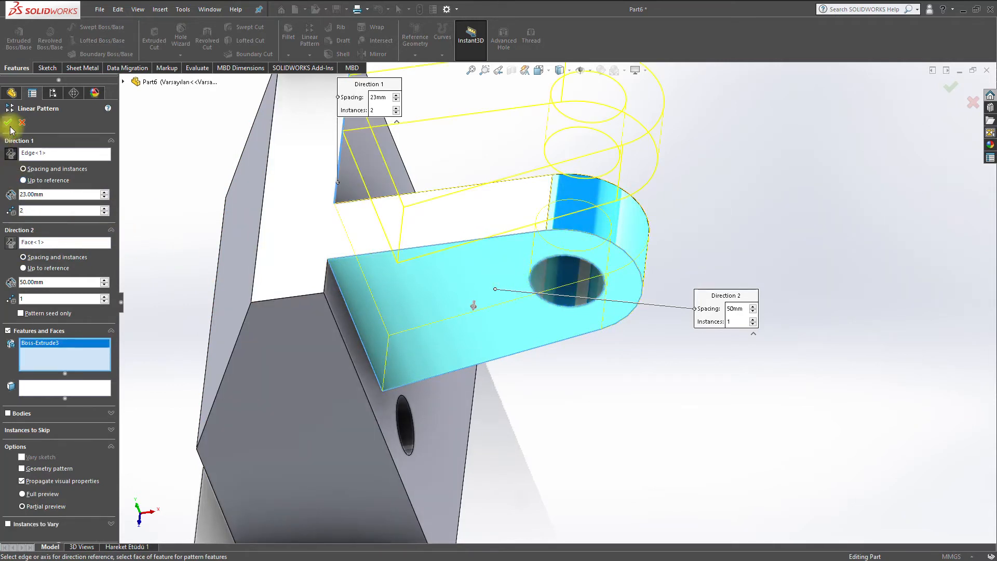
click(9, 124)
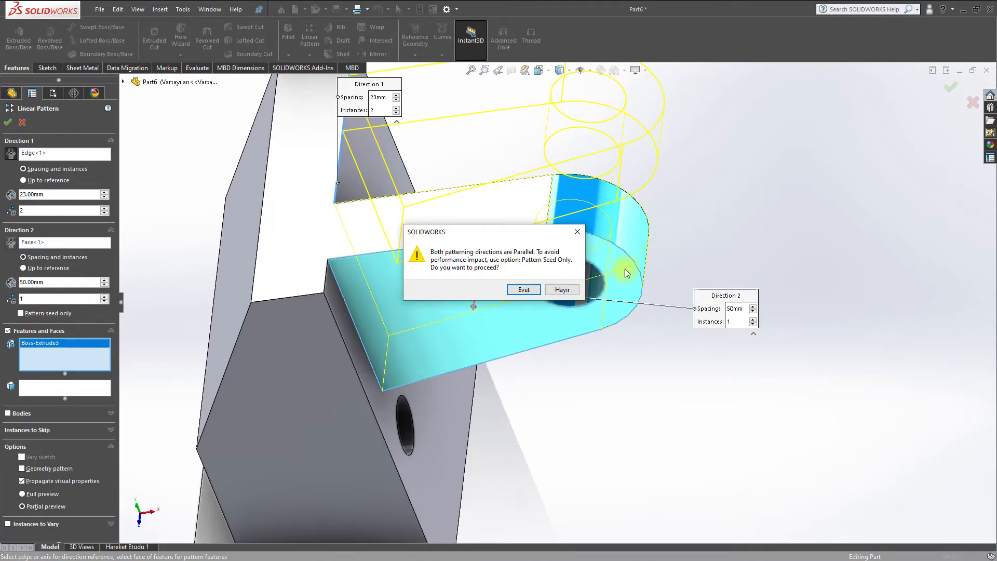
click(530, 292)
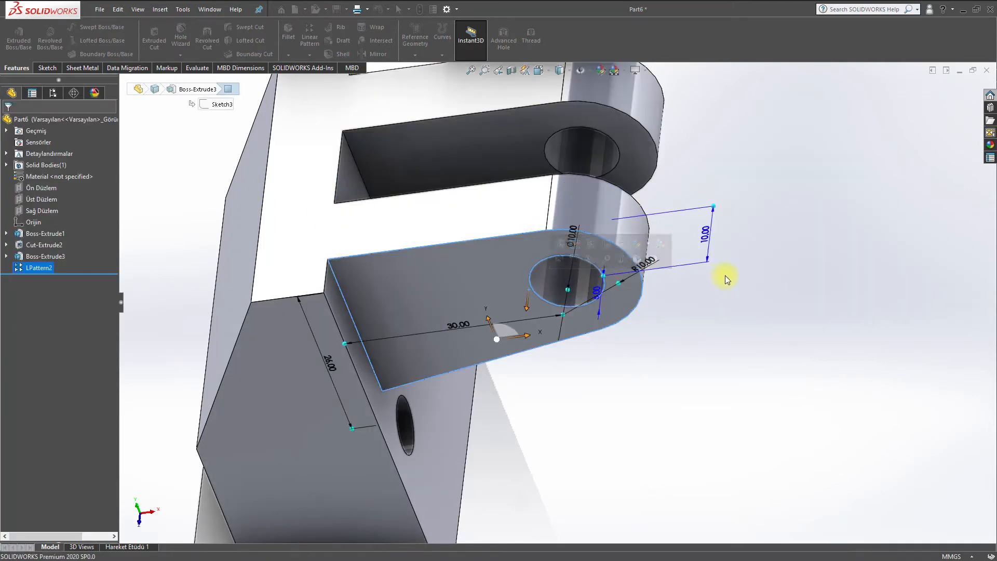
click(815, 288)
- Start a new sketch on the block's large stepped side face, viewed head-on
middle_drag(364, 270, 387, 263)
scroll(519, 290, up, 5)
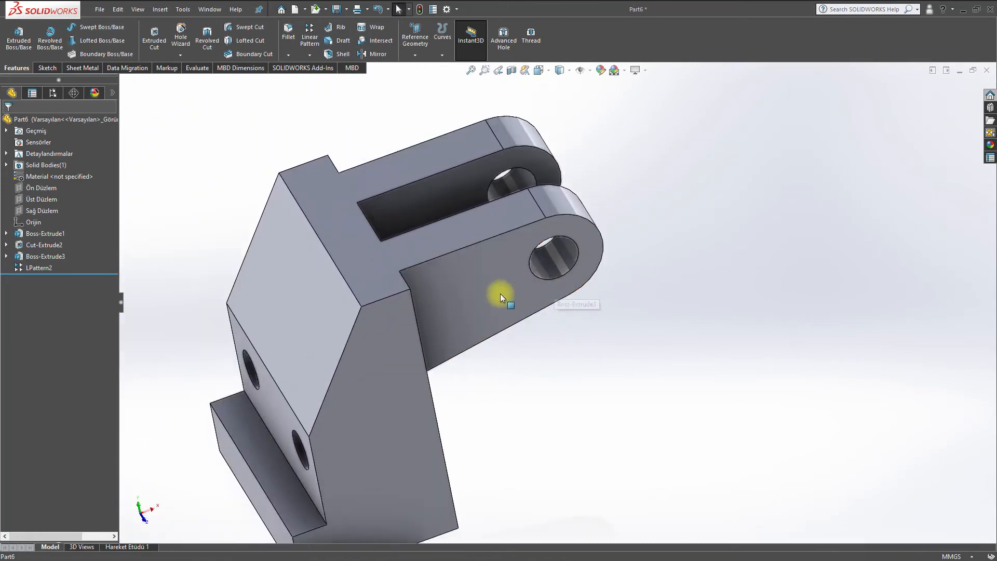
middle_drag(486, 341, 398, 355)
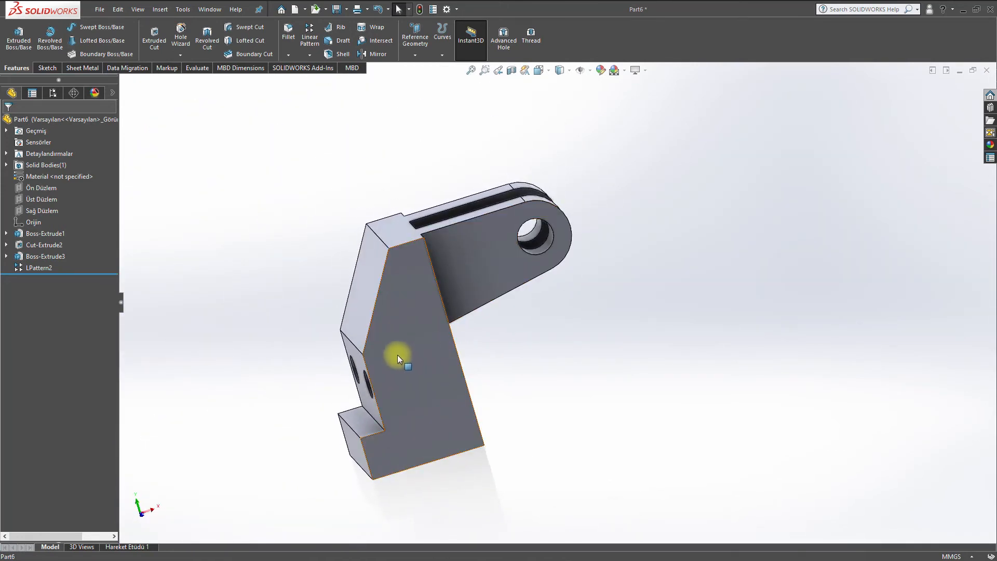
key(space)
click(395, 356)
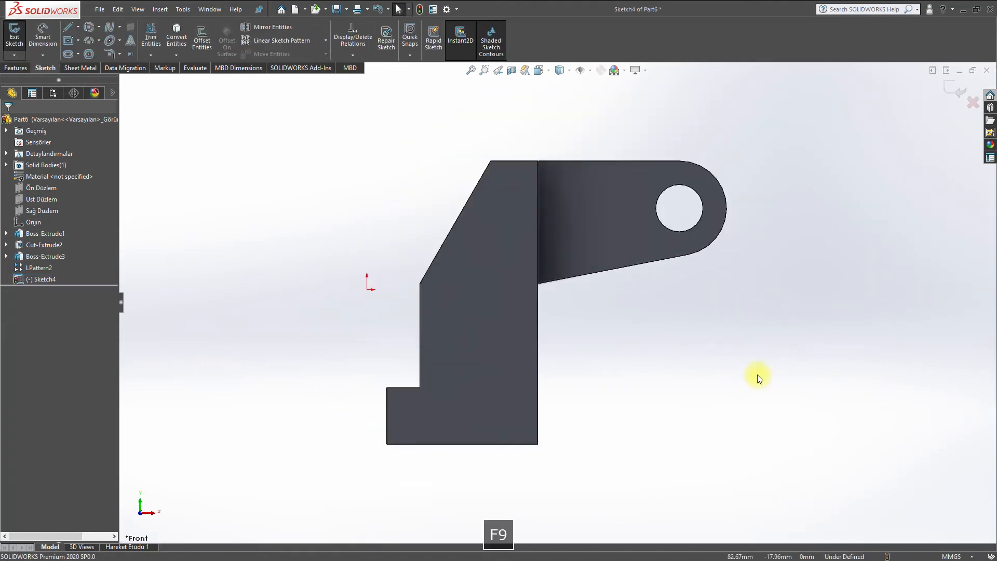
key(space)
click(457, 366)
click(497, 280)
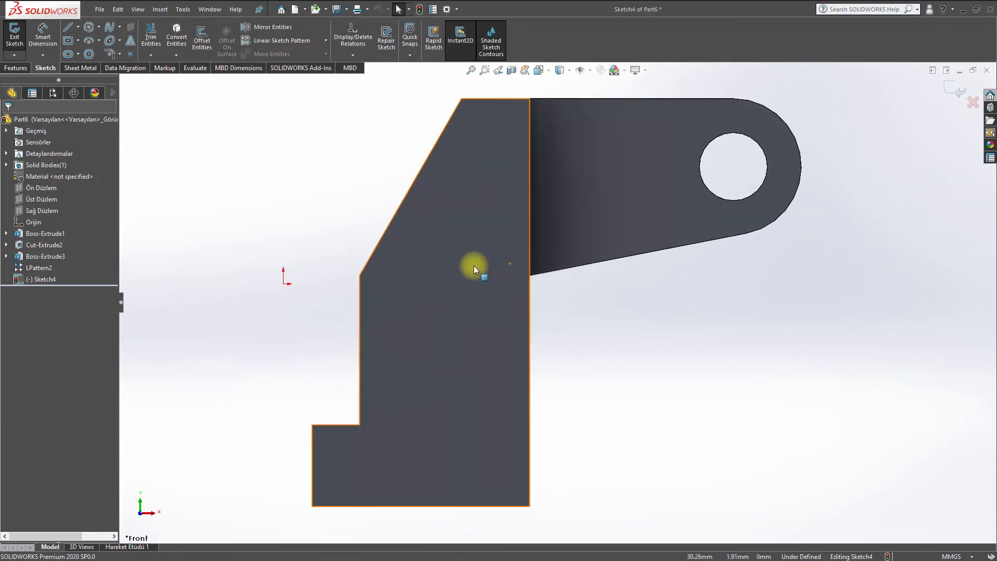
- Draw a centre-based circle of about 6.2 mm radius in the empty area beside the block's sloped edge, above the origin
click(100, 28)
click(106, 41)
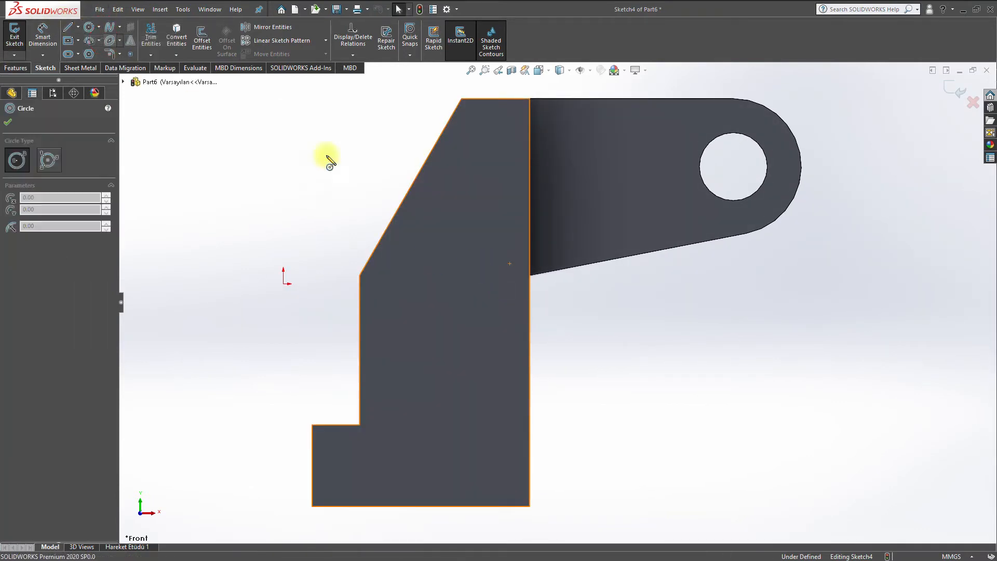
click(256, 105)
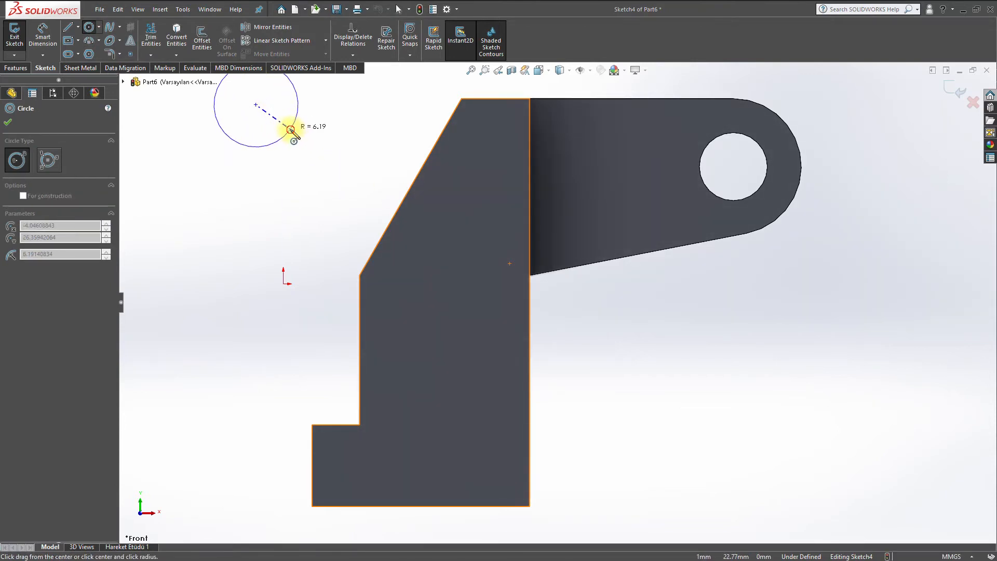
click(256, 146)
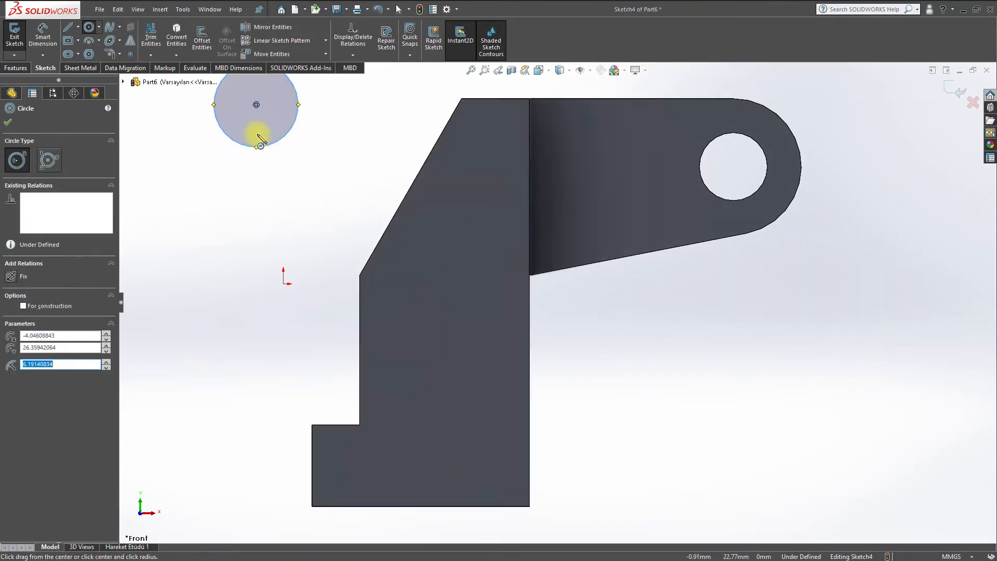
- Set the diameter of the circle beside the block's sloped edge to 20 mm
click(46, 36)
click(284, 142)
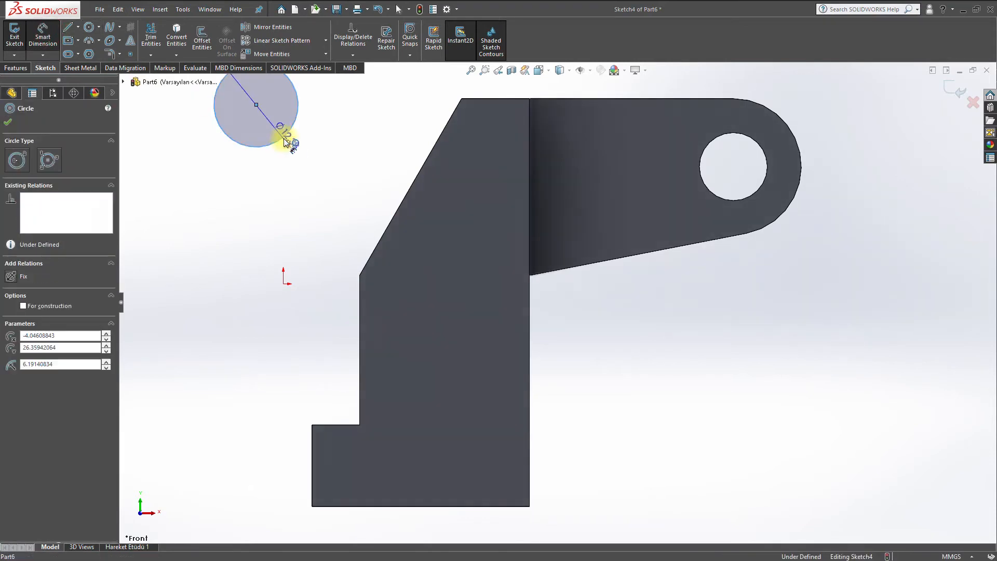
click(289, 166)
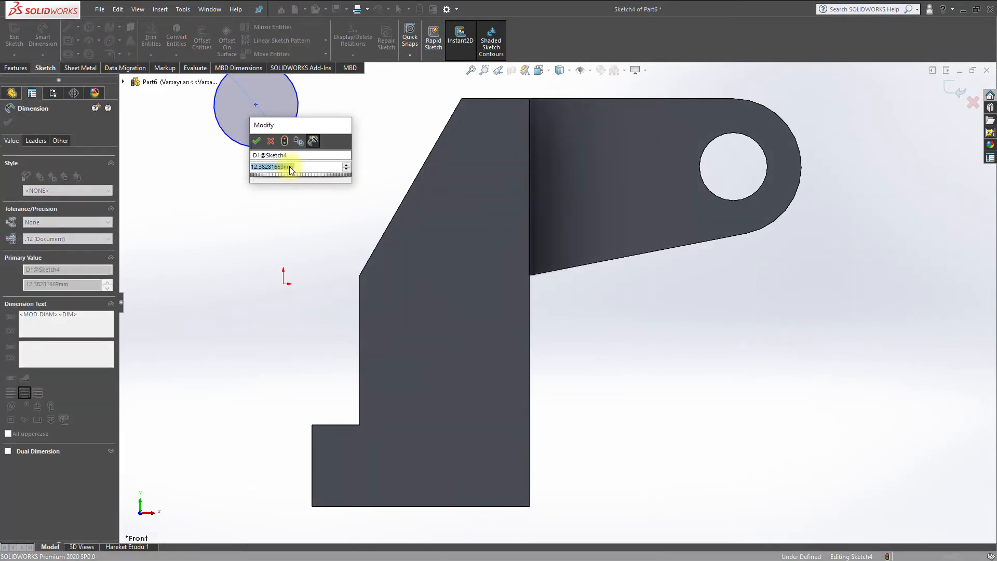
text(20)
key(Return)
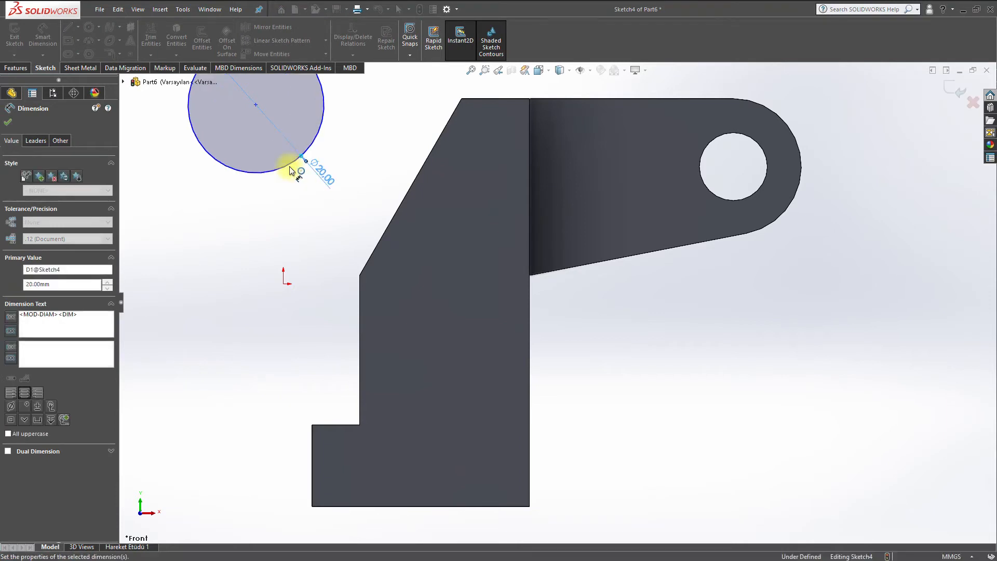
- Dimension the distance from the circle's centre to the block's sloped edge at 30 mm
key(f)
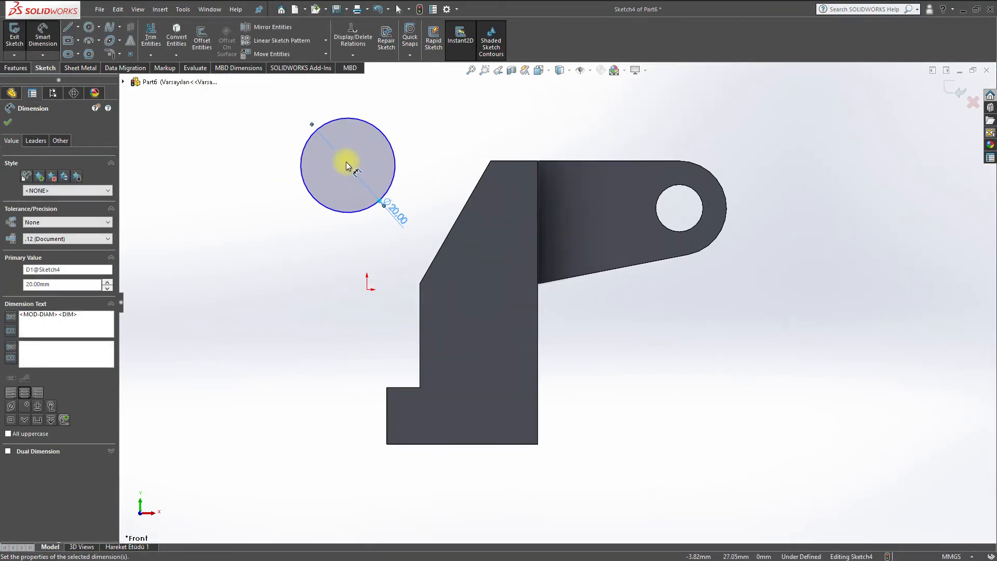
click(349, 166)
click(464, 213)
click(420, 209)
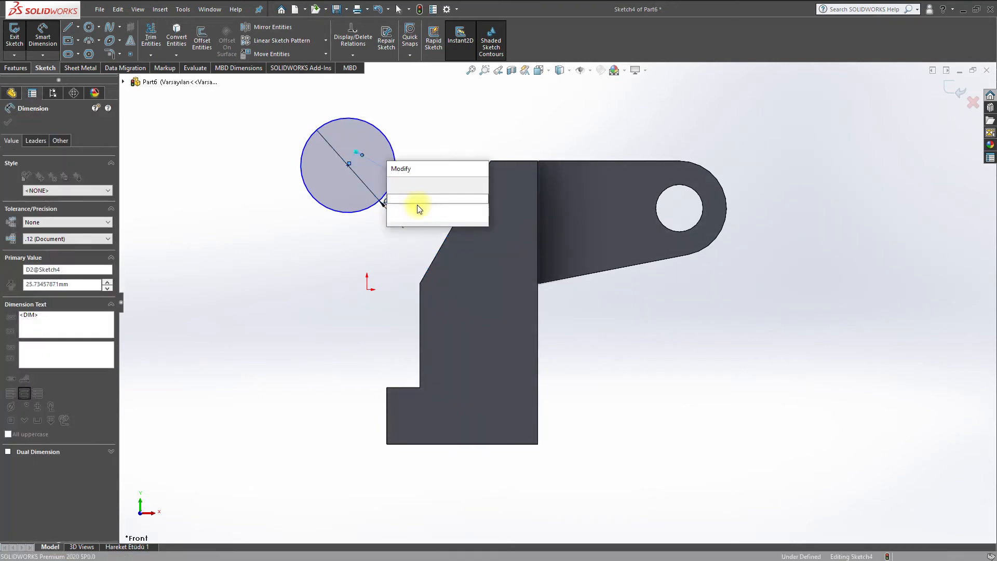
text(30)
key(Return)
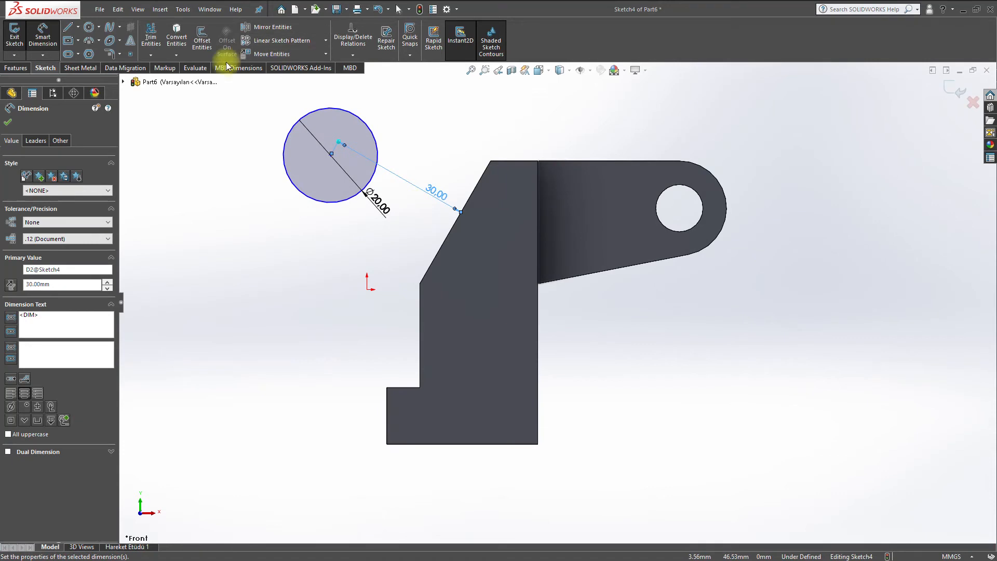
- Draw two lines from the upper and lower ends of the block's sloped edge, each ending tangent to the 20 mm circle
click(67, 27)
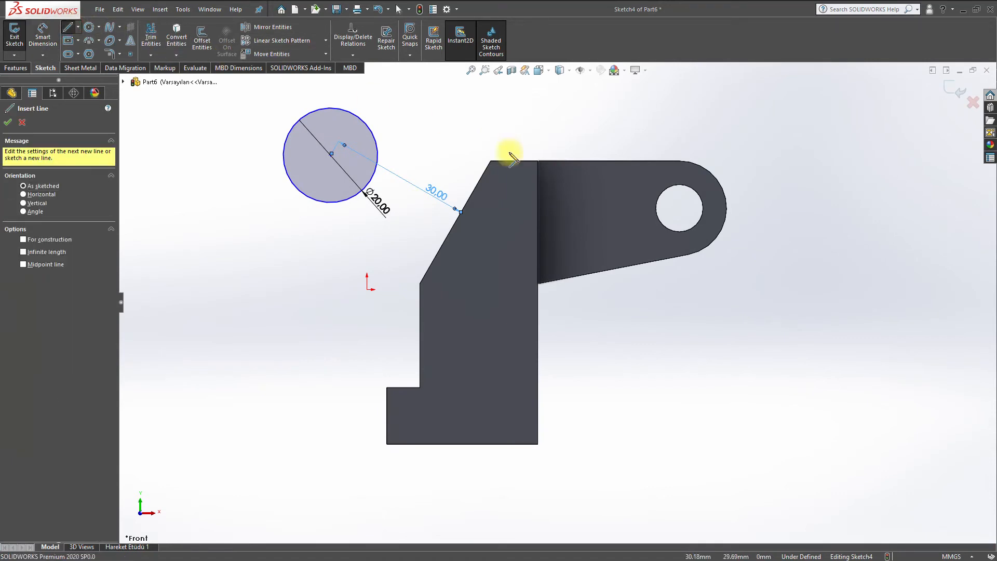
click(491, 162)
click(357, 117)
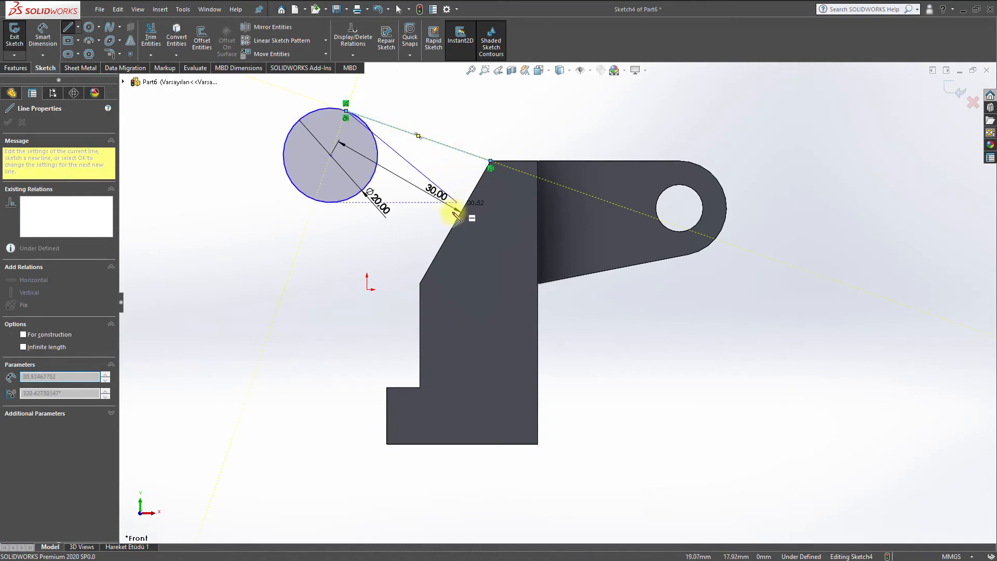
key(Escape)
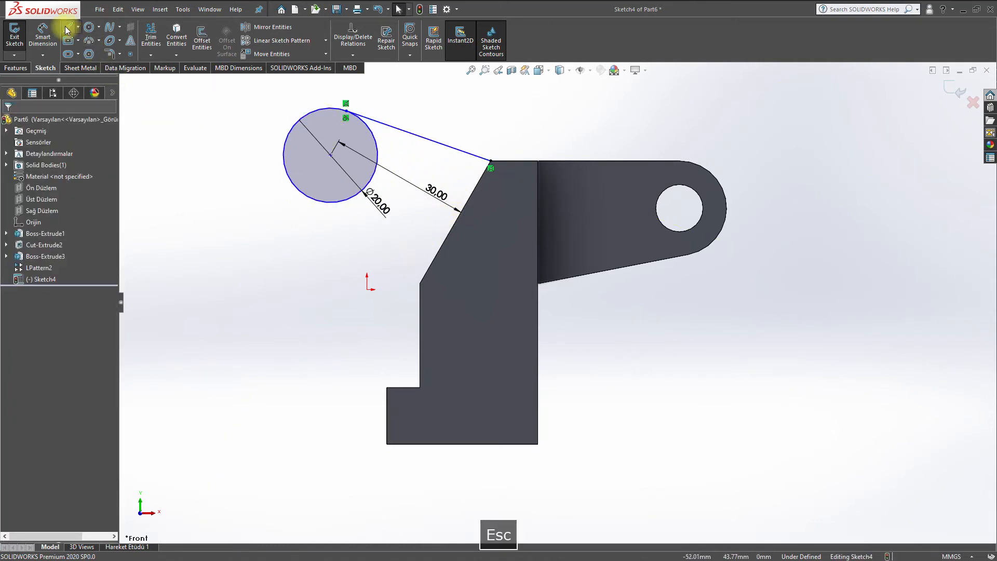
click(67, 28)
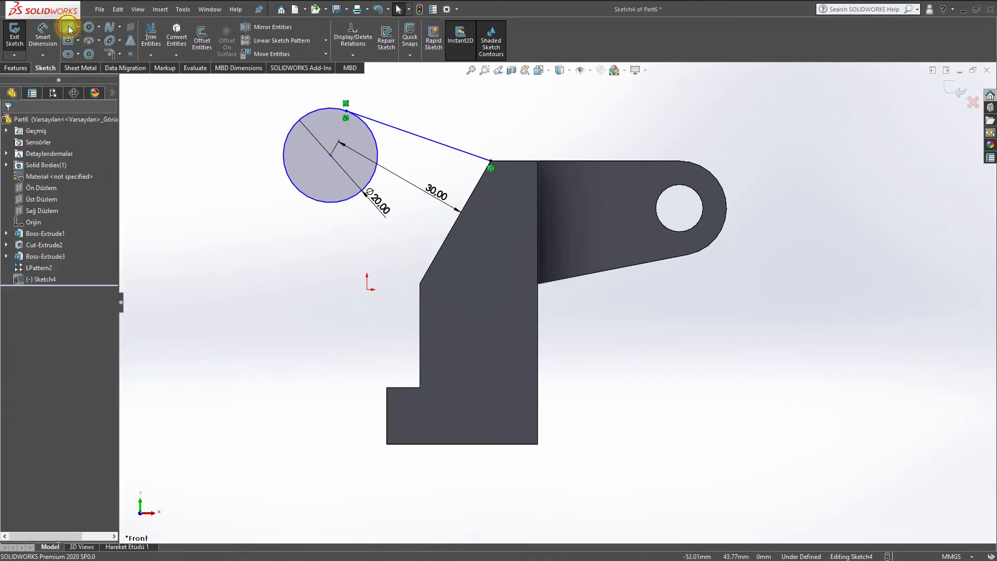
click(420, 284)
click(304, 198)
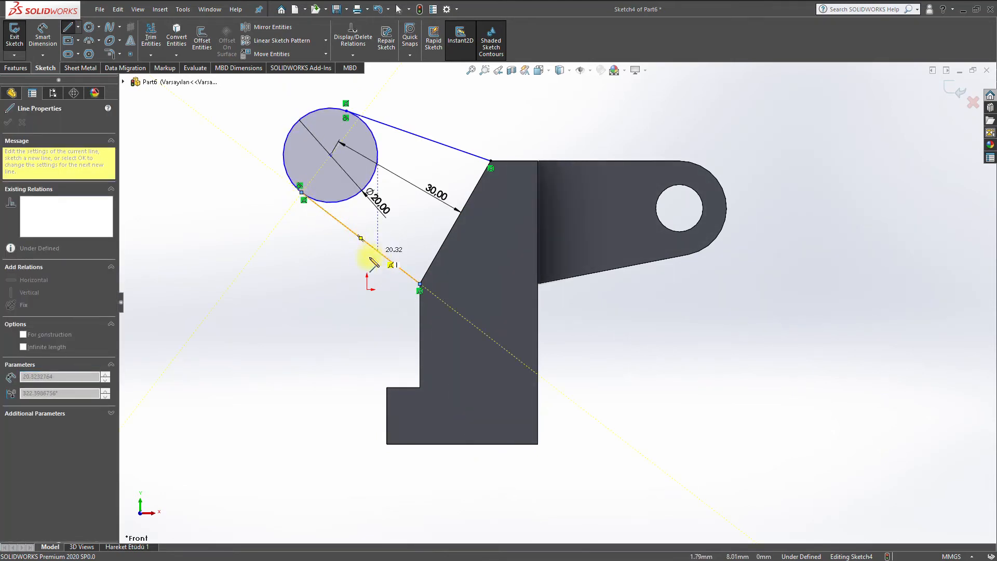
key(Escape)
click(44, 34)
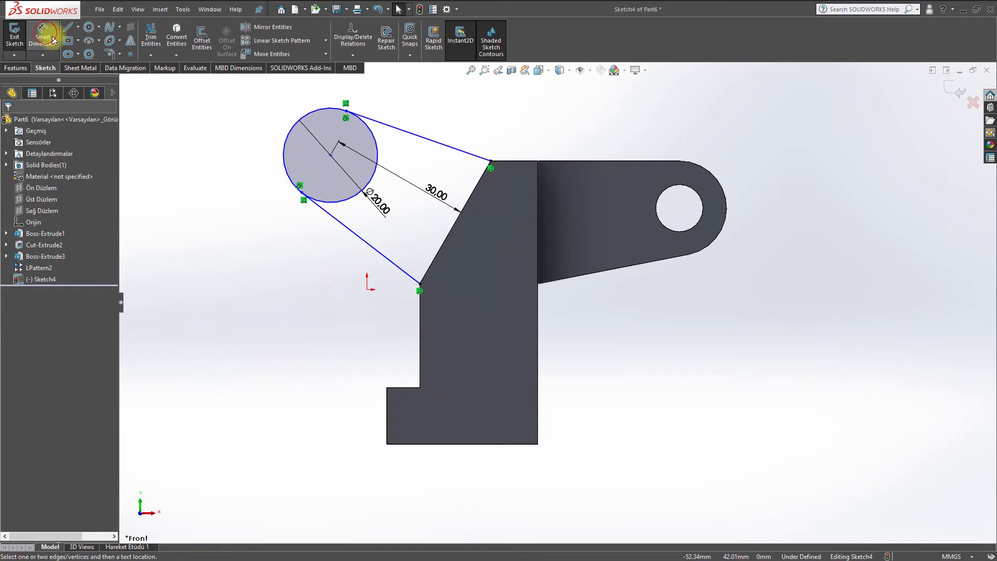
click(331, 156)
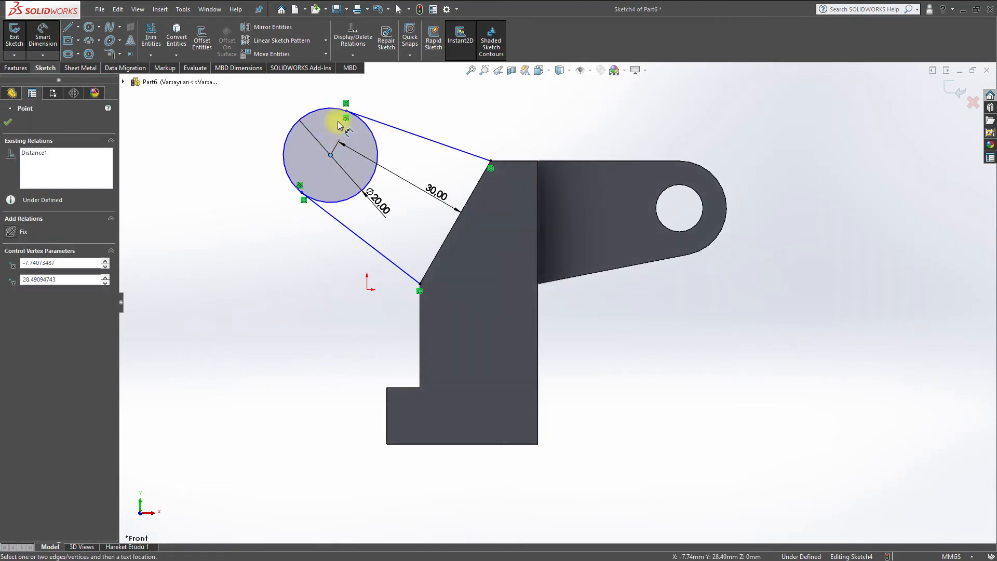
click(345, 110)
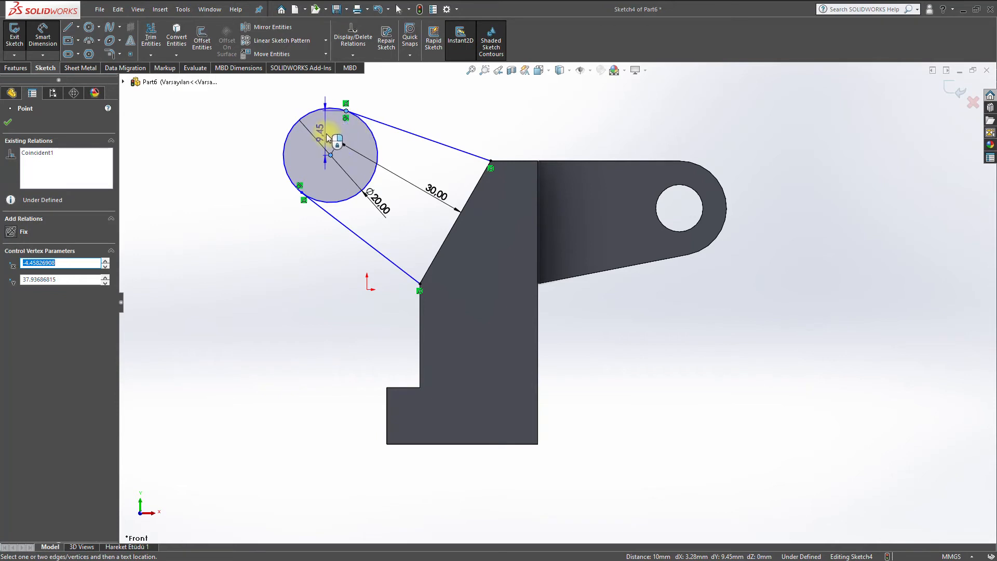
key(Escape)
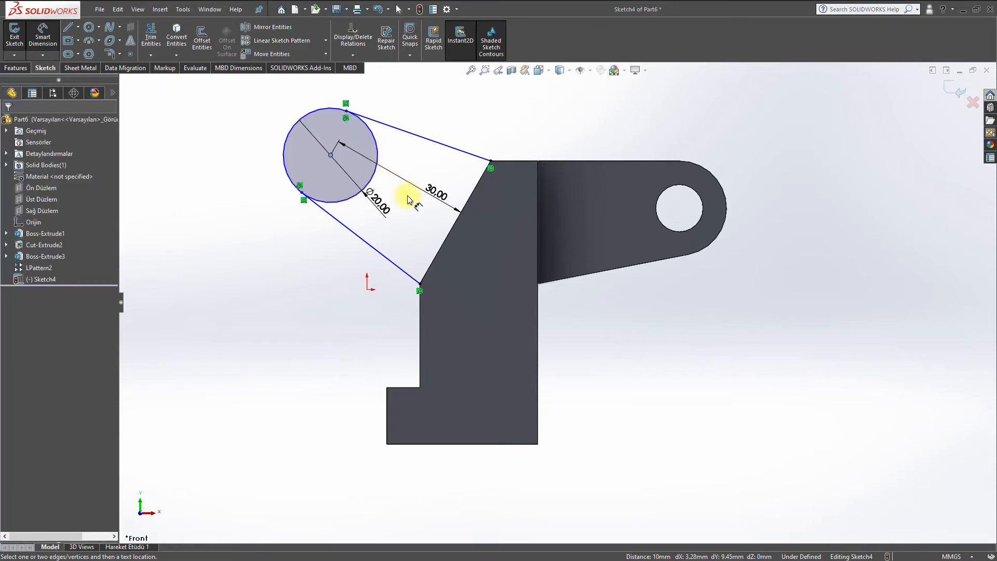
- Trim away the inner arc of the 20 mm circle between the two tangent lines to leave a rounded lug end
scroll(404, 194, down, 2)
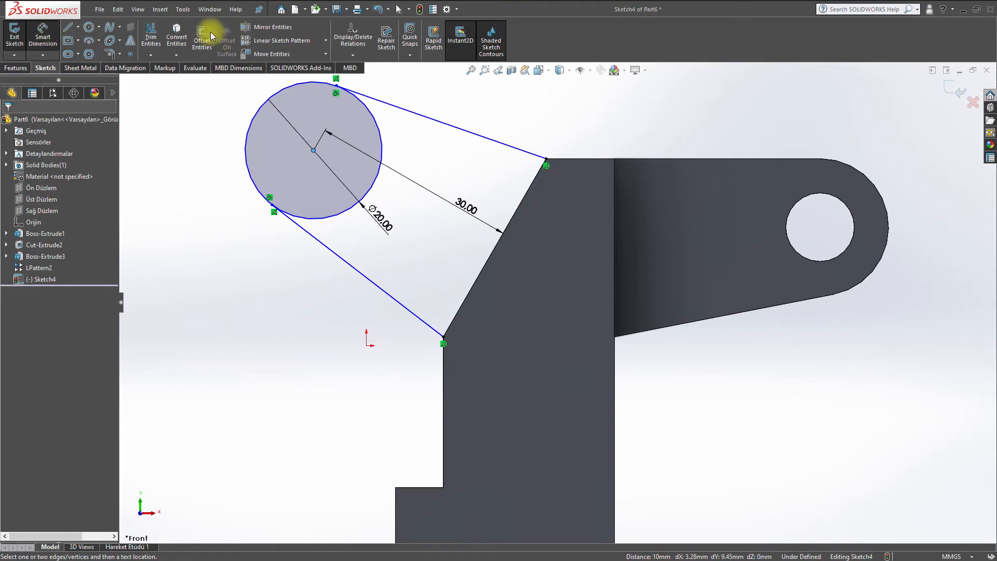
click(150, 35)
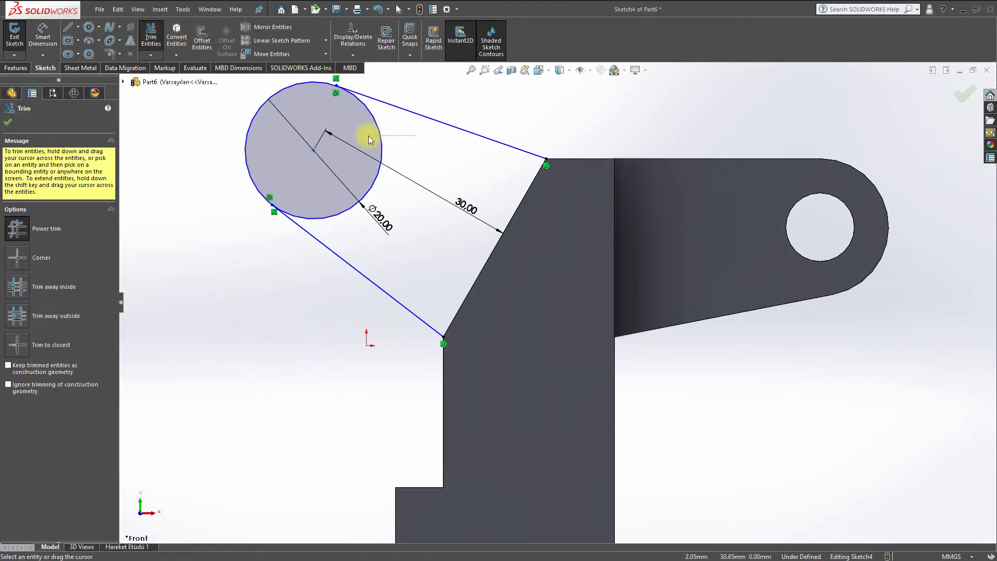
drag(363, 135, 394, 140)
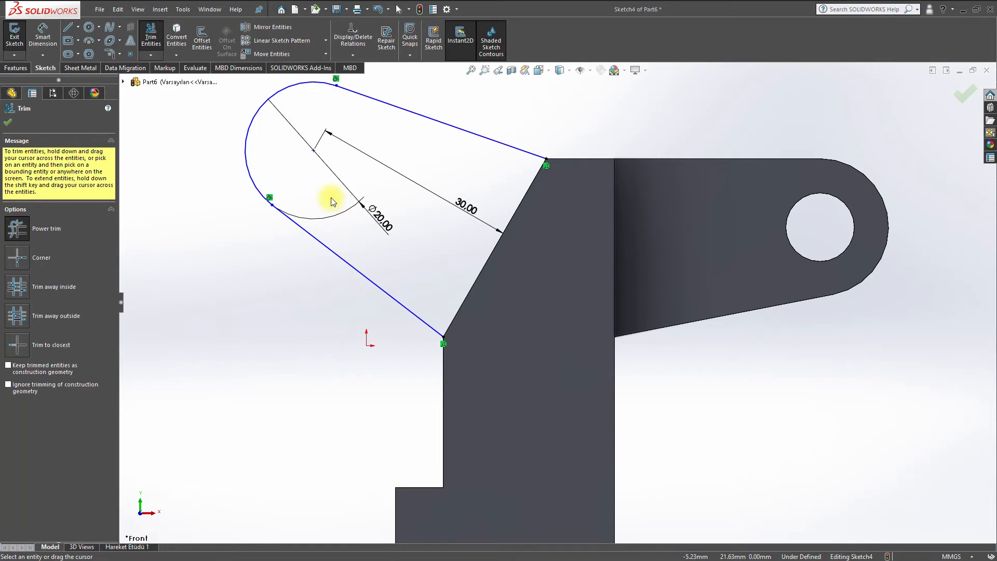
- Draw a circle of about 4.85 mm radius centred on the lug's rounded end
click(93, 28)
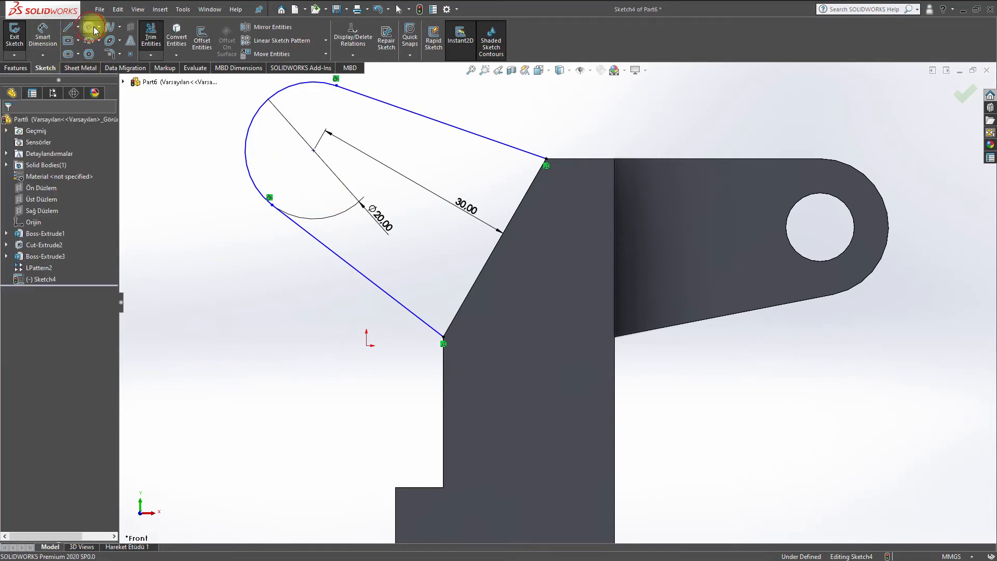
click(314, 151)
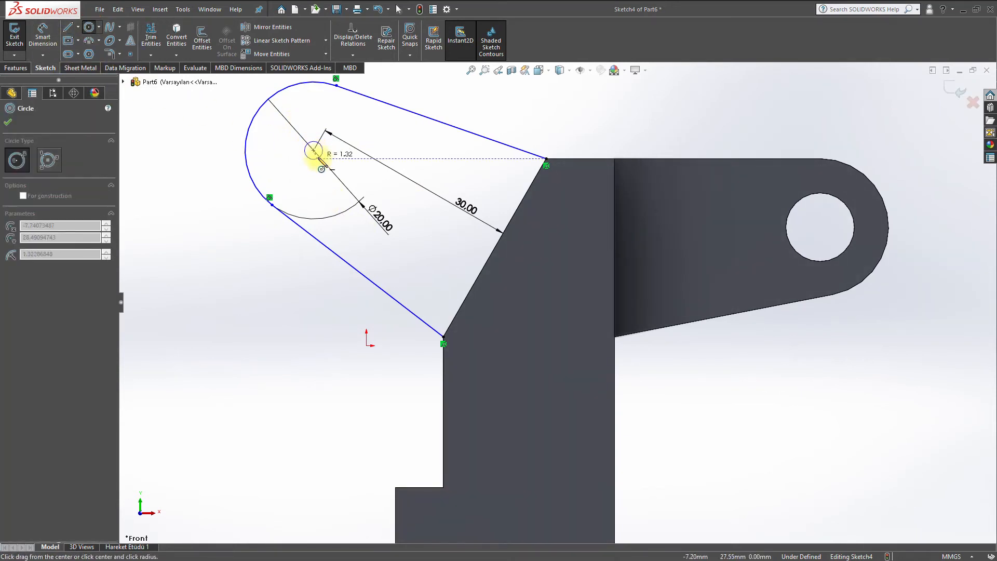
click(340, 171)
- Check the front lug's hole size in the reference drawing and set the inner circle's diameter to 8 mm
key(alt+Tab)
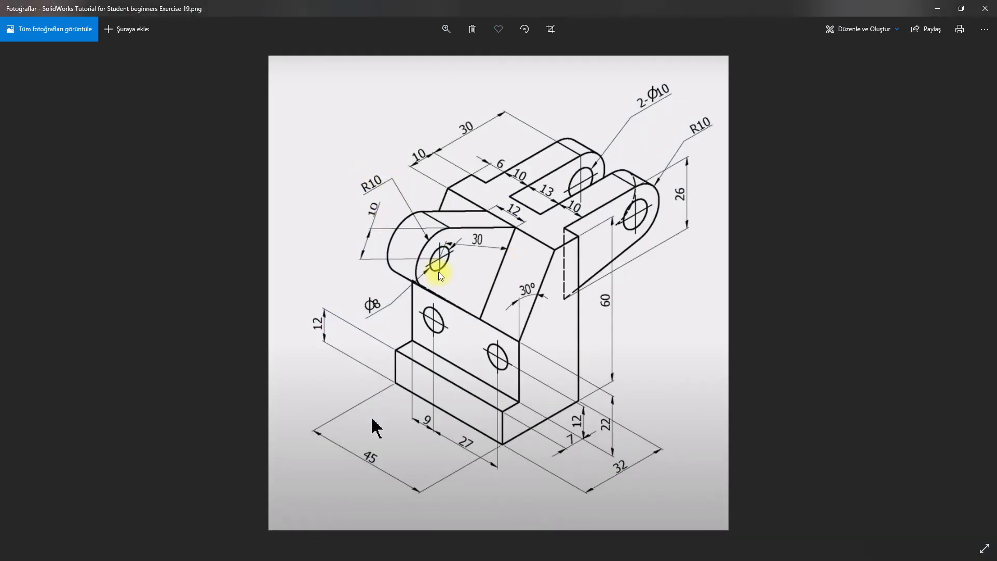
key(alt+Tab)
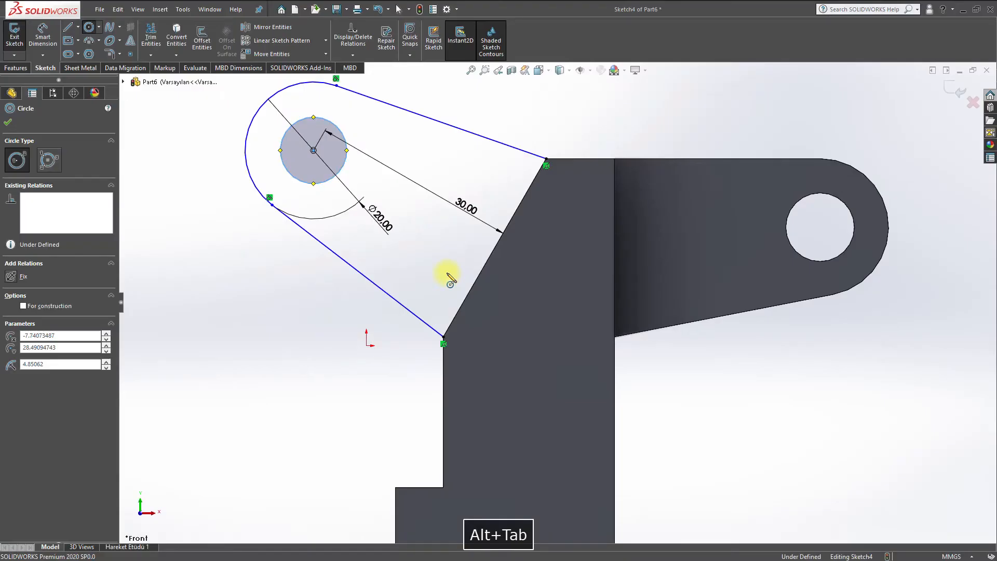
click(42, 29)
click(346, 140)
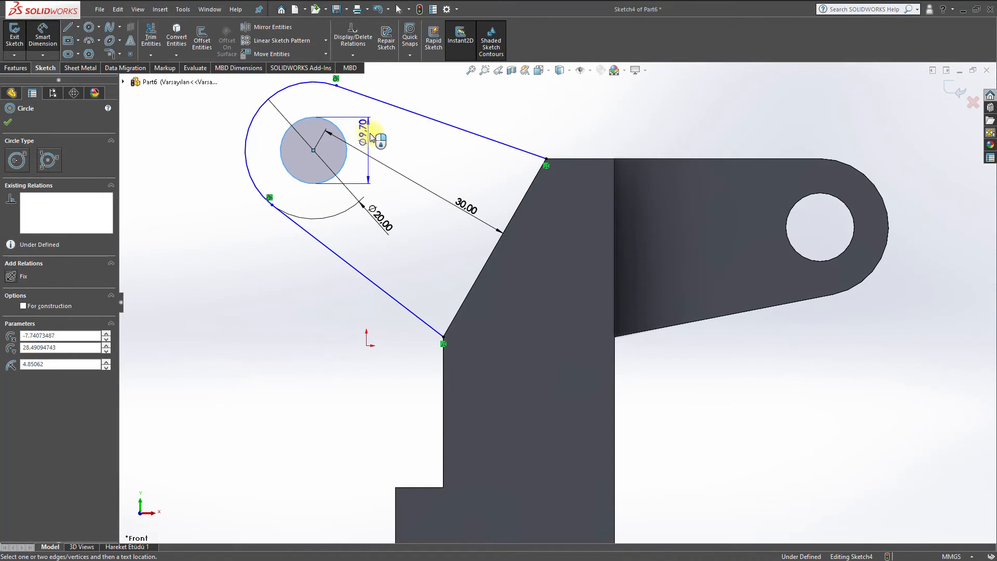
click(366, 146)
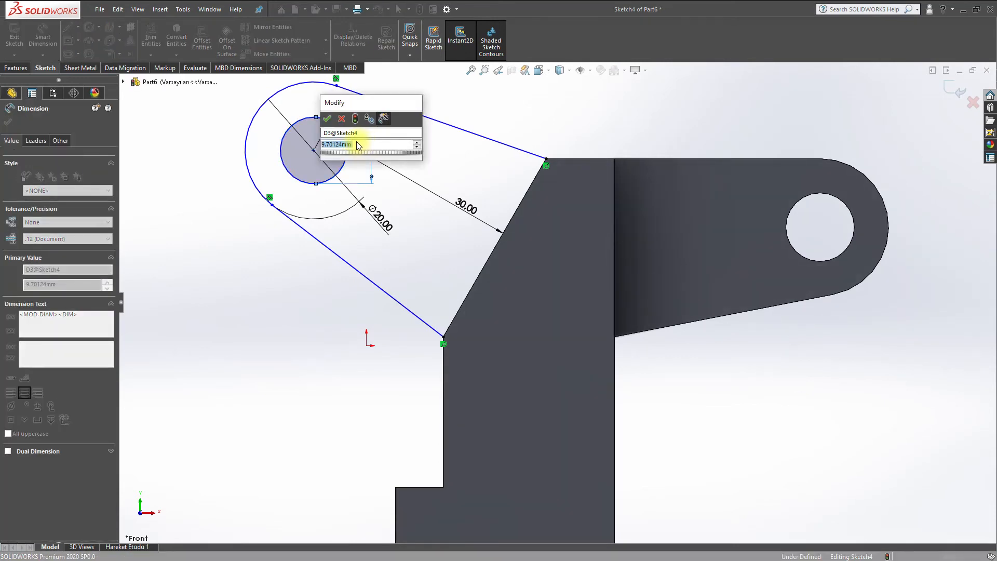
text(8)
key(Return)
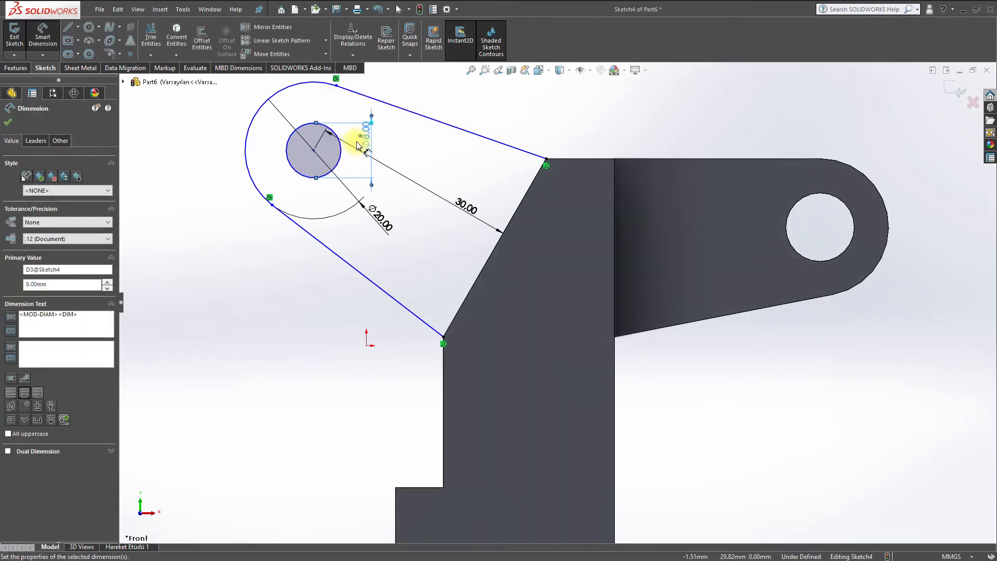
key(Escape)
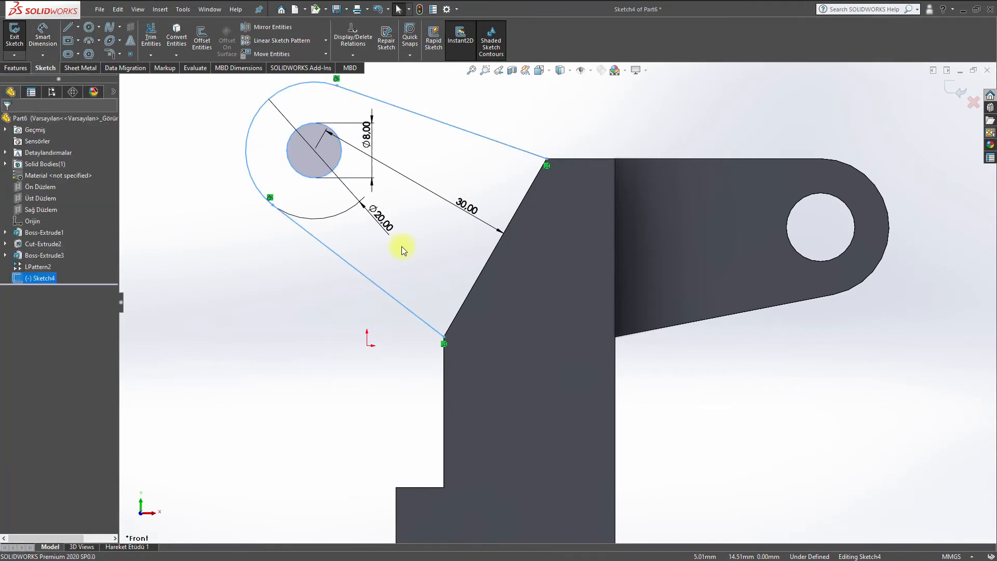
click(291, 270)
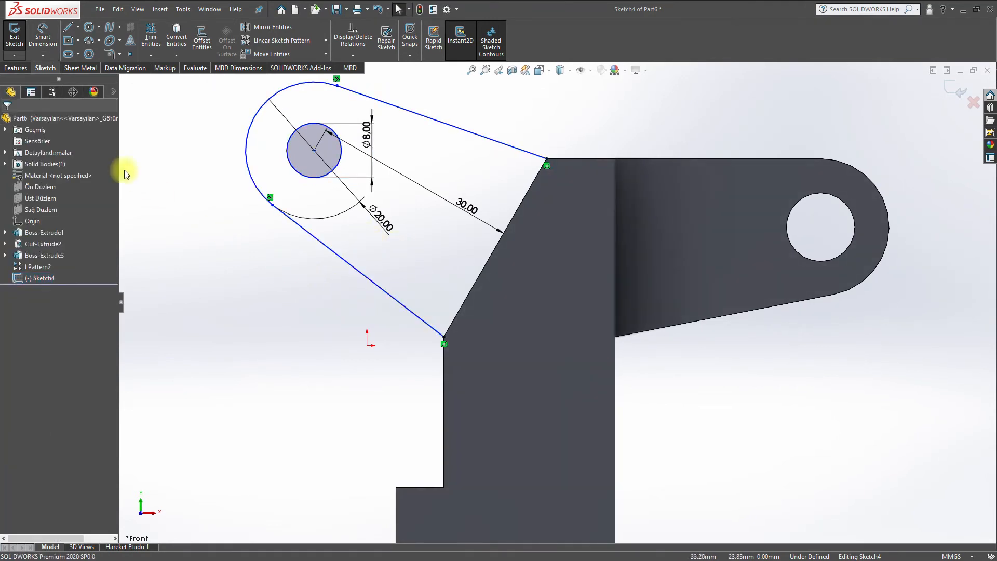
- Start a boss extrusion from an Offset start condition, using the lug region around the 8 mm hole as the contour
click(9, 69)
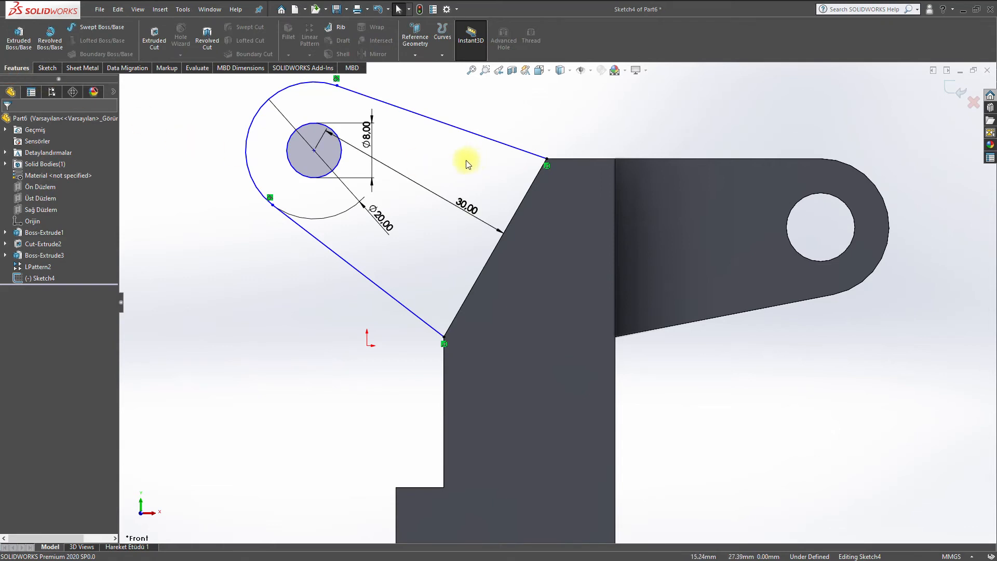
click(19, 36)
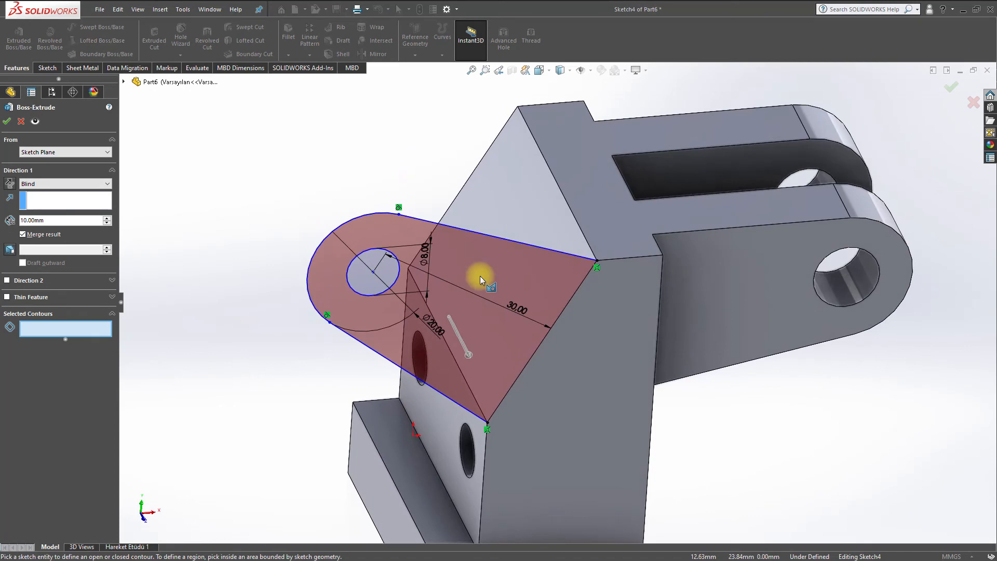
click(78, 151)
click(72, 186)
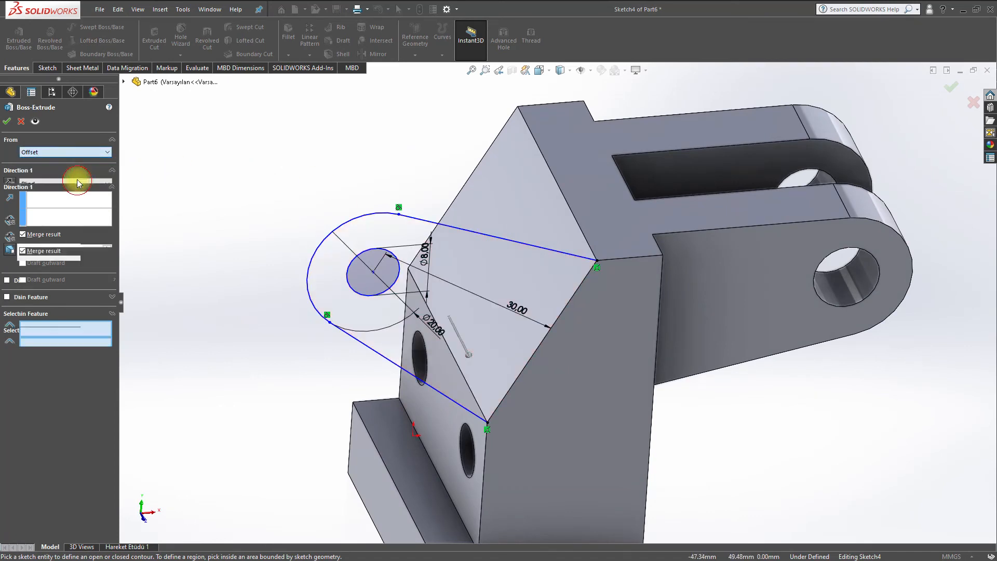
click(509, 259)
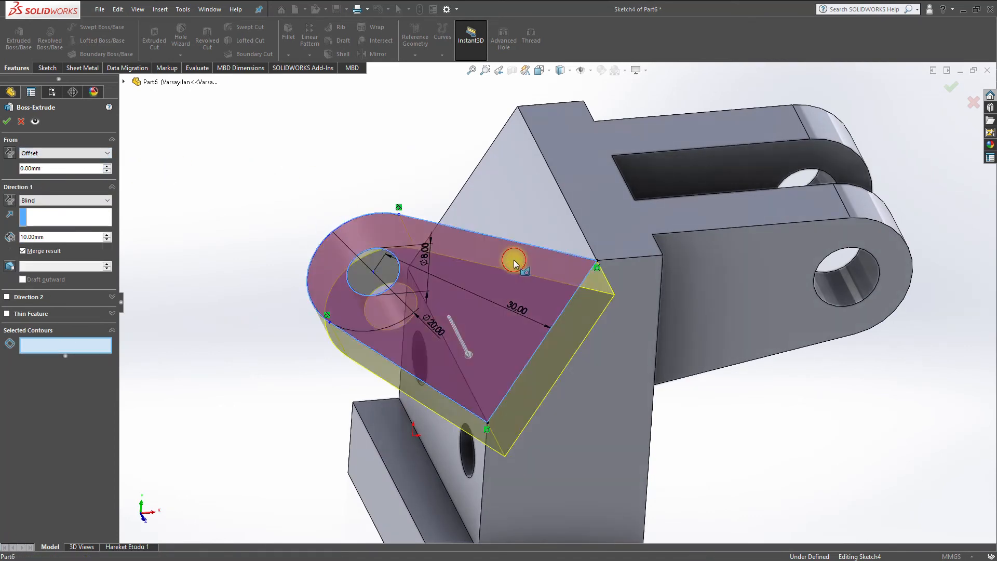
- Reverse the lug extrusion so it runs across the block's sloped face and set its blind depth to 12 mm
click(51, 173)
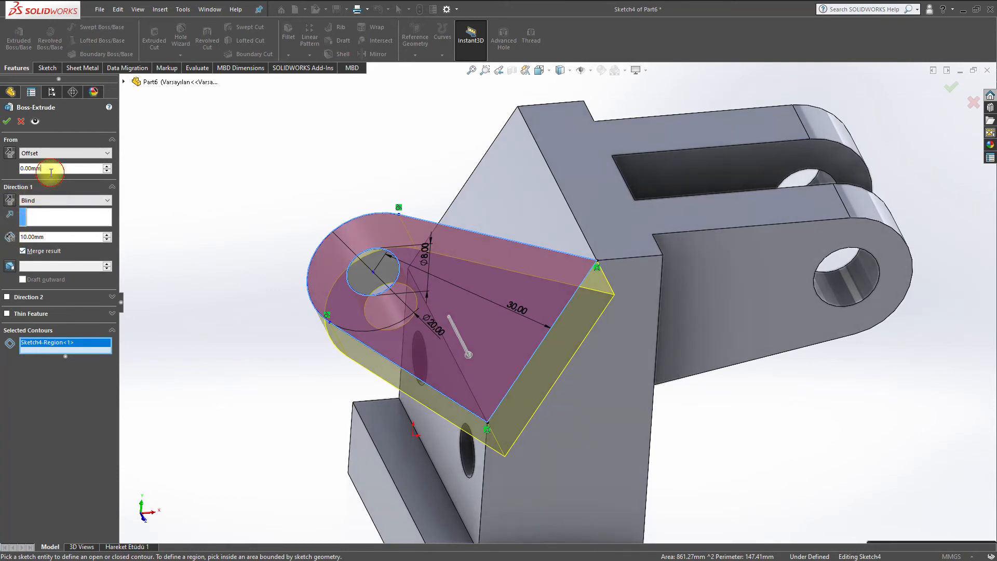
click(8, 201)
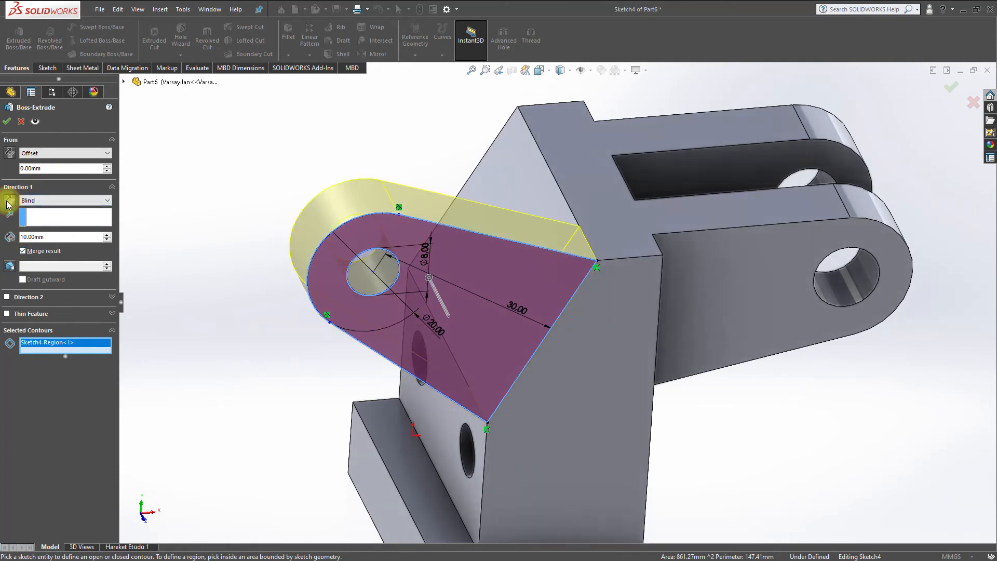
click(81, 237)
text(12)
key(Return)
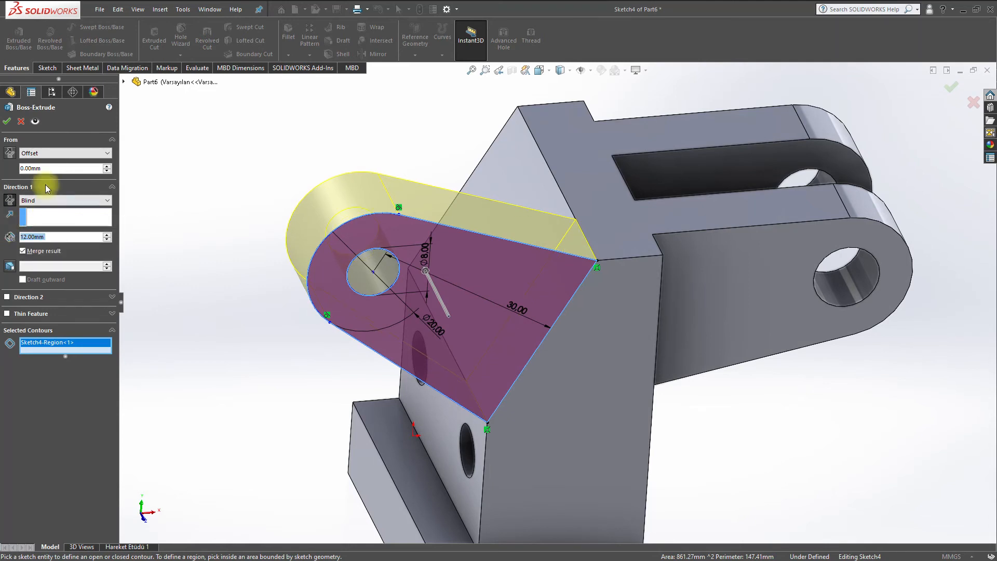
- Offset the front lug's extrusion start by 16.5 mm, reversed to run across the sloped face, and finish the extrusion
click(65, 168)
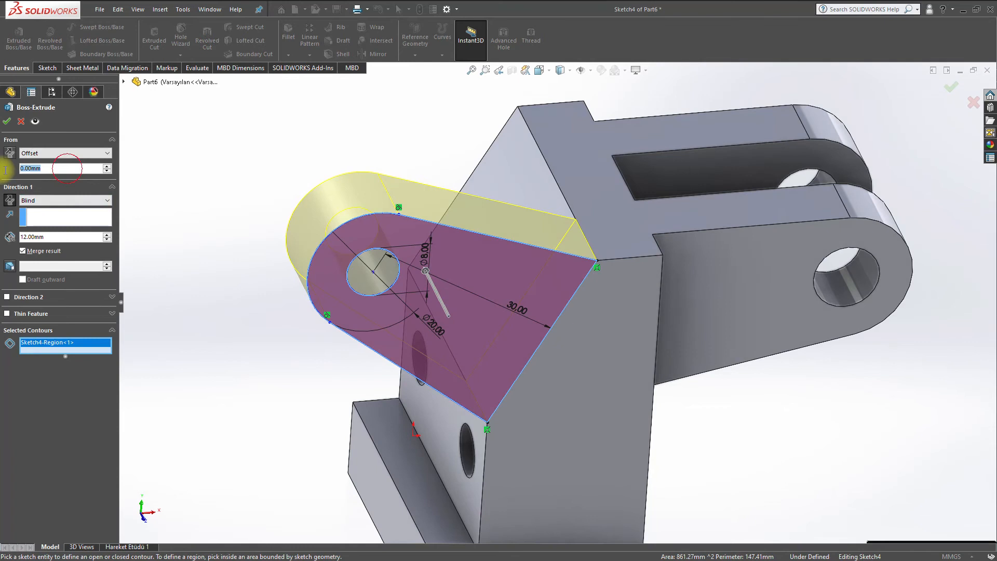
text(16,5)
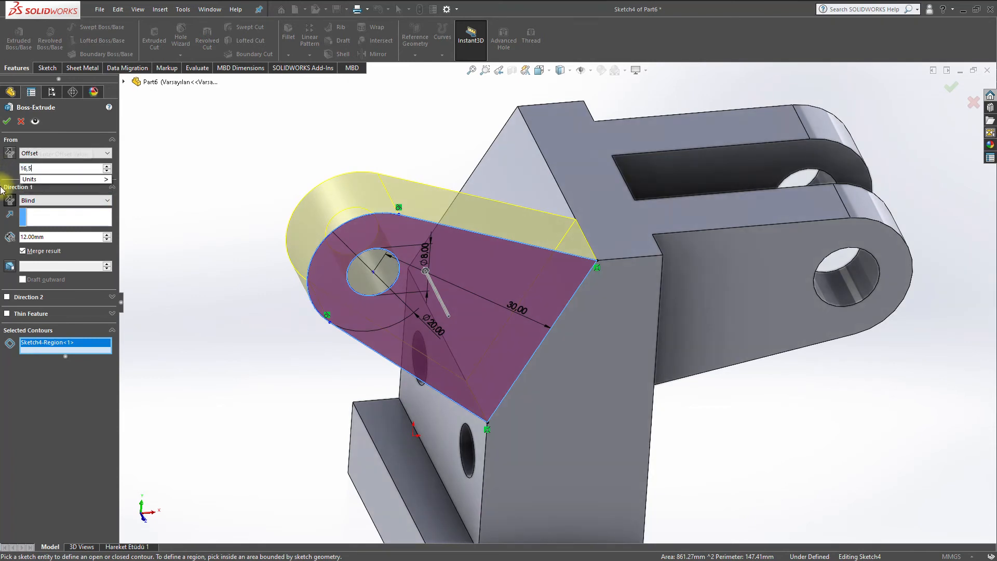
key(Return)
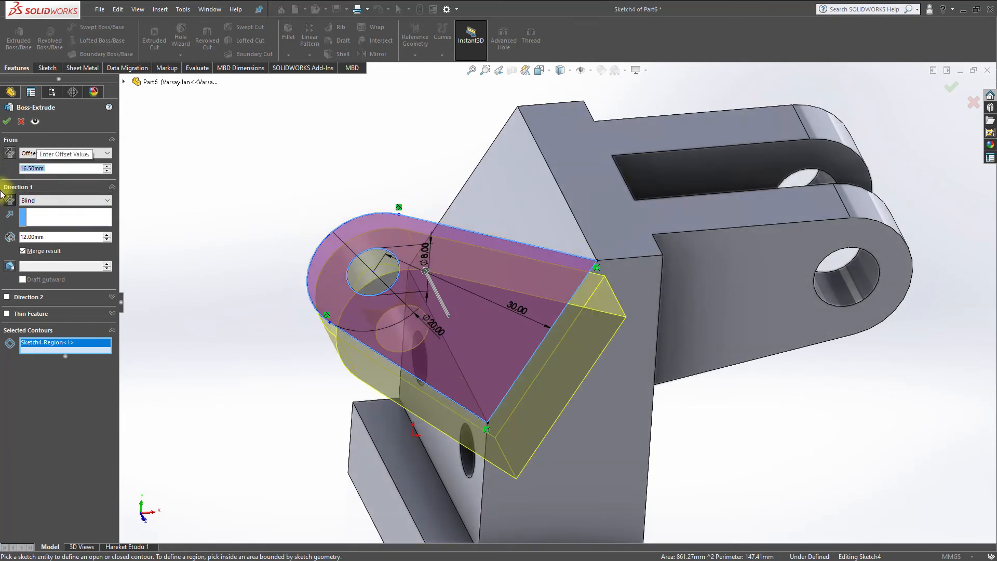
click(11, 154)
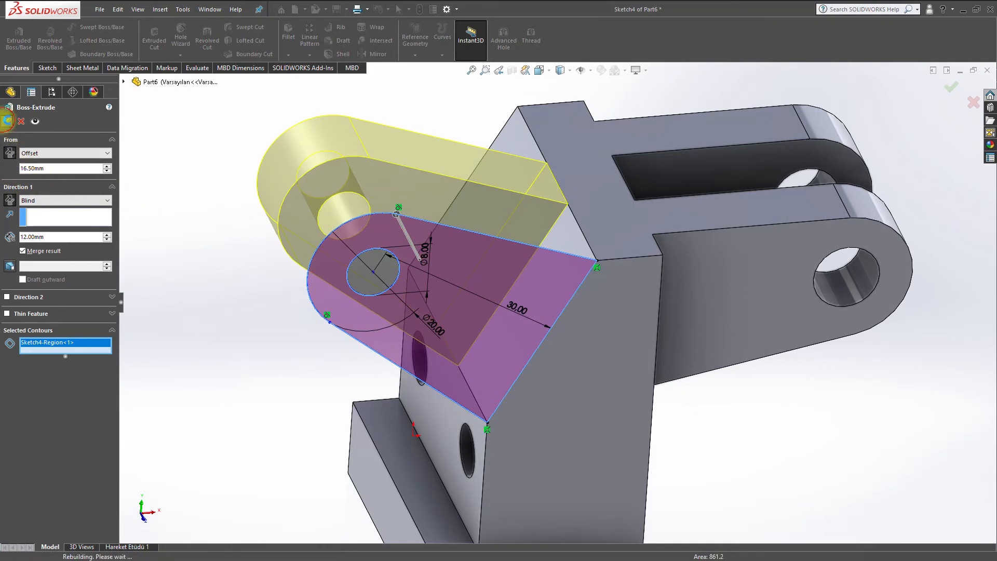
click(7, 121)
click(825, 395)
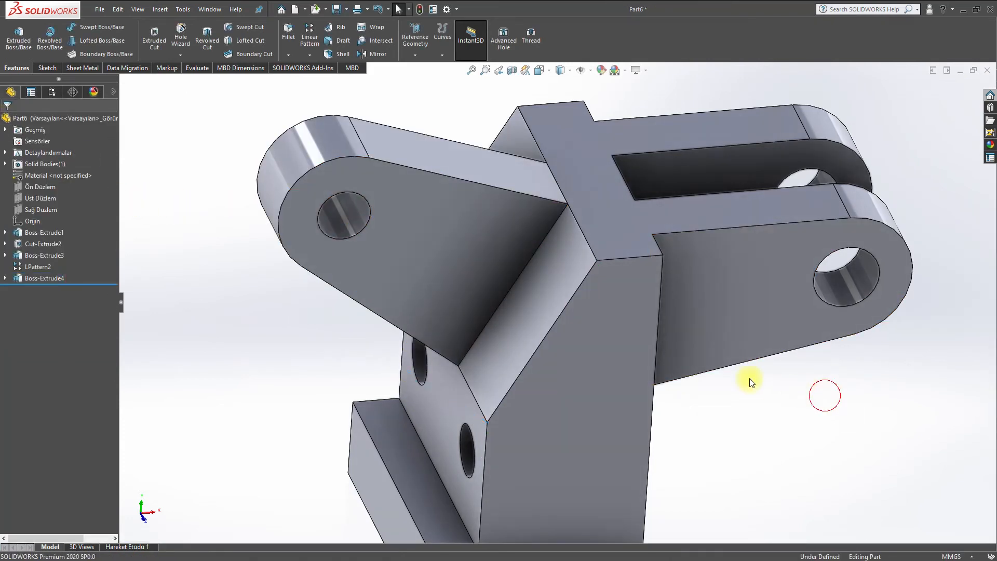
- Inspect the finished bracket from several angles, checking the front lug, rear lugs and stepped block
scroll(595, 320, down, 2)
scroll(594, 323, up, 5)
middle_drag(571, 338, 544, 264)
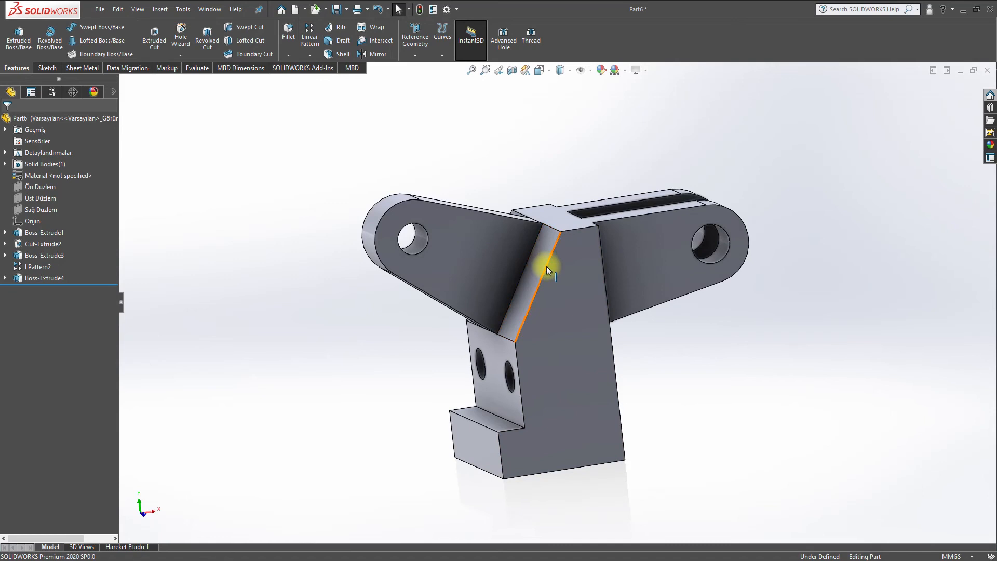
scroll(670, 290, down, 2)
scroll(673, 289, up, 5)
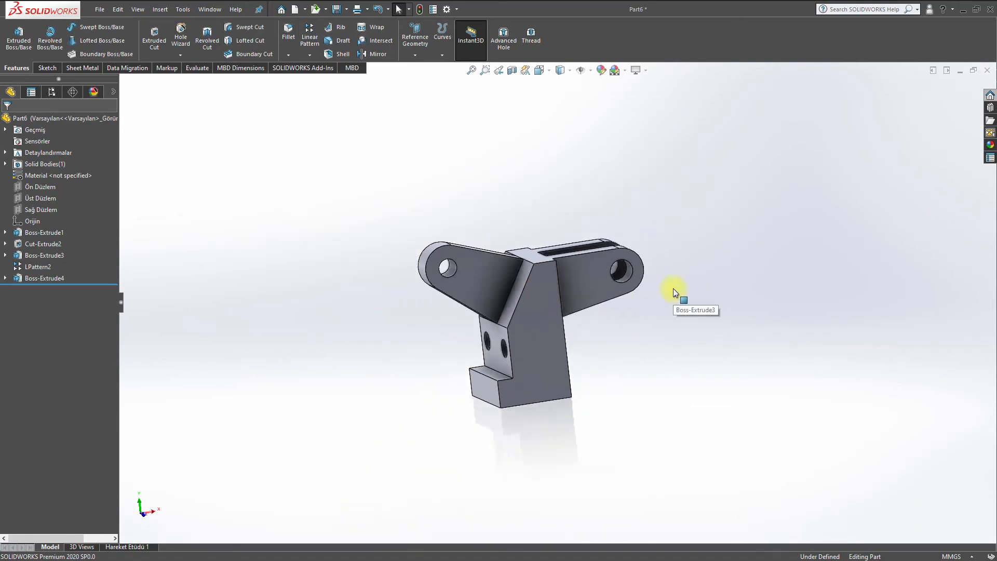
scroll(673, 288, down, 3)
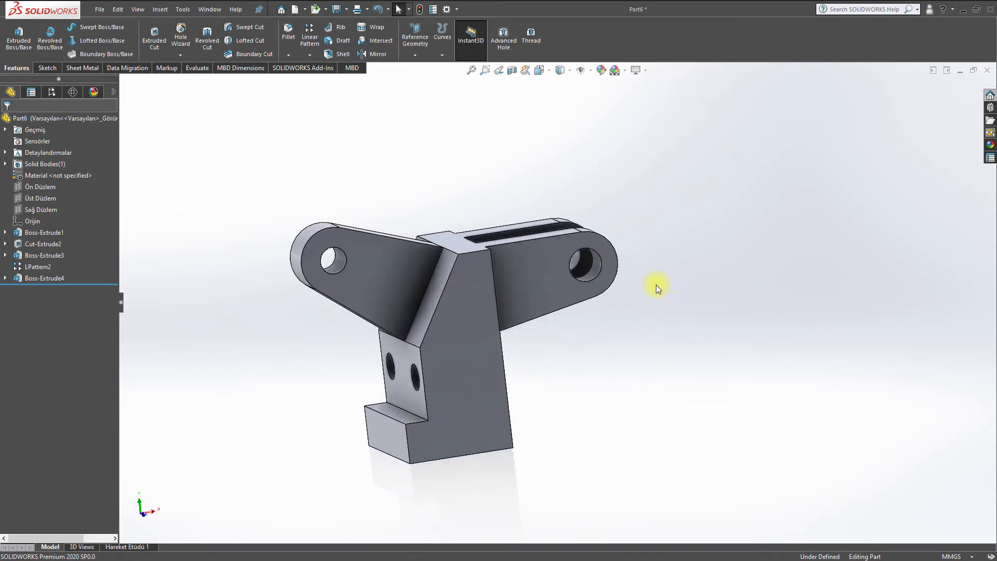
scroll(507, 327, down, 3)
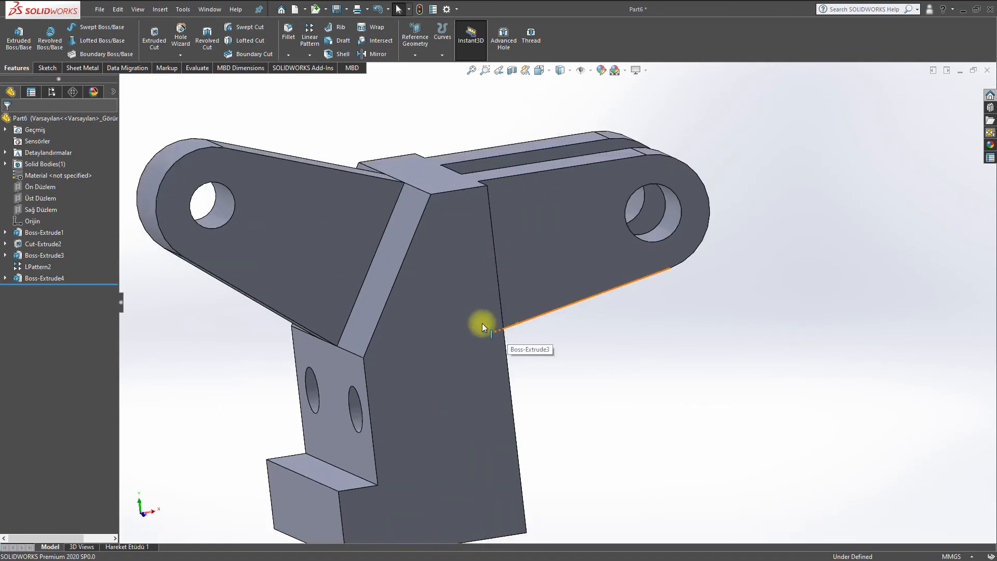
scroll(482, 328, up, 2)
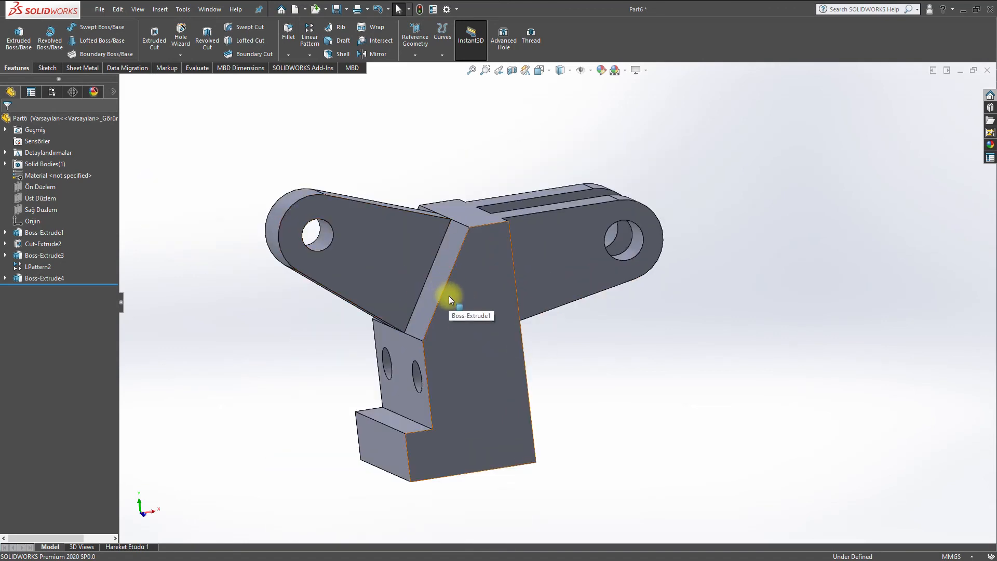
middle_drag(450, 305, 440, 312)
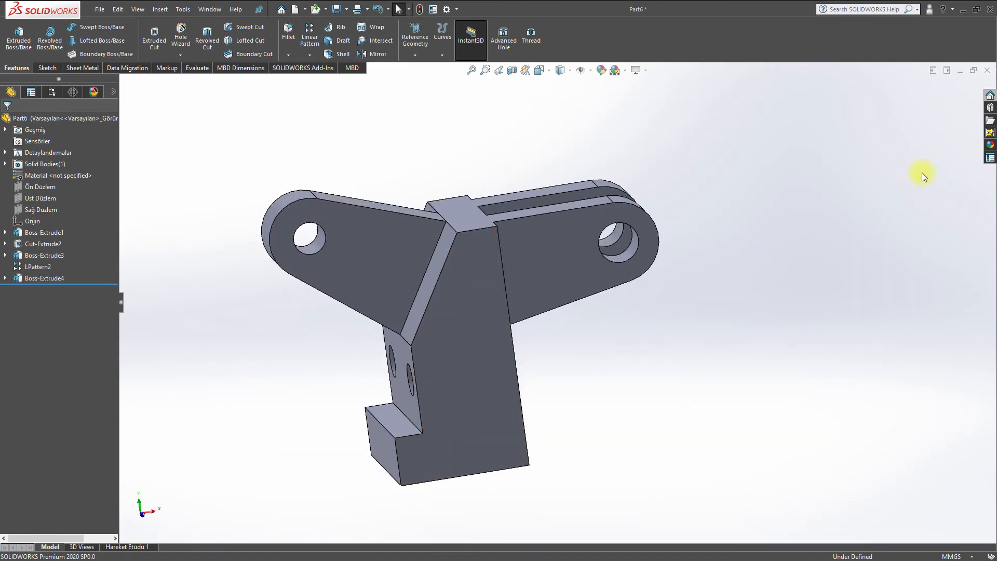
- Edit the whole part's color appearance and apply the light red standard swatch with RGB 255, 128, 128
click(990, 144)
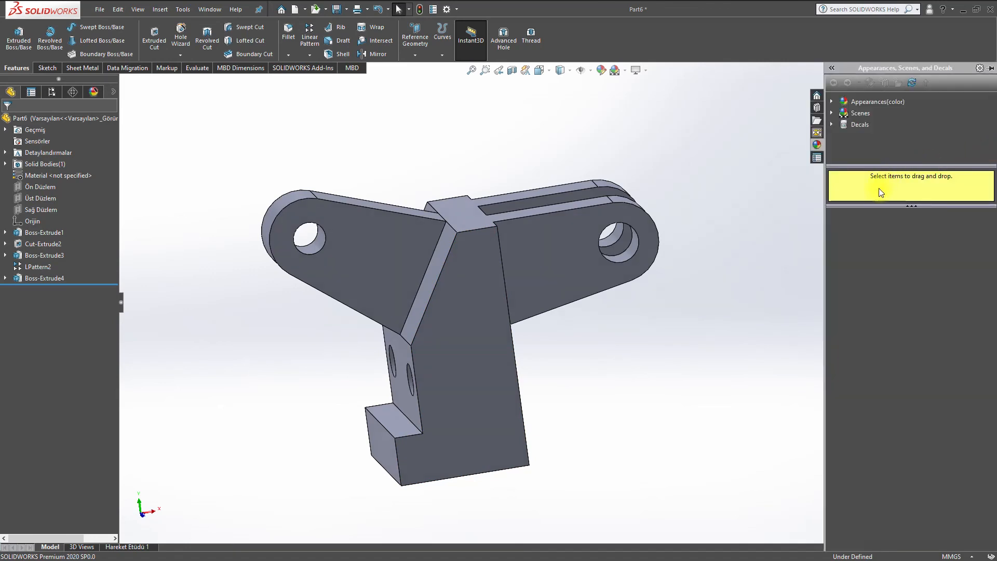
click(856, 101)
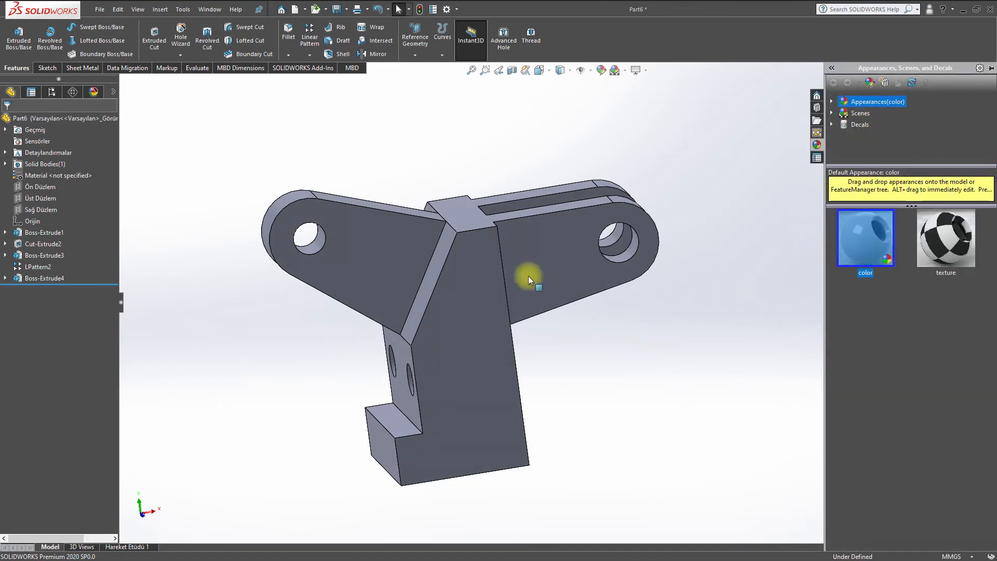
click(93, 92)
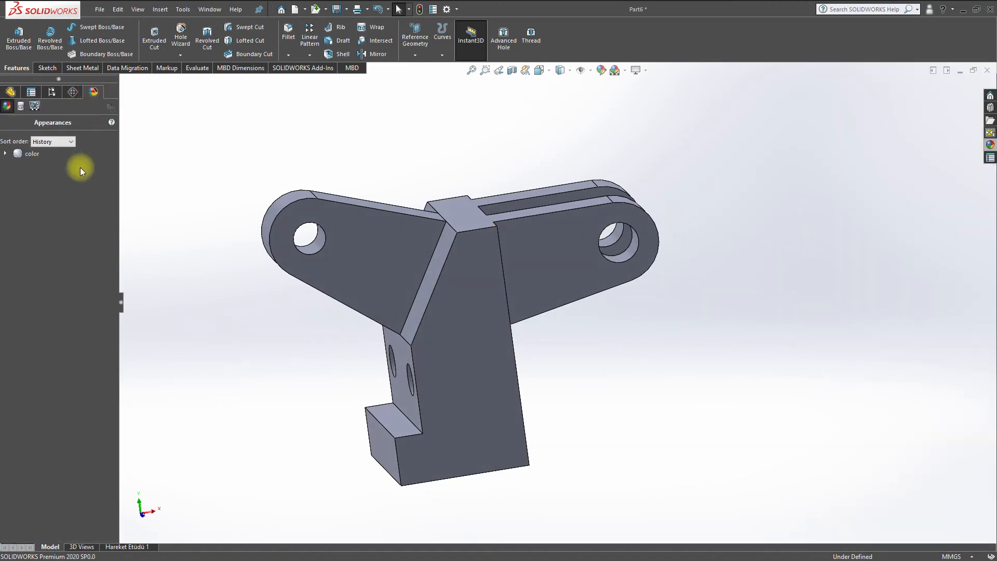
click(458, 274)
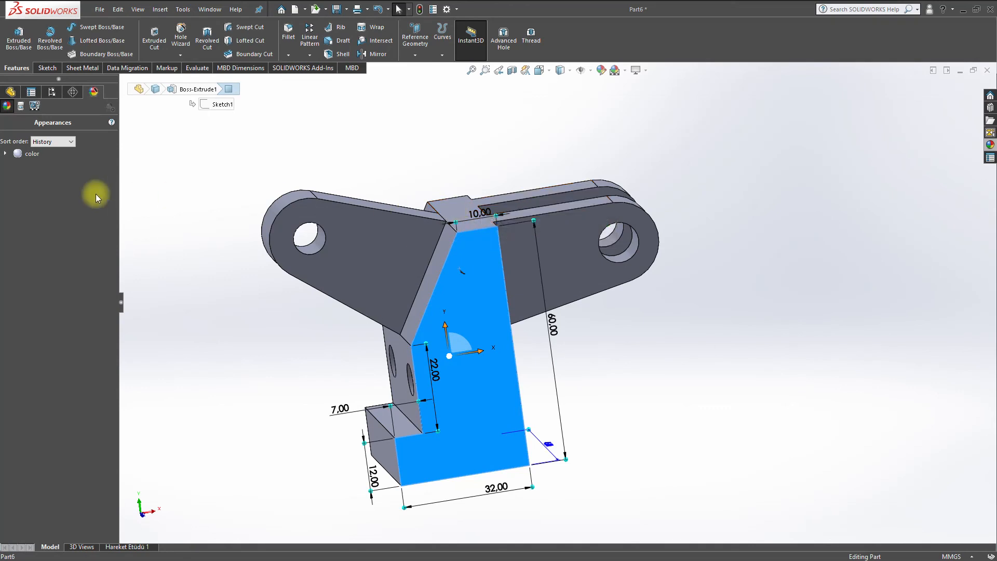
click(28, 158)
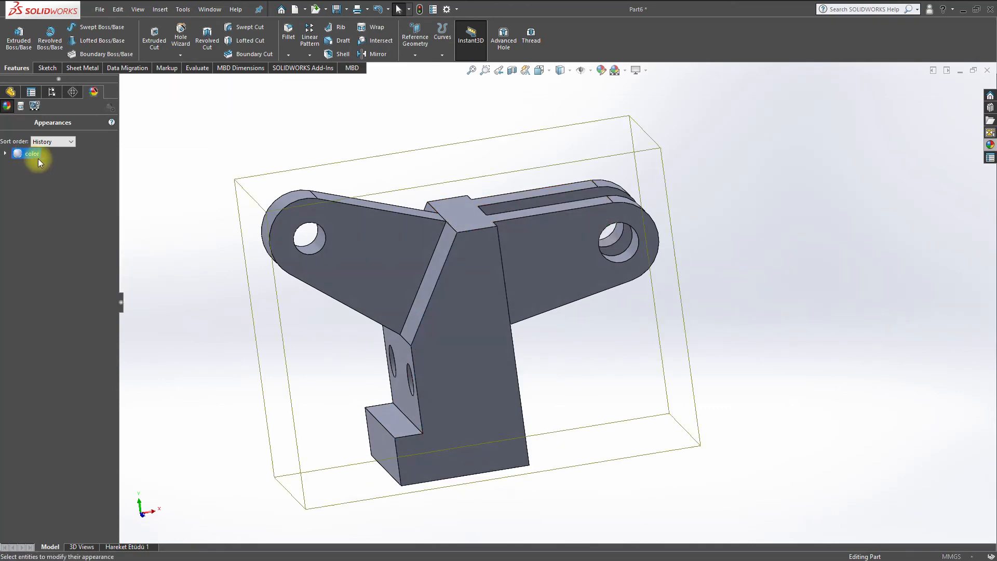
double_click(33, 159)
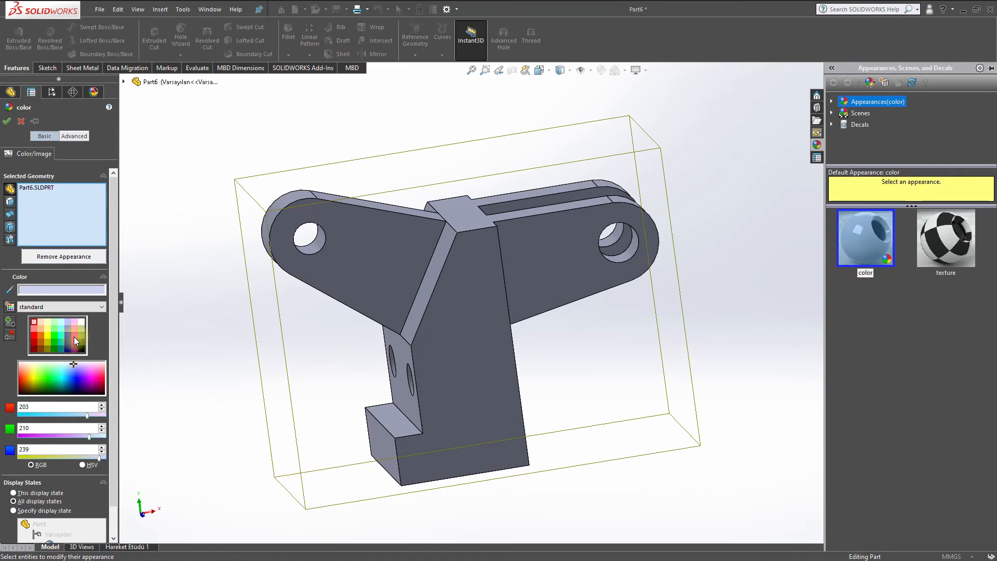
click(33, 327)
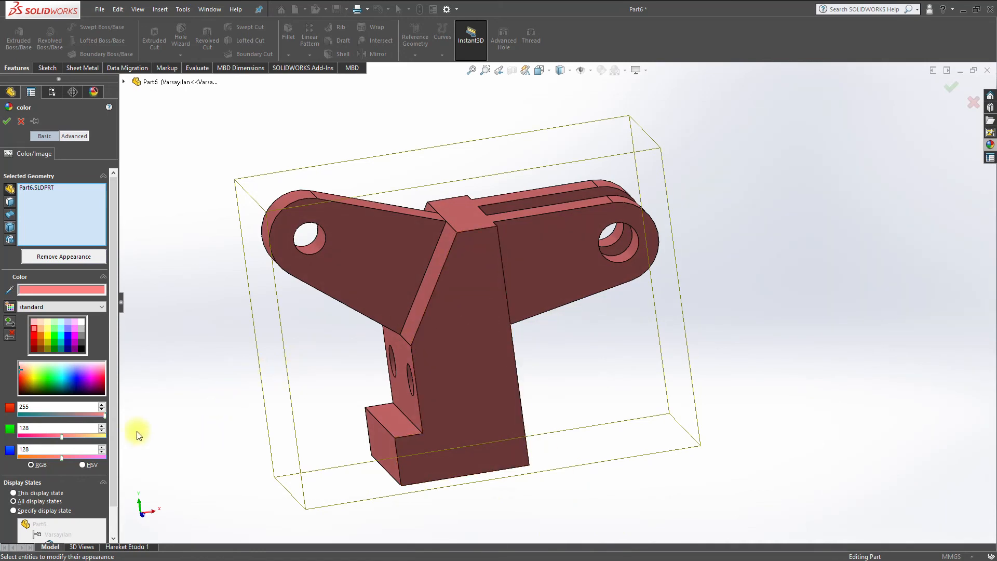
- Lower the appearance color's green value to 86, accept the new color and hide the feature tree
click(54, 437)
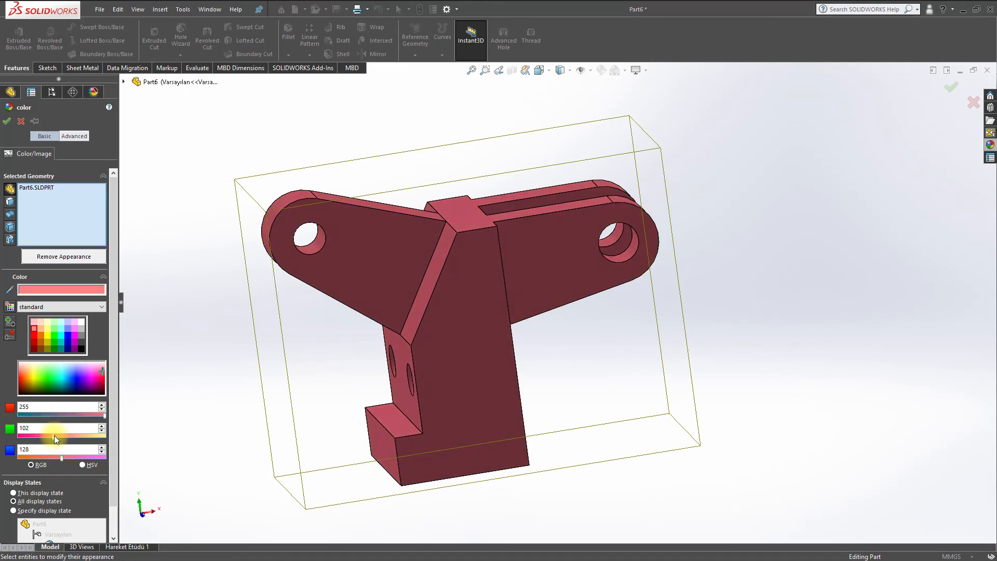
drag(49, 435, 41, 433)
click(48, 435)
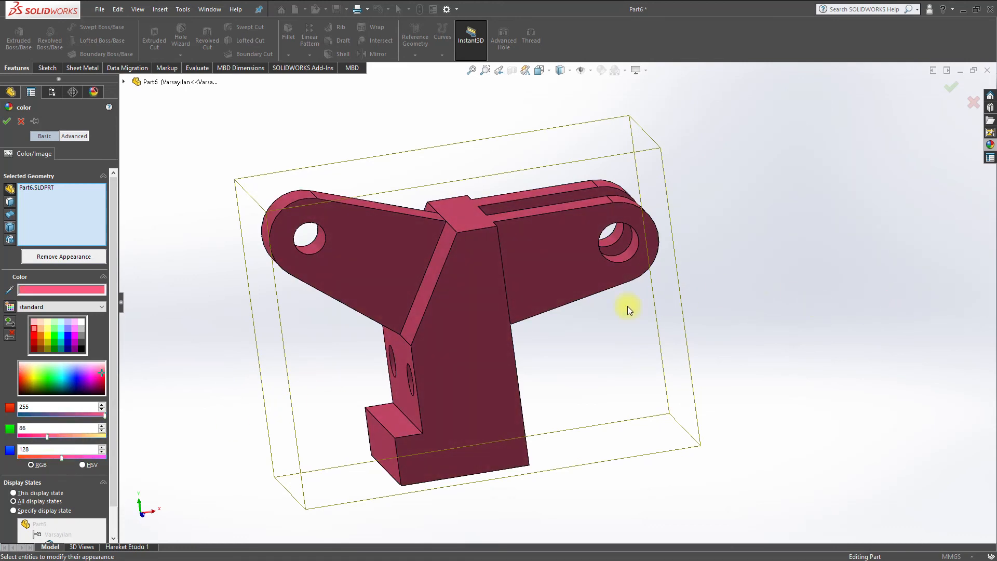
scroll(587, 306, down, 3)
scroll(572, 306, up, 6)
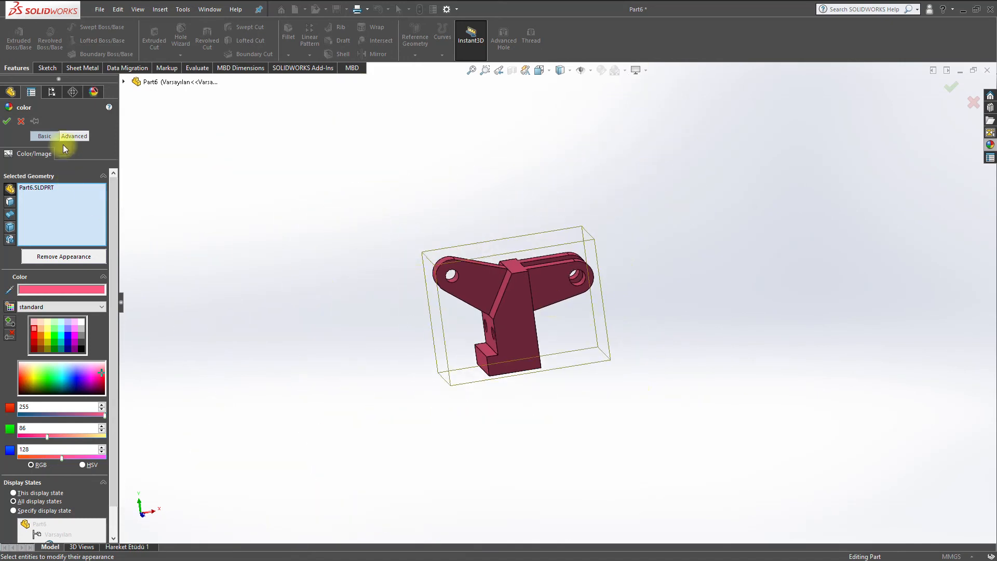
click(121, 304)
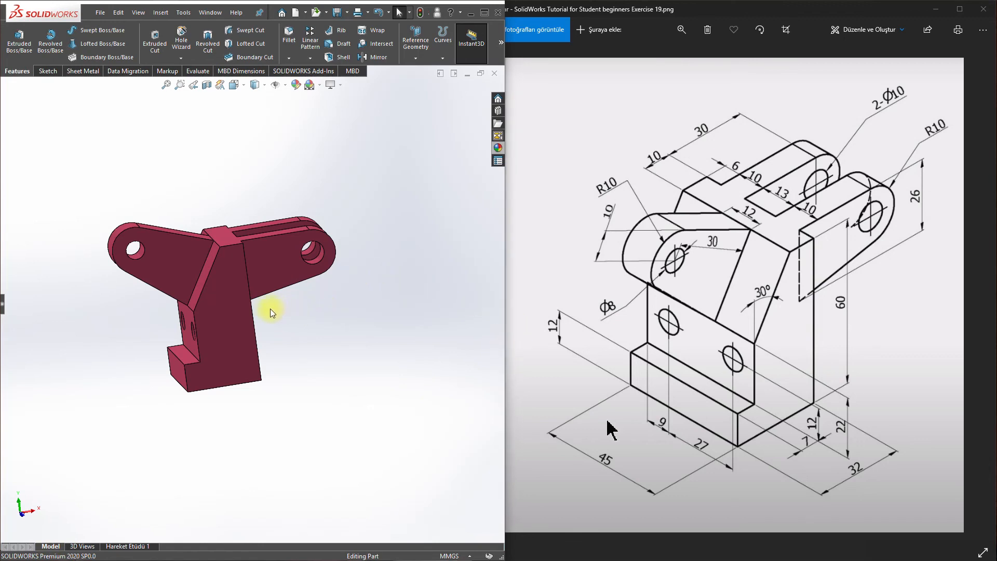
- Orient the colored bracket to the isometric view matching the reference drawing and compare the two side by side
key(space)
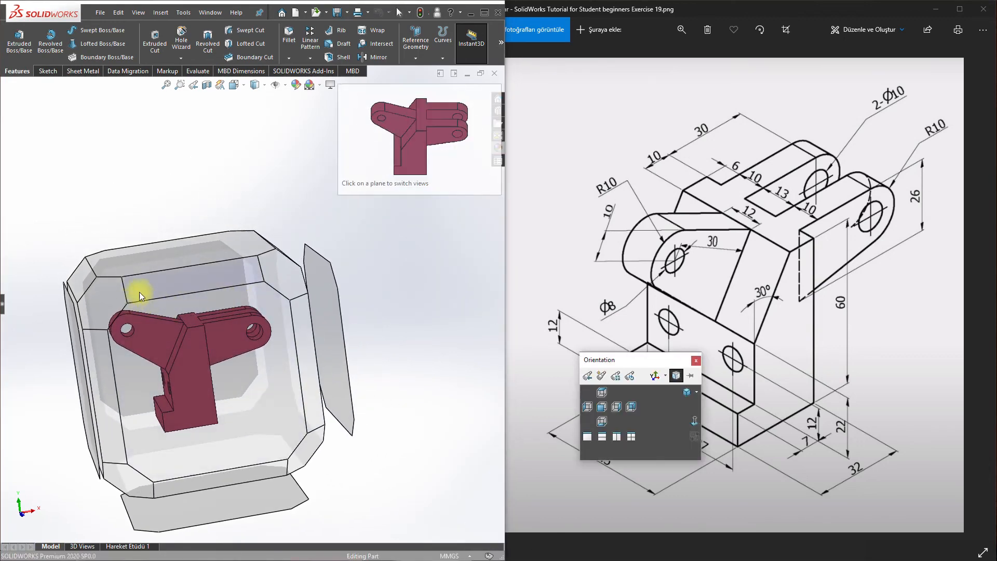
click(155, 289)
key(space)
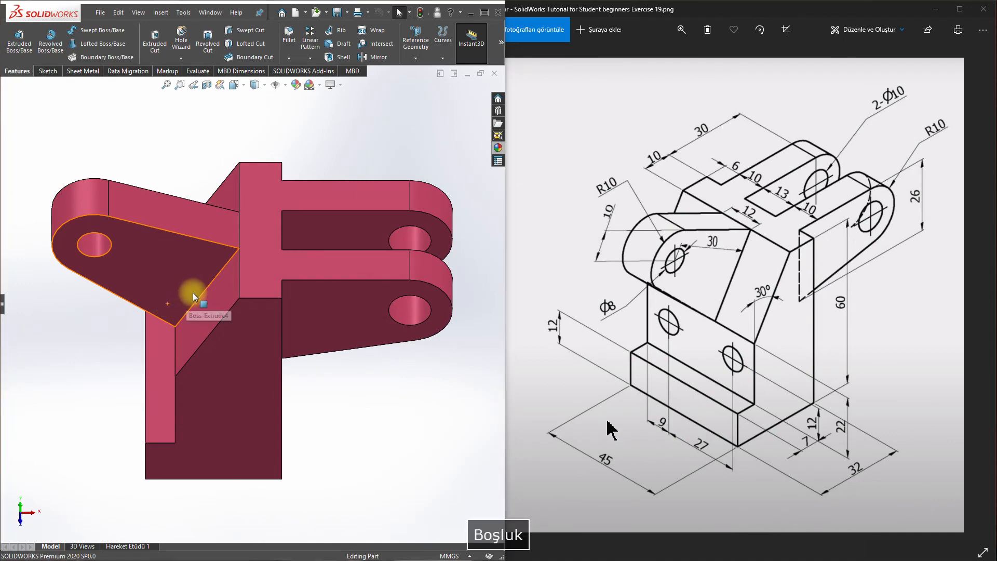
click(105, 358)
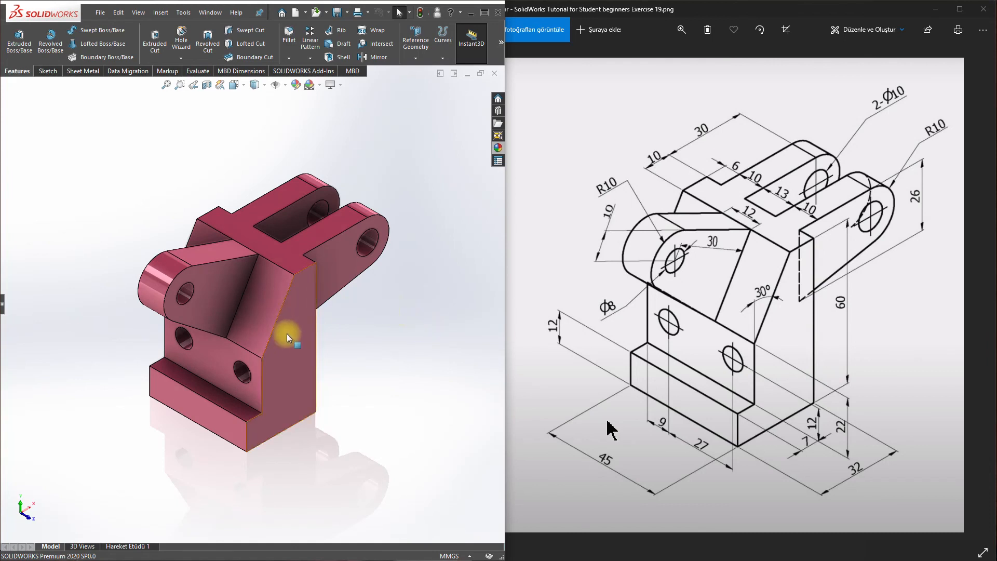
scroll(287, 332, up, 3)
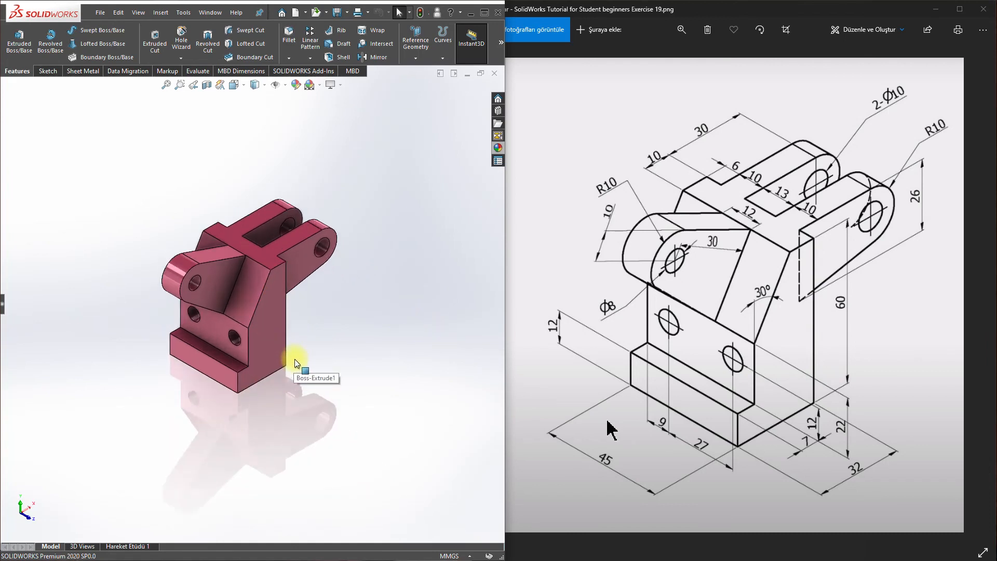
scroll(295, 359, down, 3)
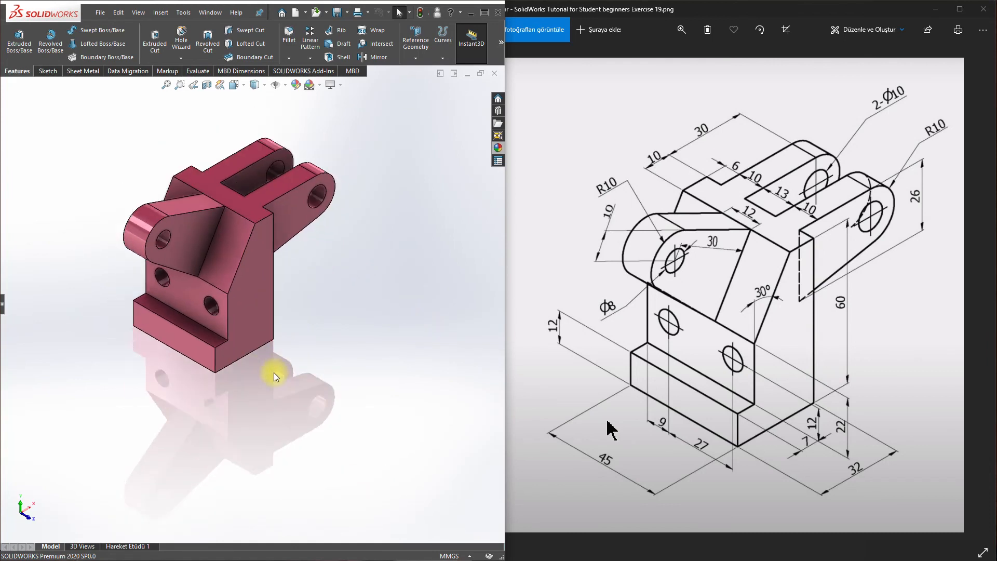